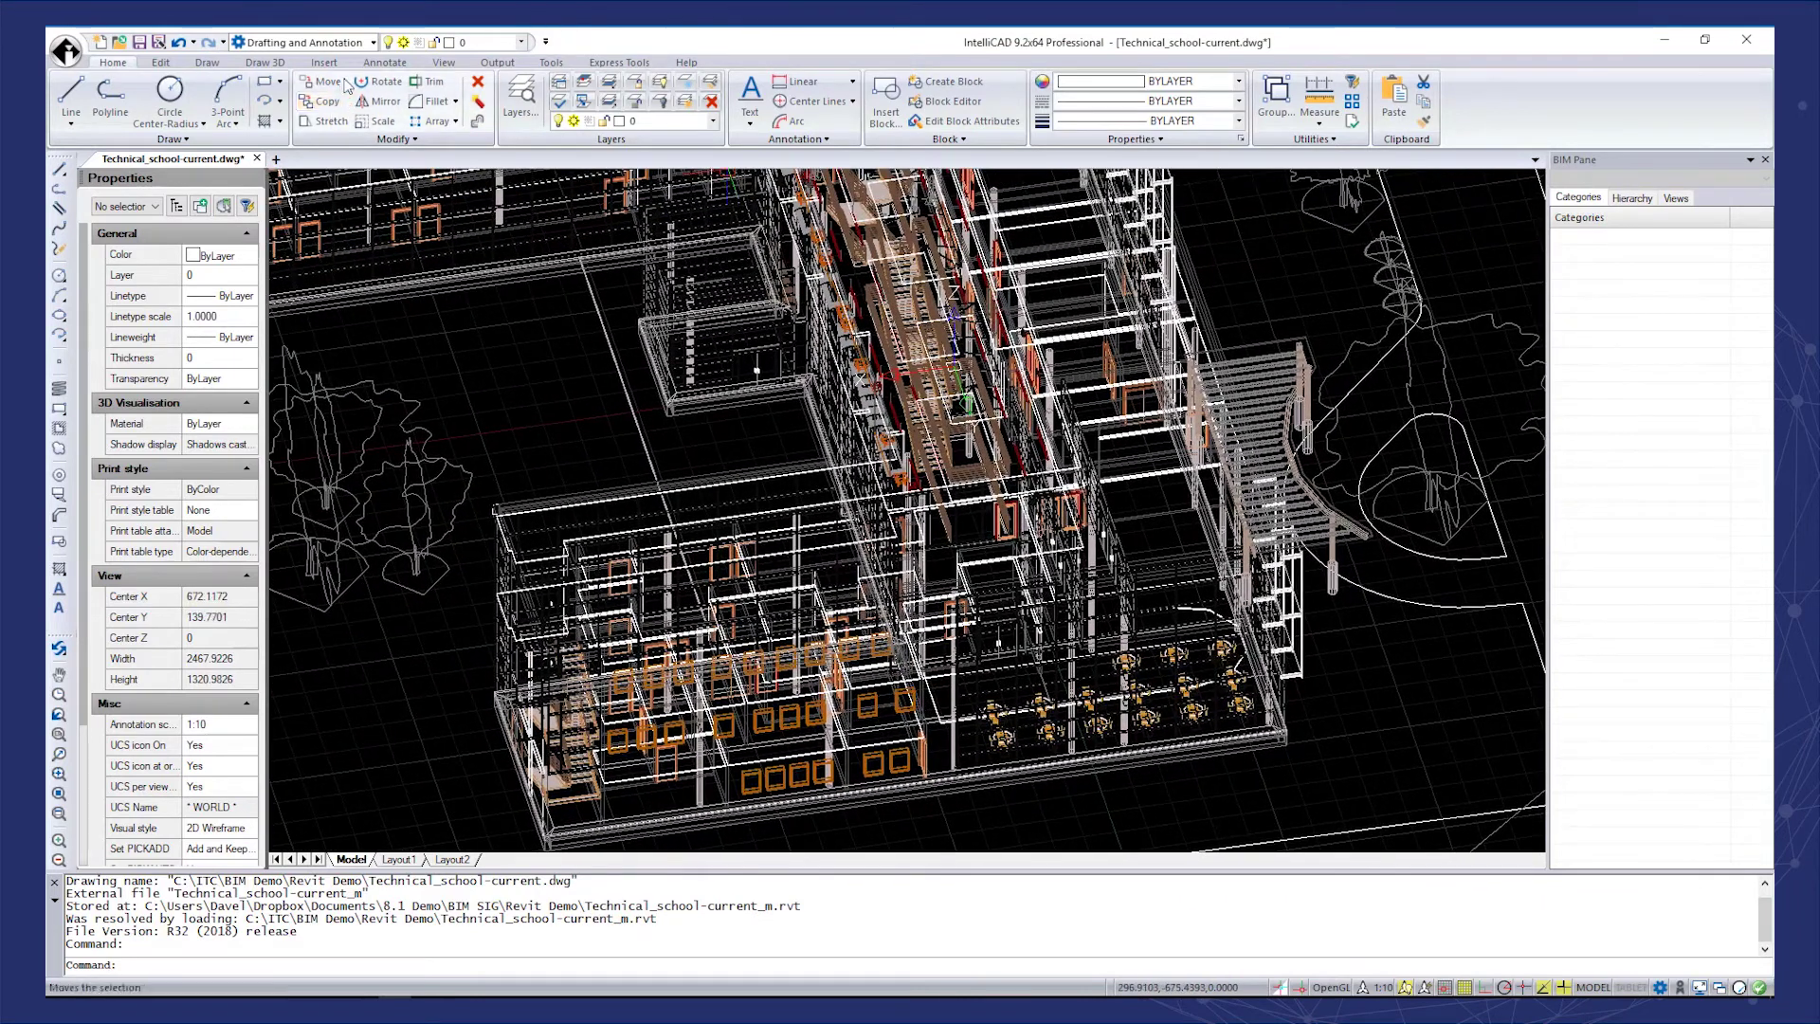
- Switch the school model to the Conceptual visual style
click(444, 61)
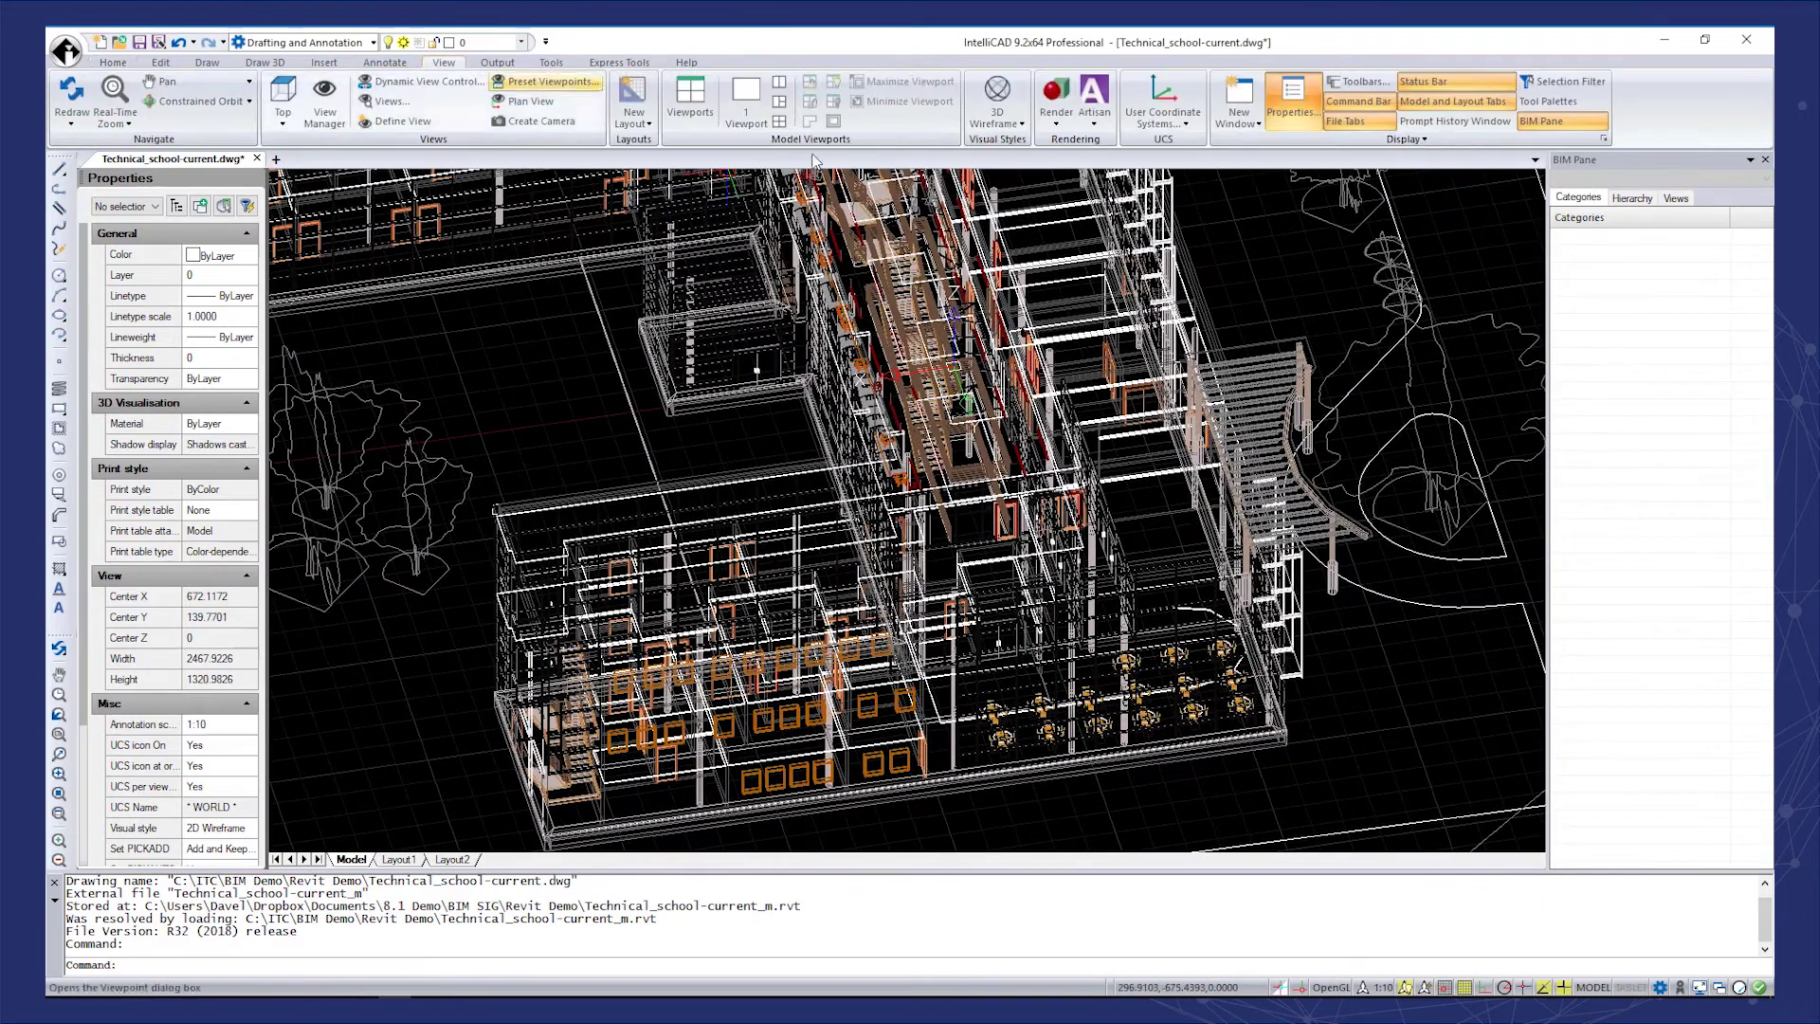
click(997, 109)
click(1038, 327)
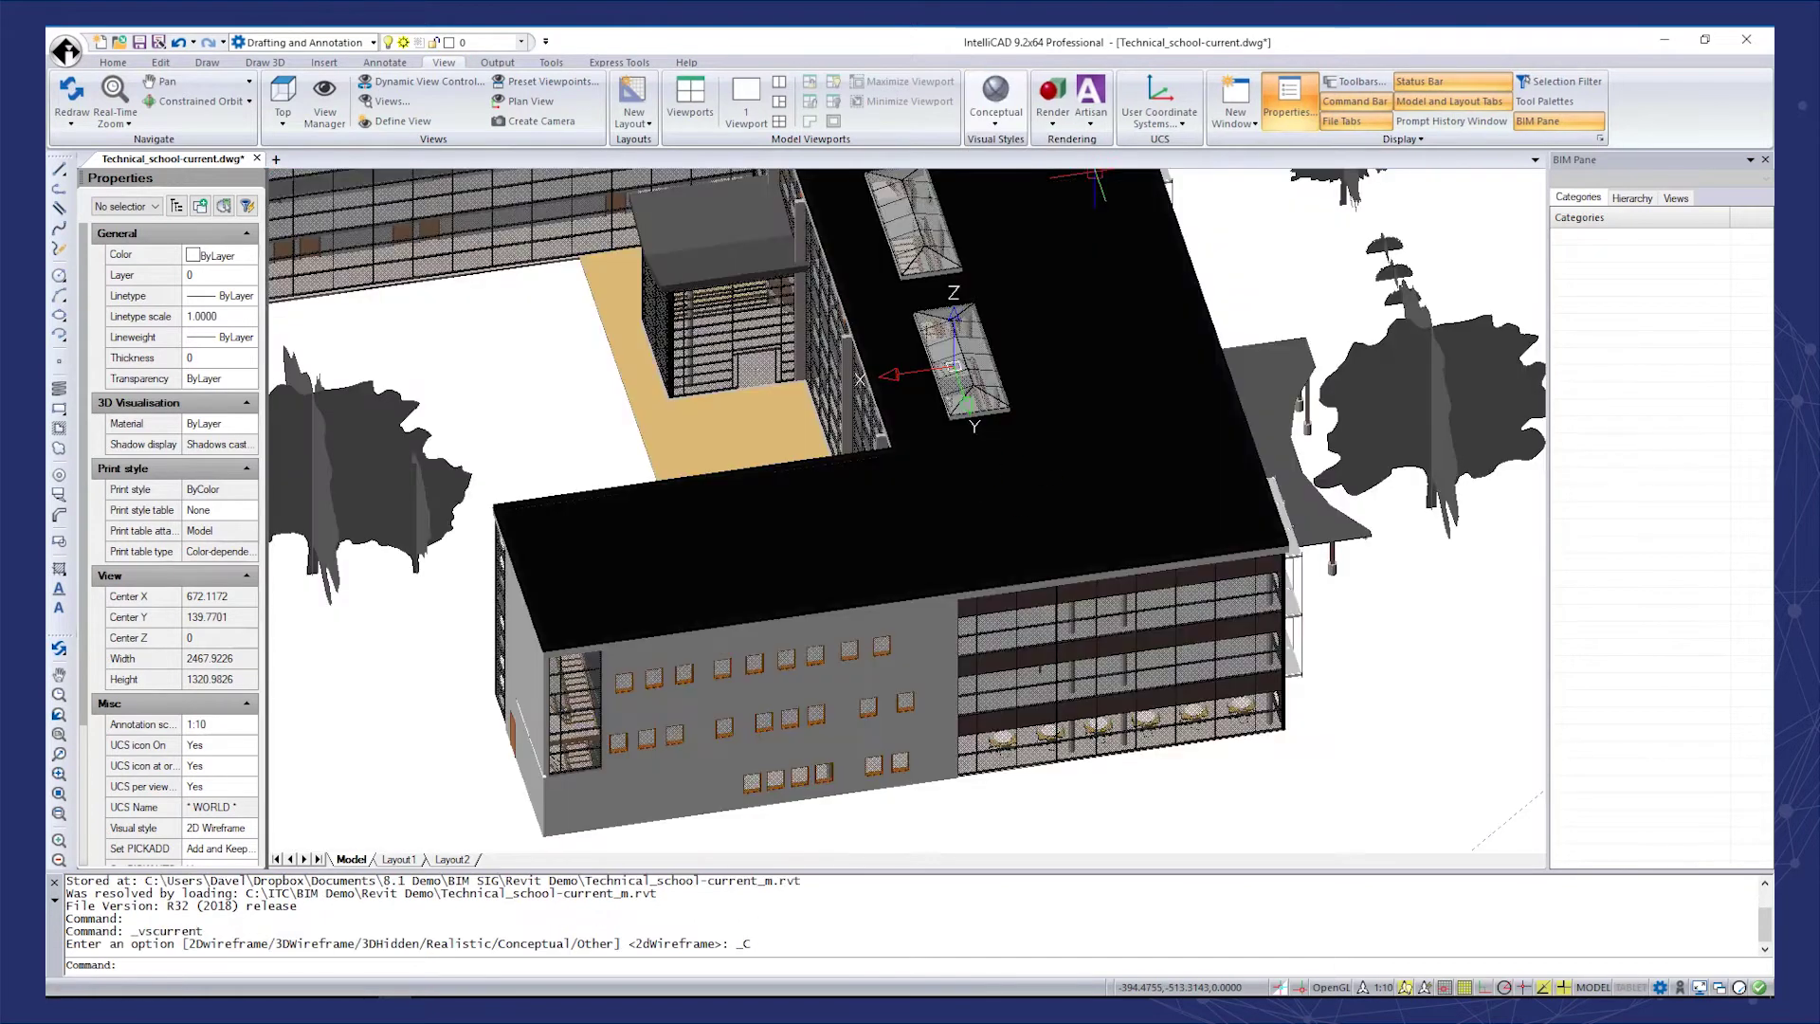
- Zoom out, shift the building down-right, and select it to list its Revit categories
scroll(836, 450, down, 2)
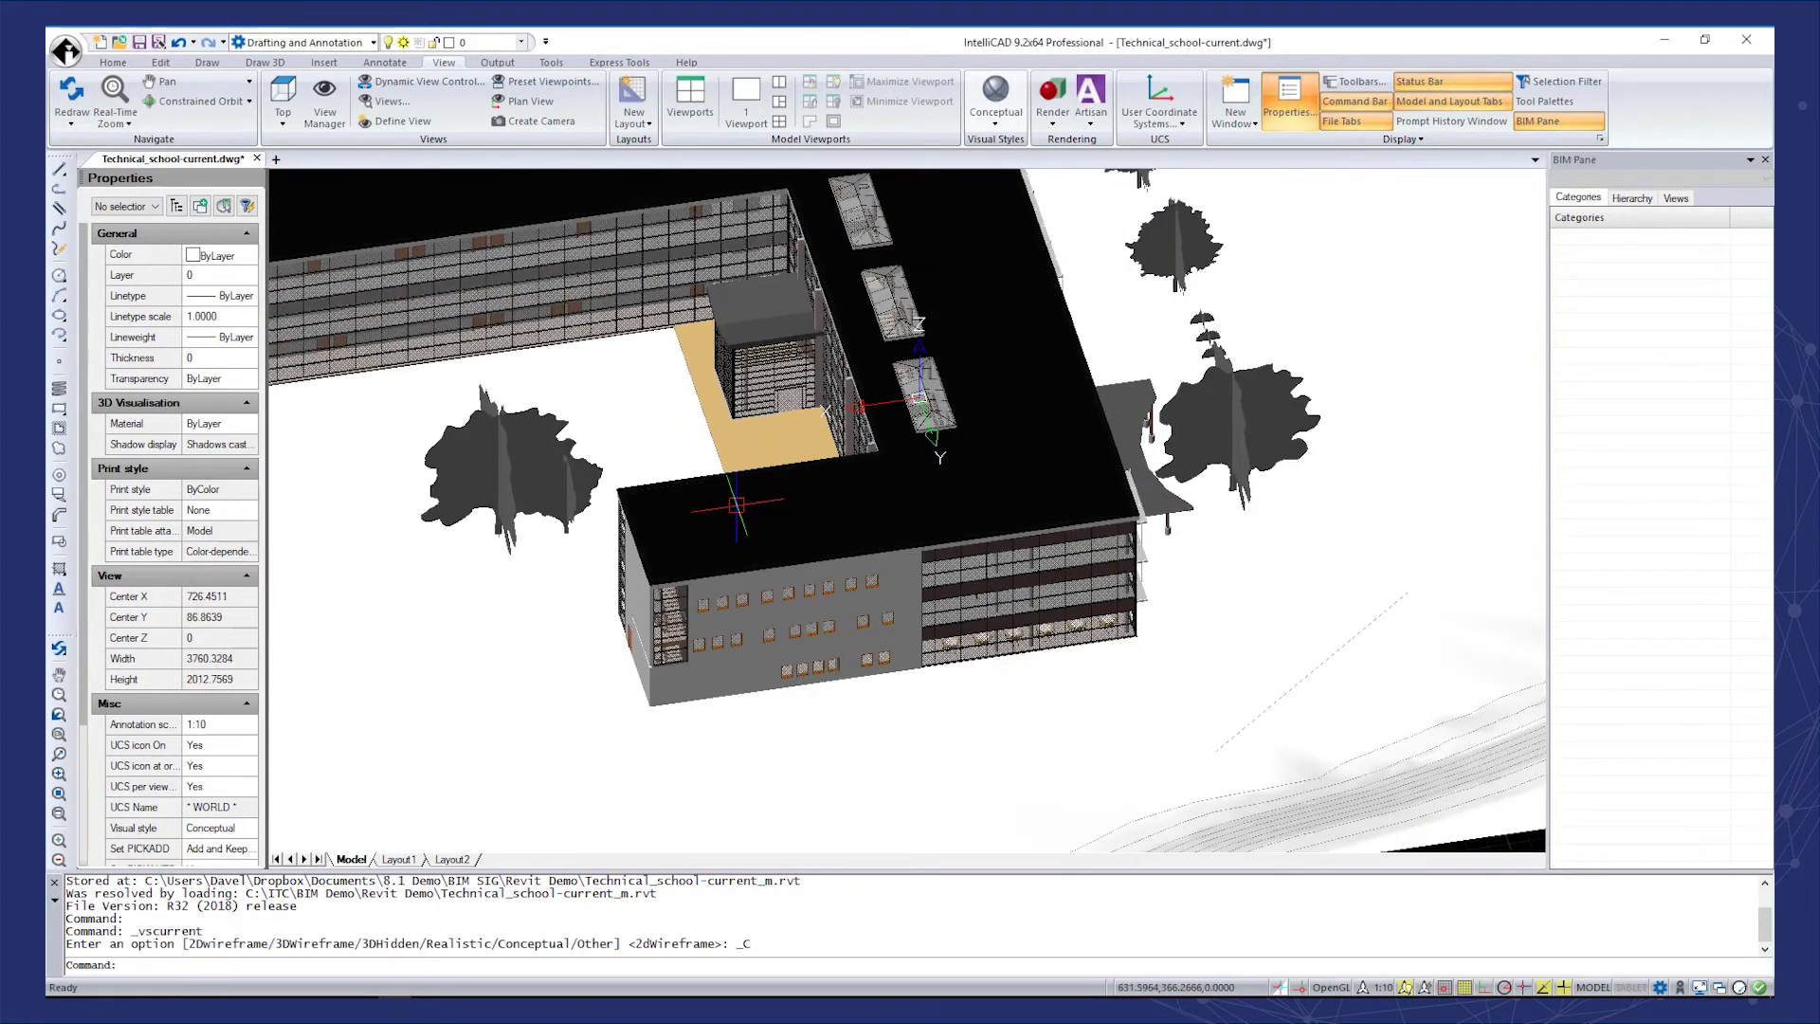
middle_drag(735, 508, 1062, 599)
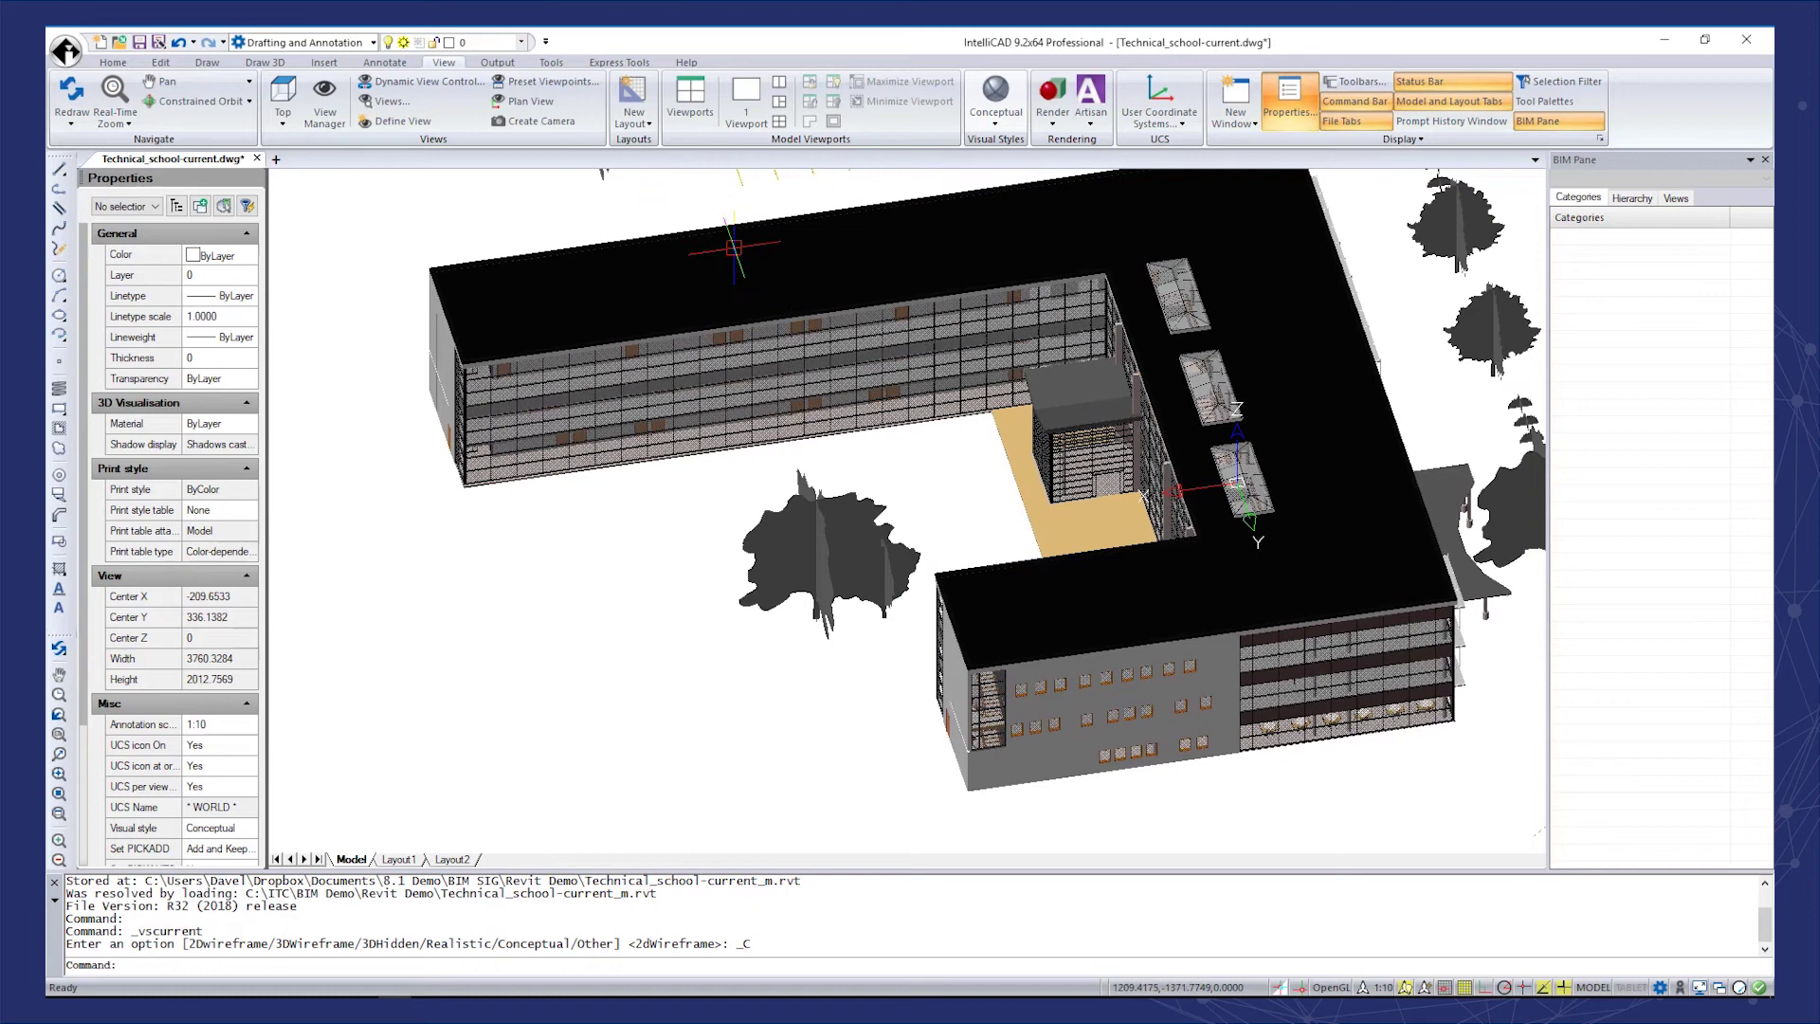
click(735, 248)
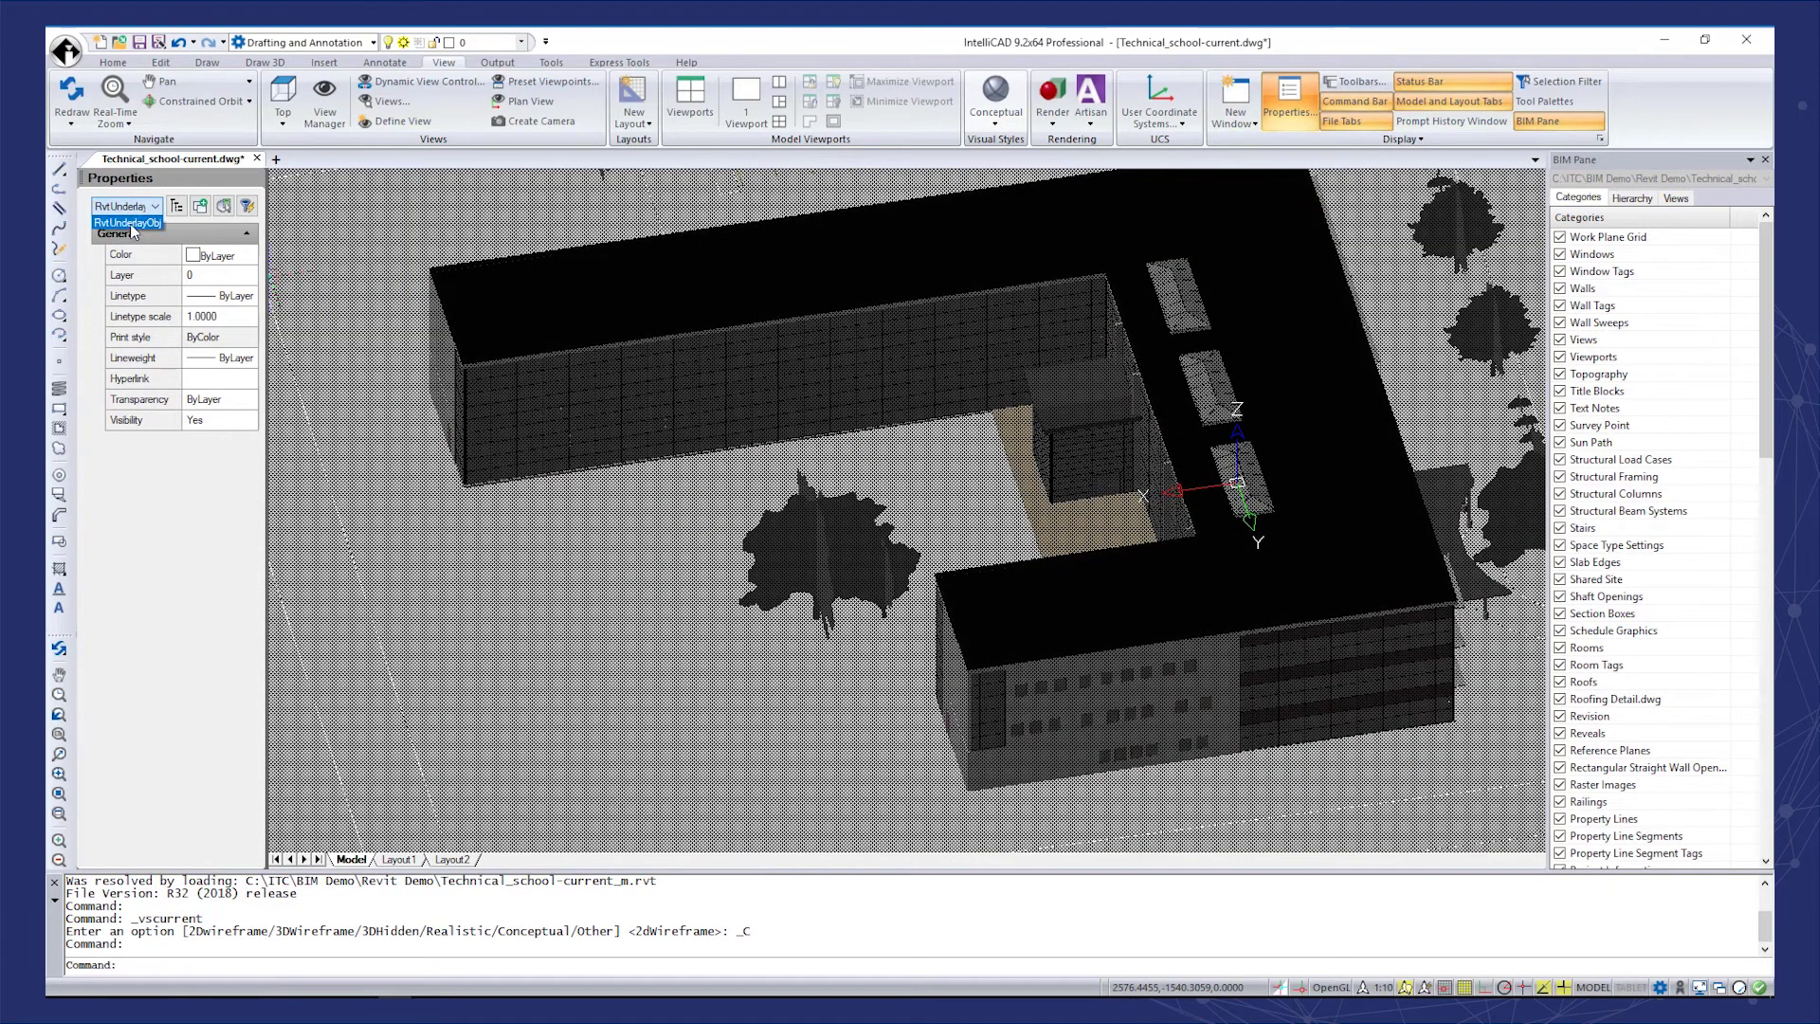
click(1602, 159)
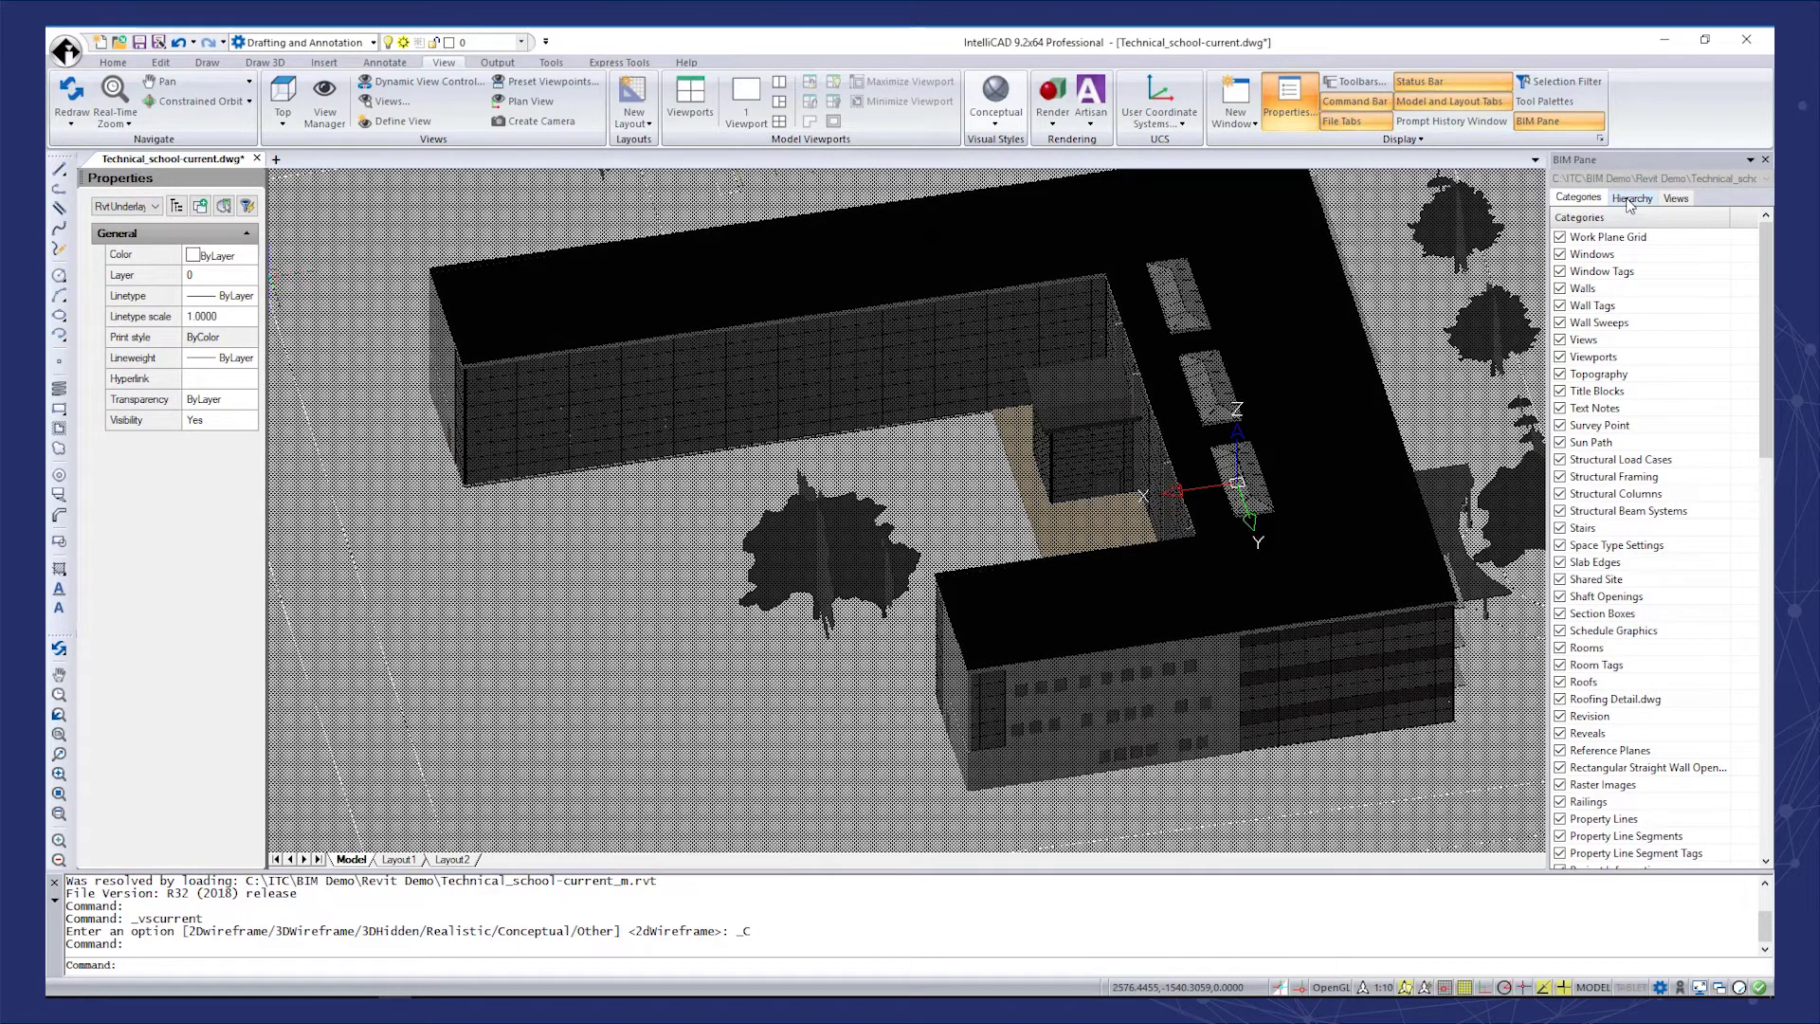
click(1630, 199)
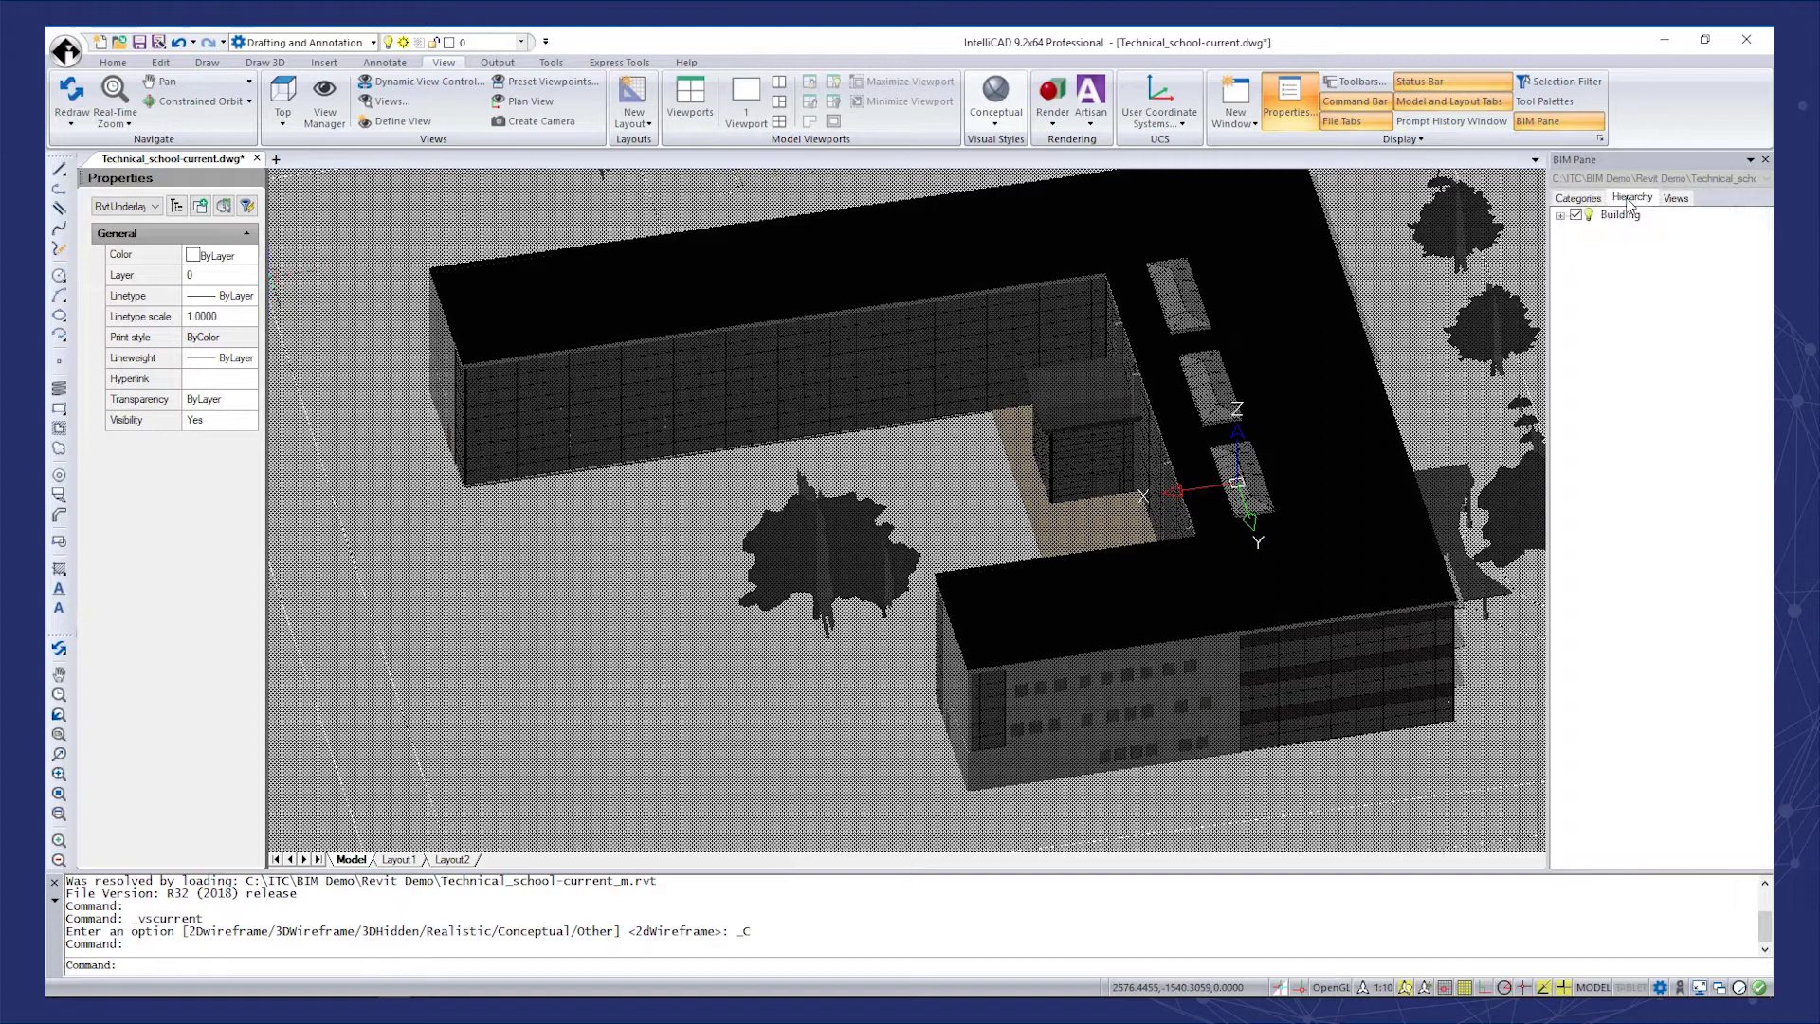
click(1560, 216)
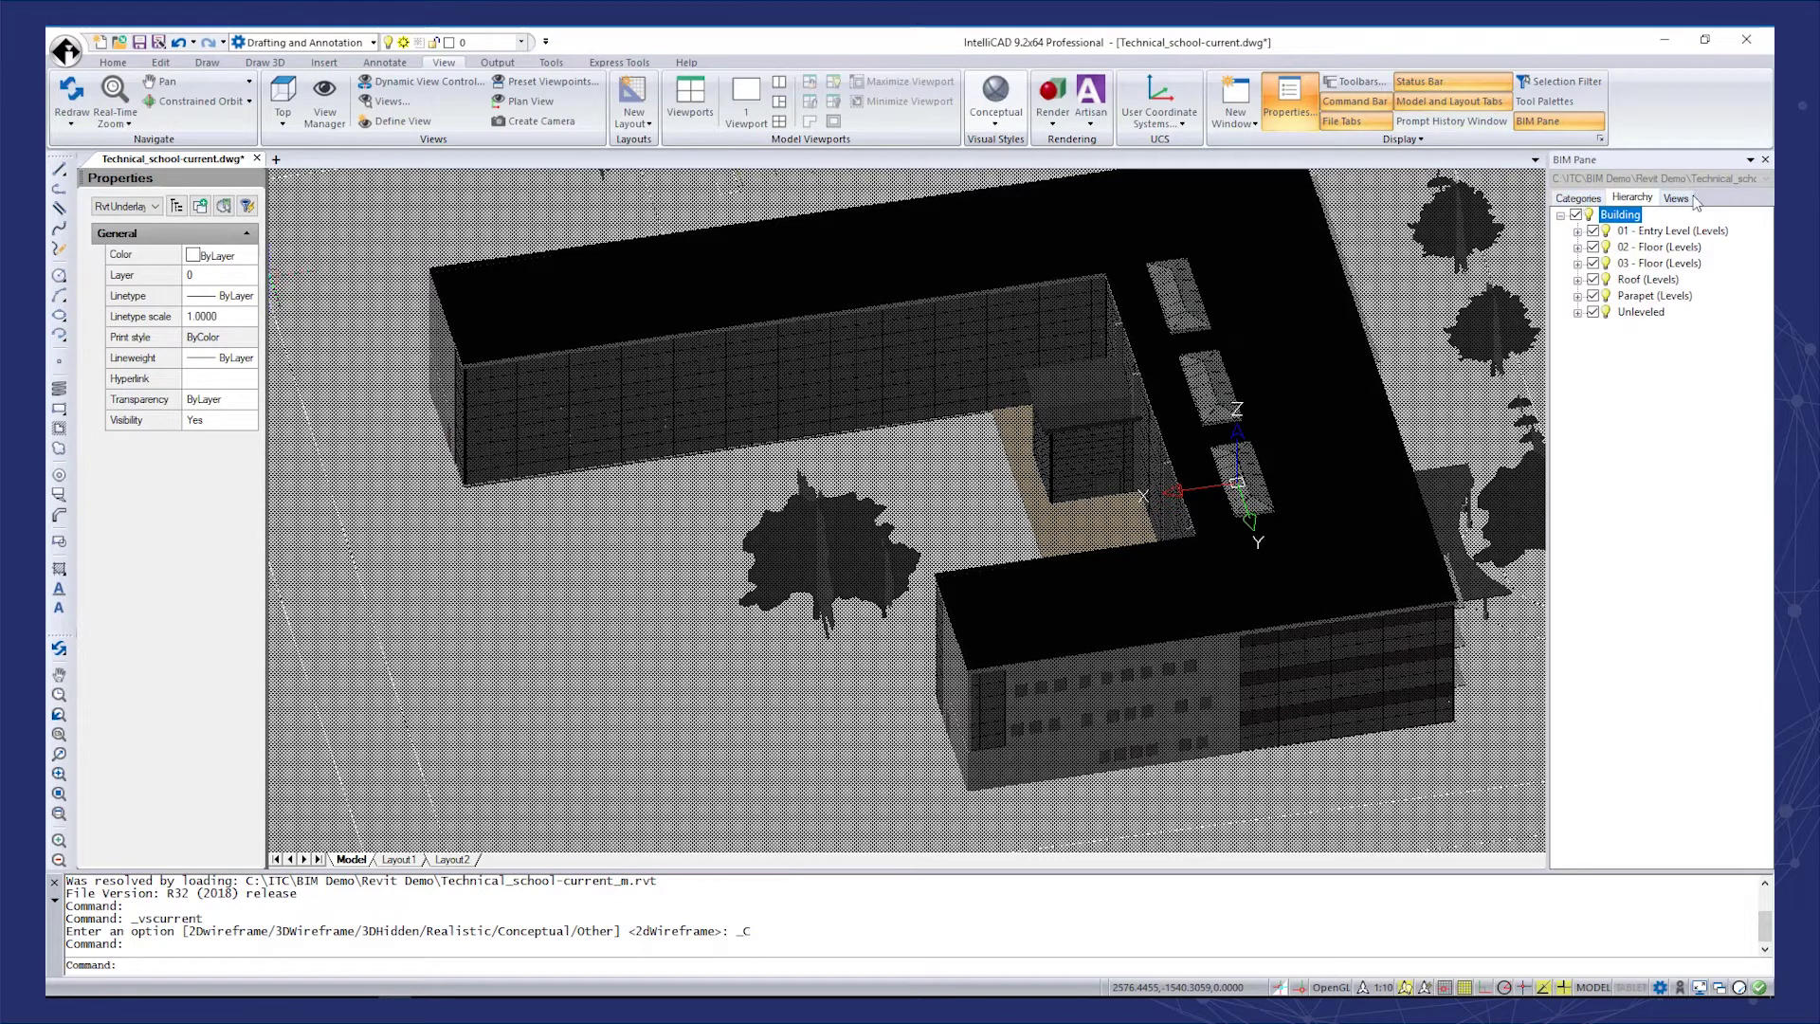
click(1581, 201)
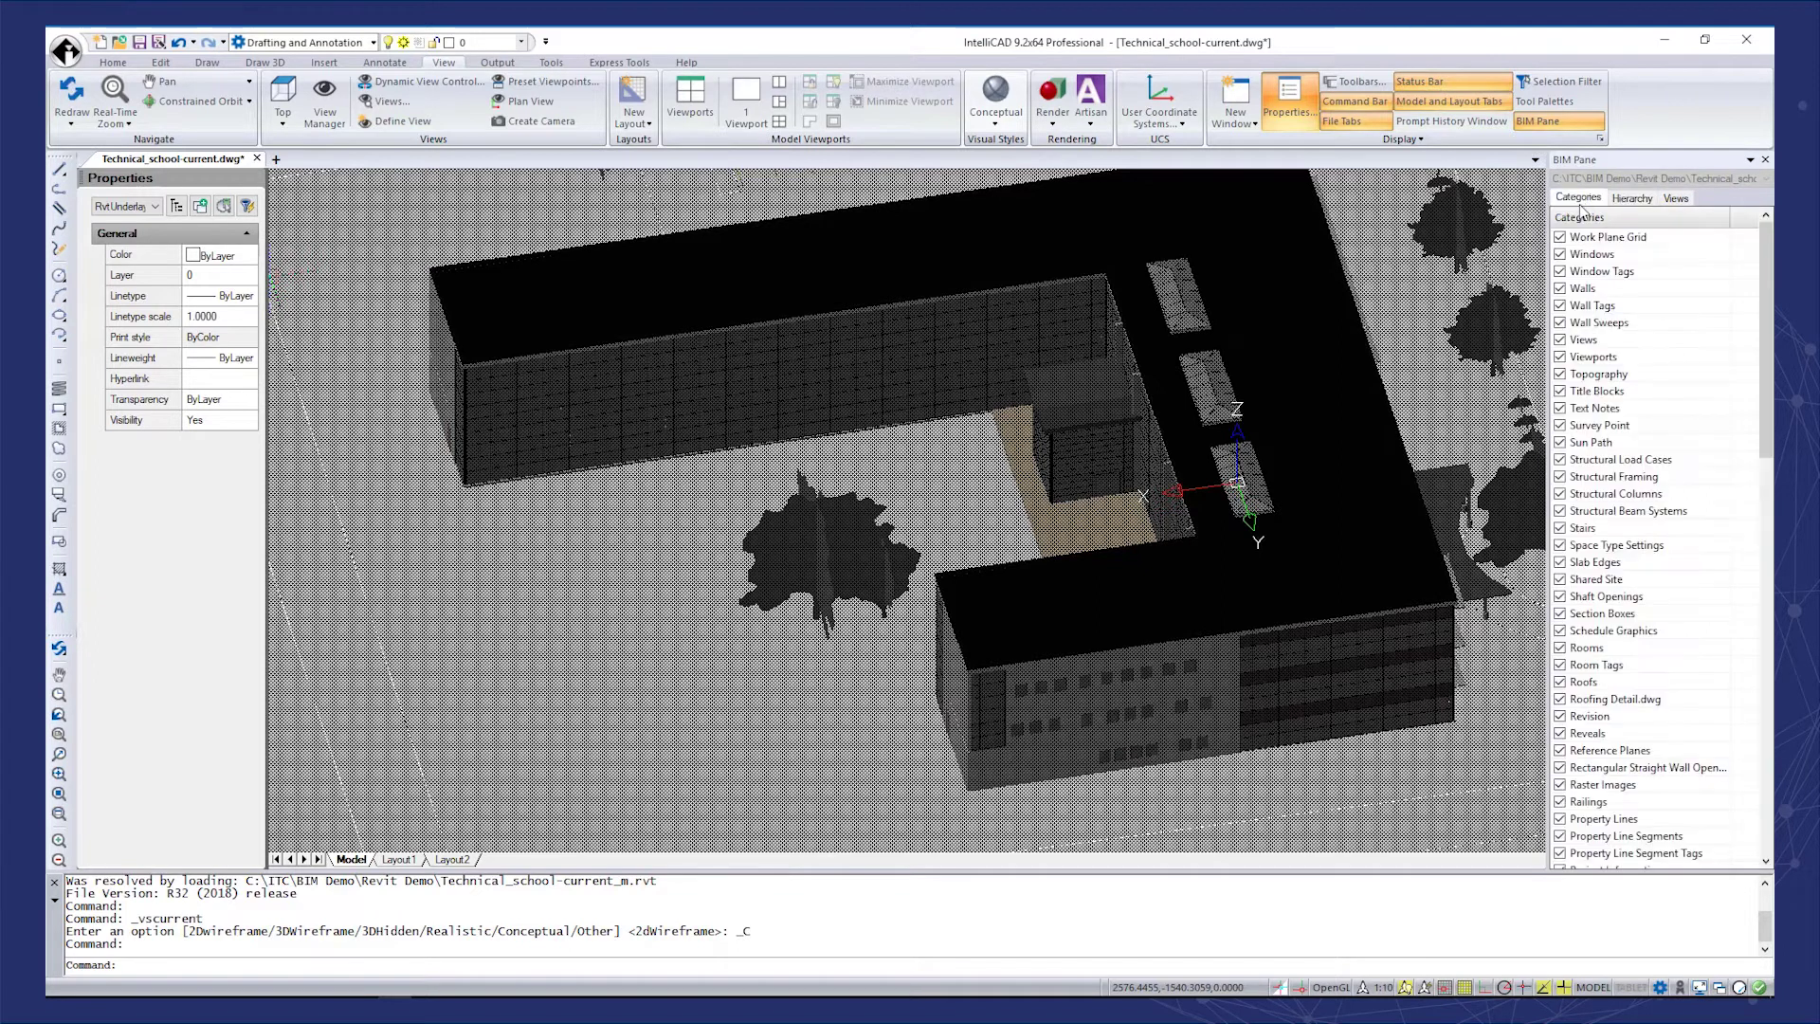
click(1559, 683)
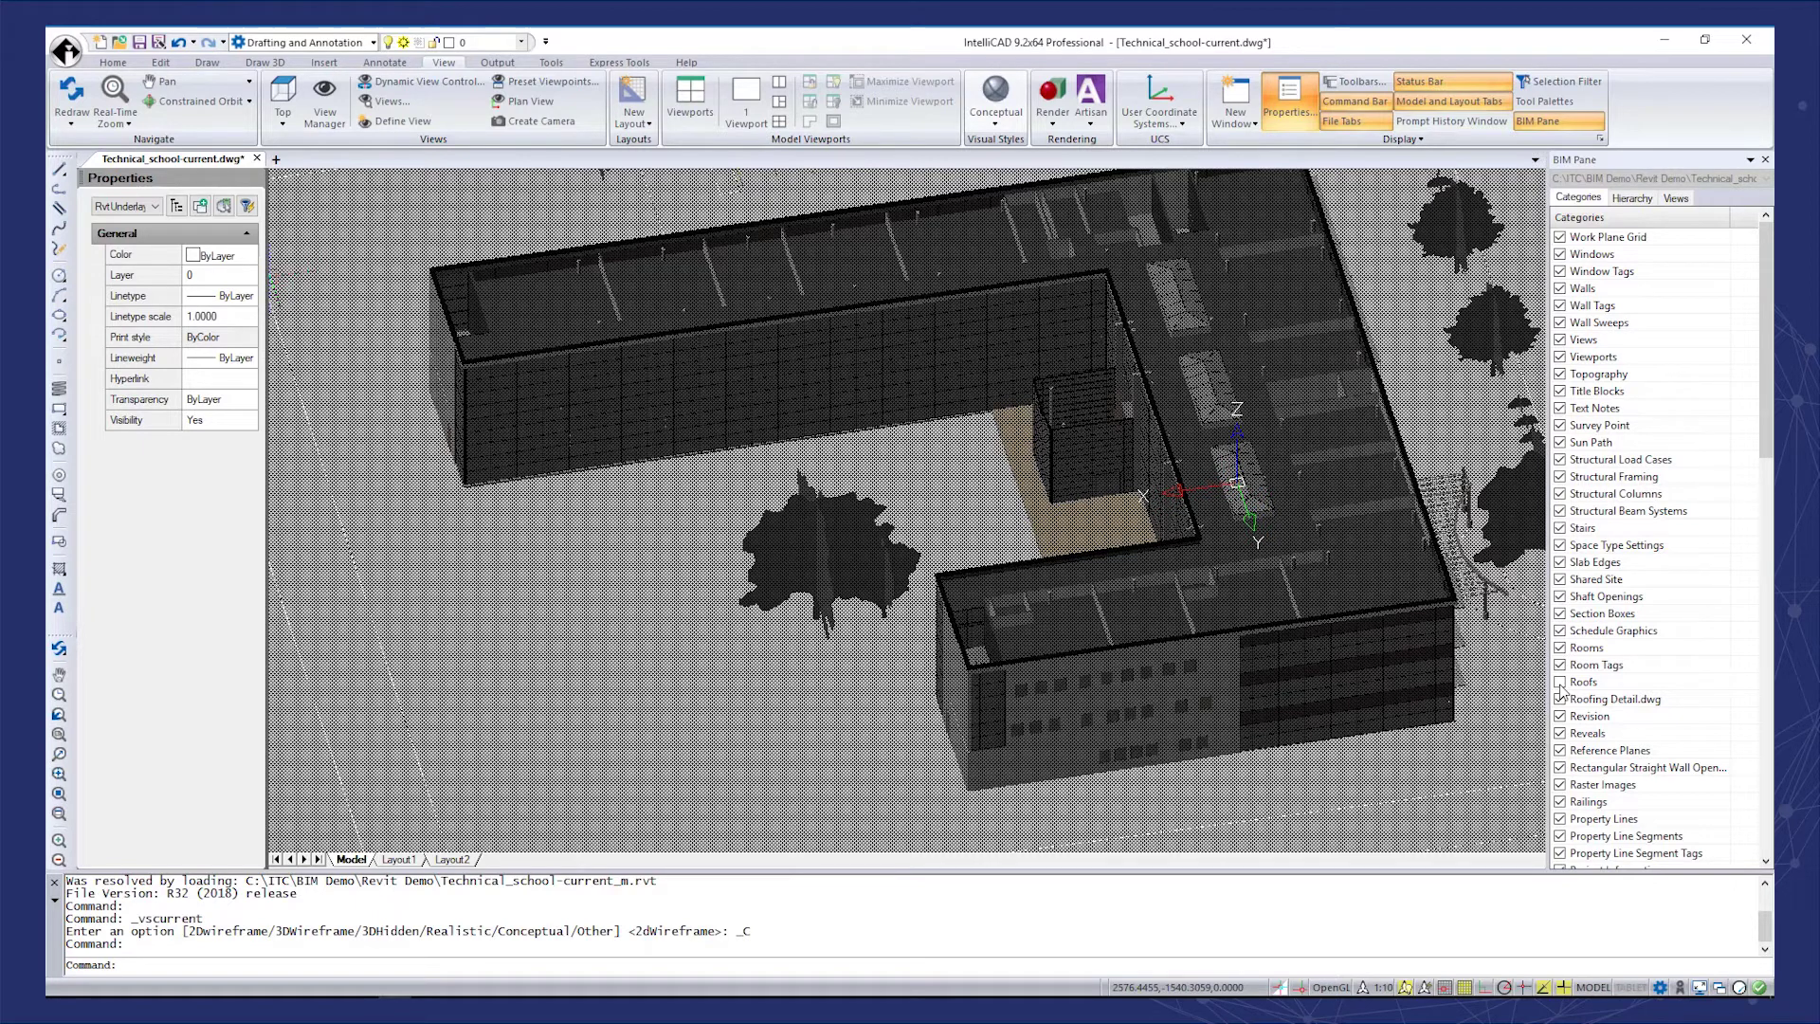
click(1559, 682)
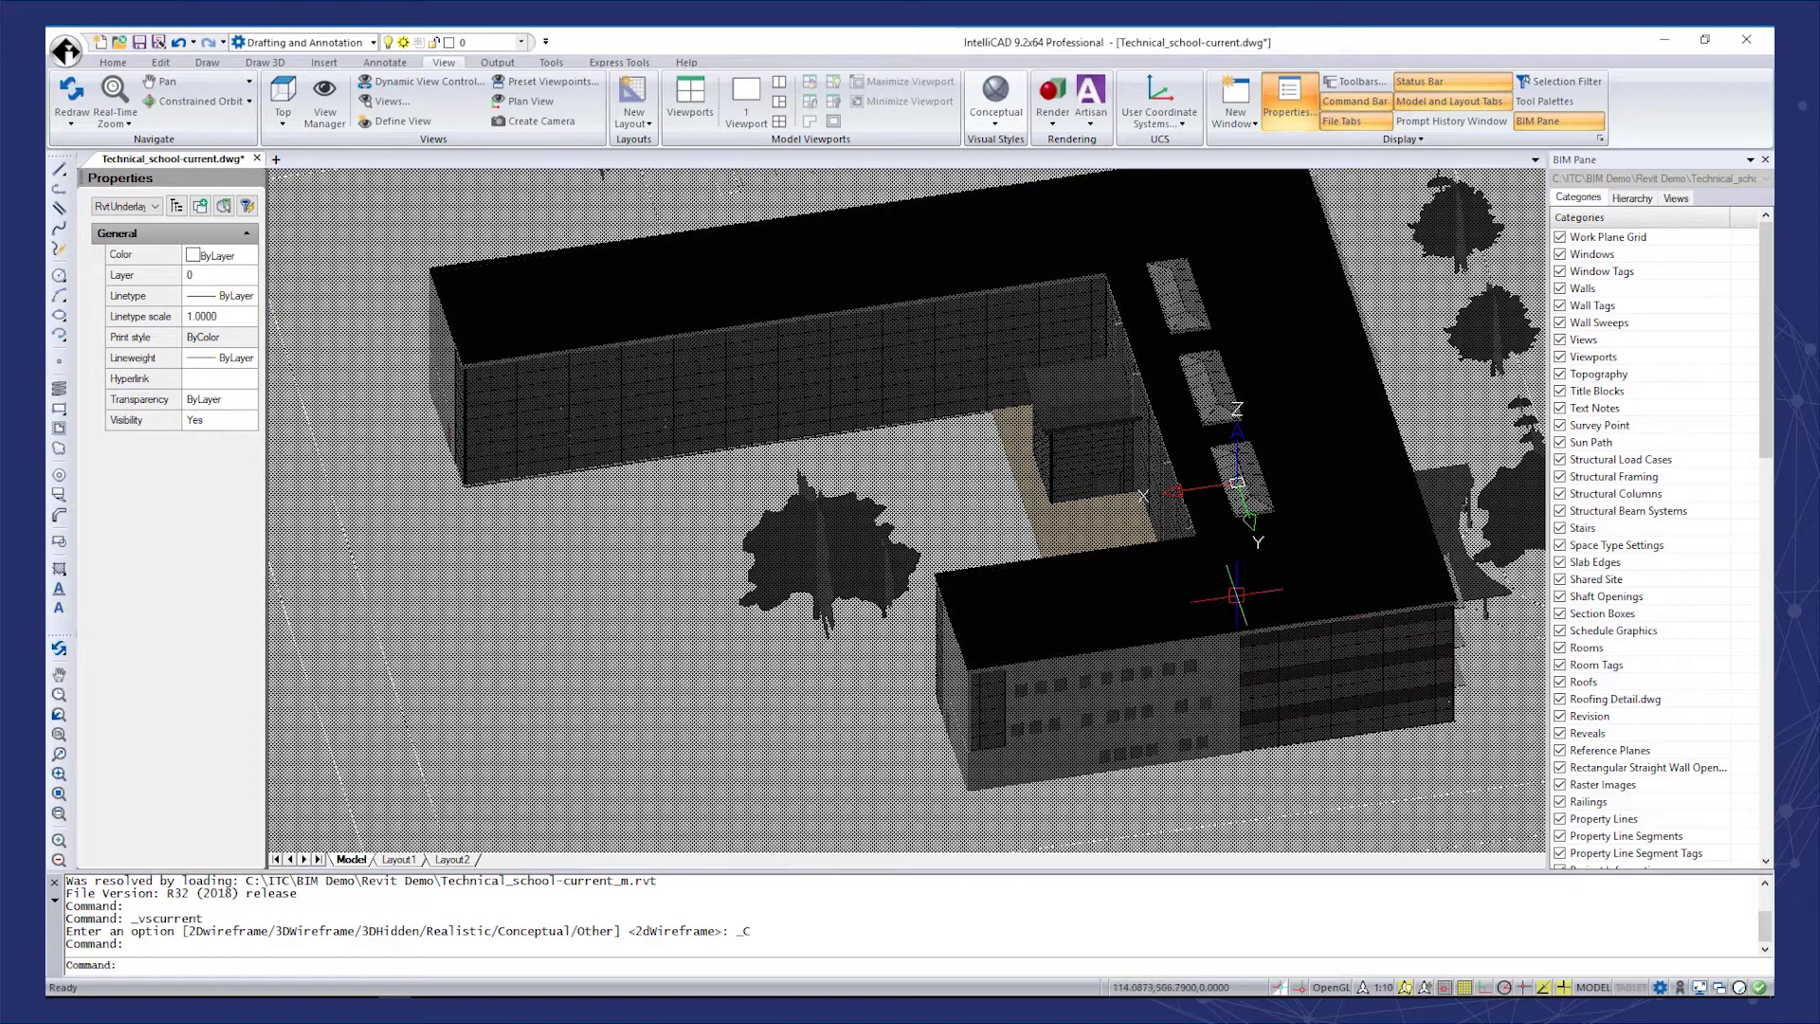
click(1007, 125)
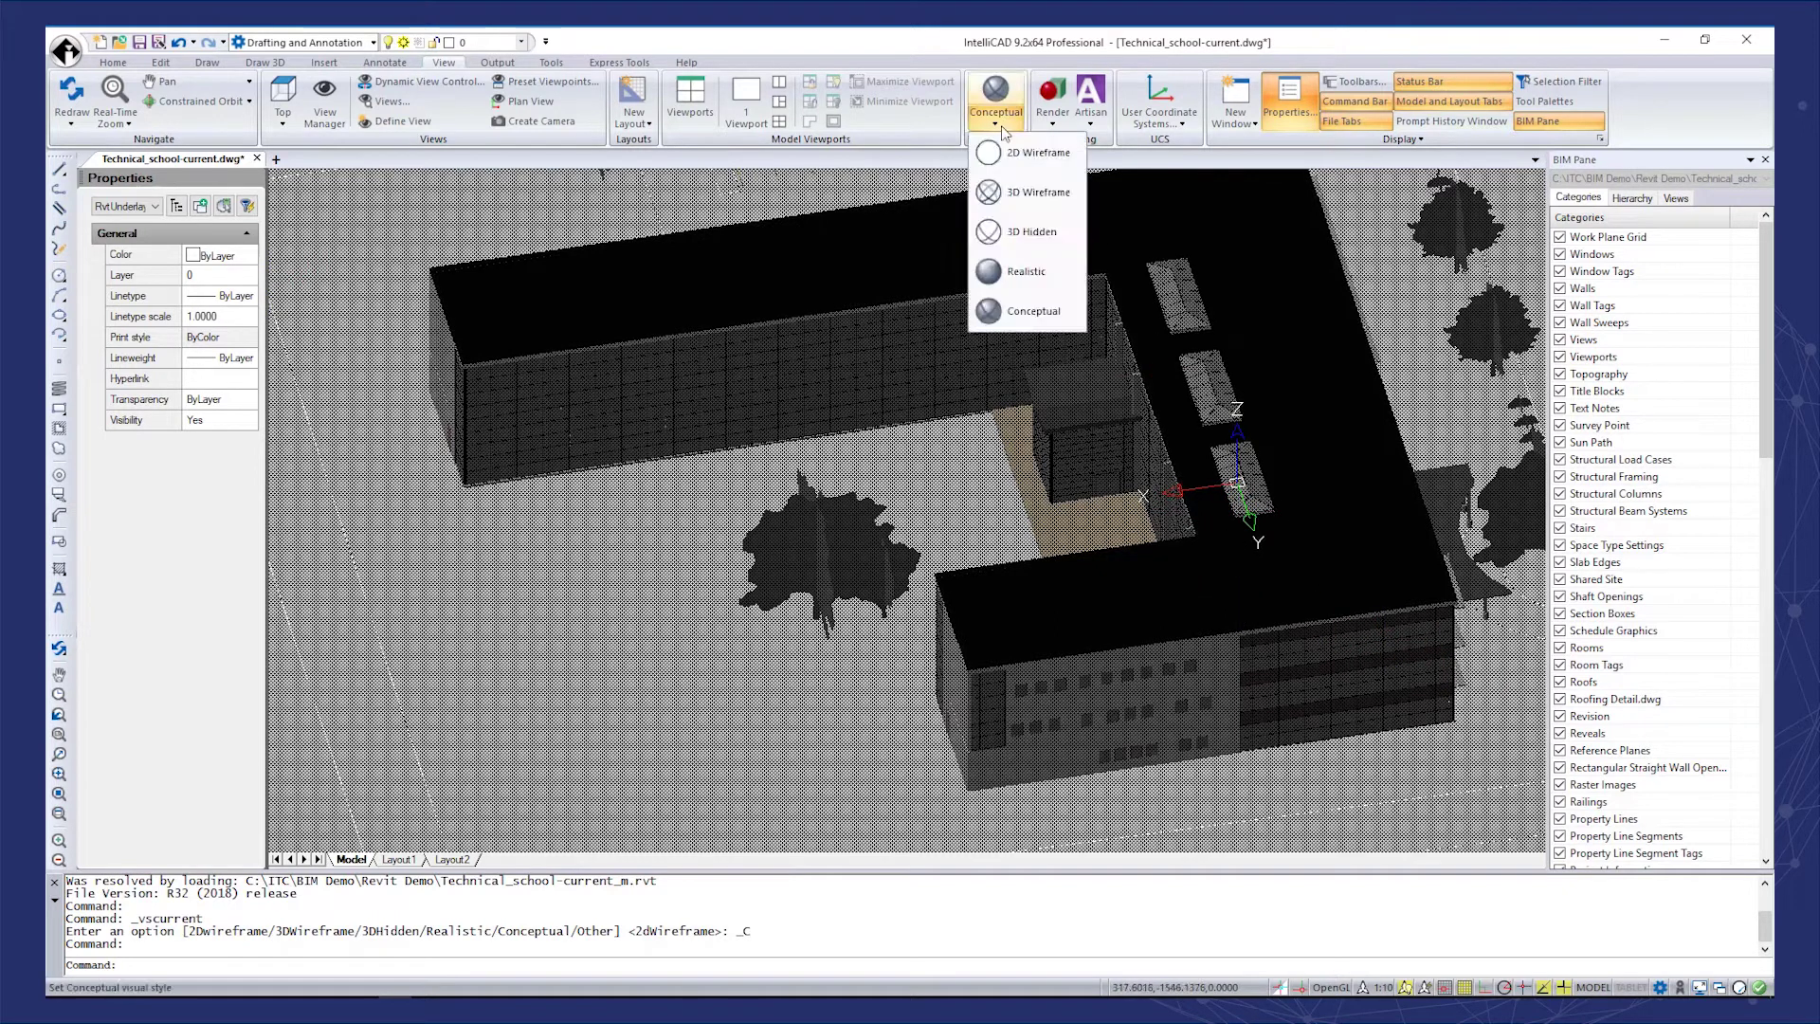
- Return the school model to the 3D Wireframe visual style
click(991, 191)
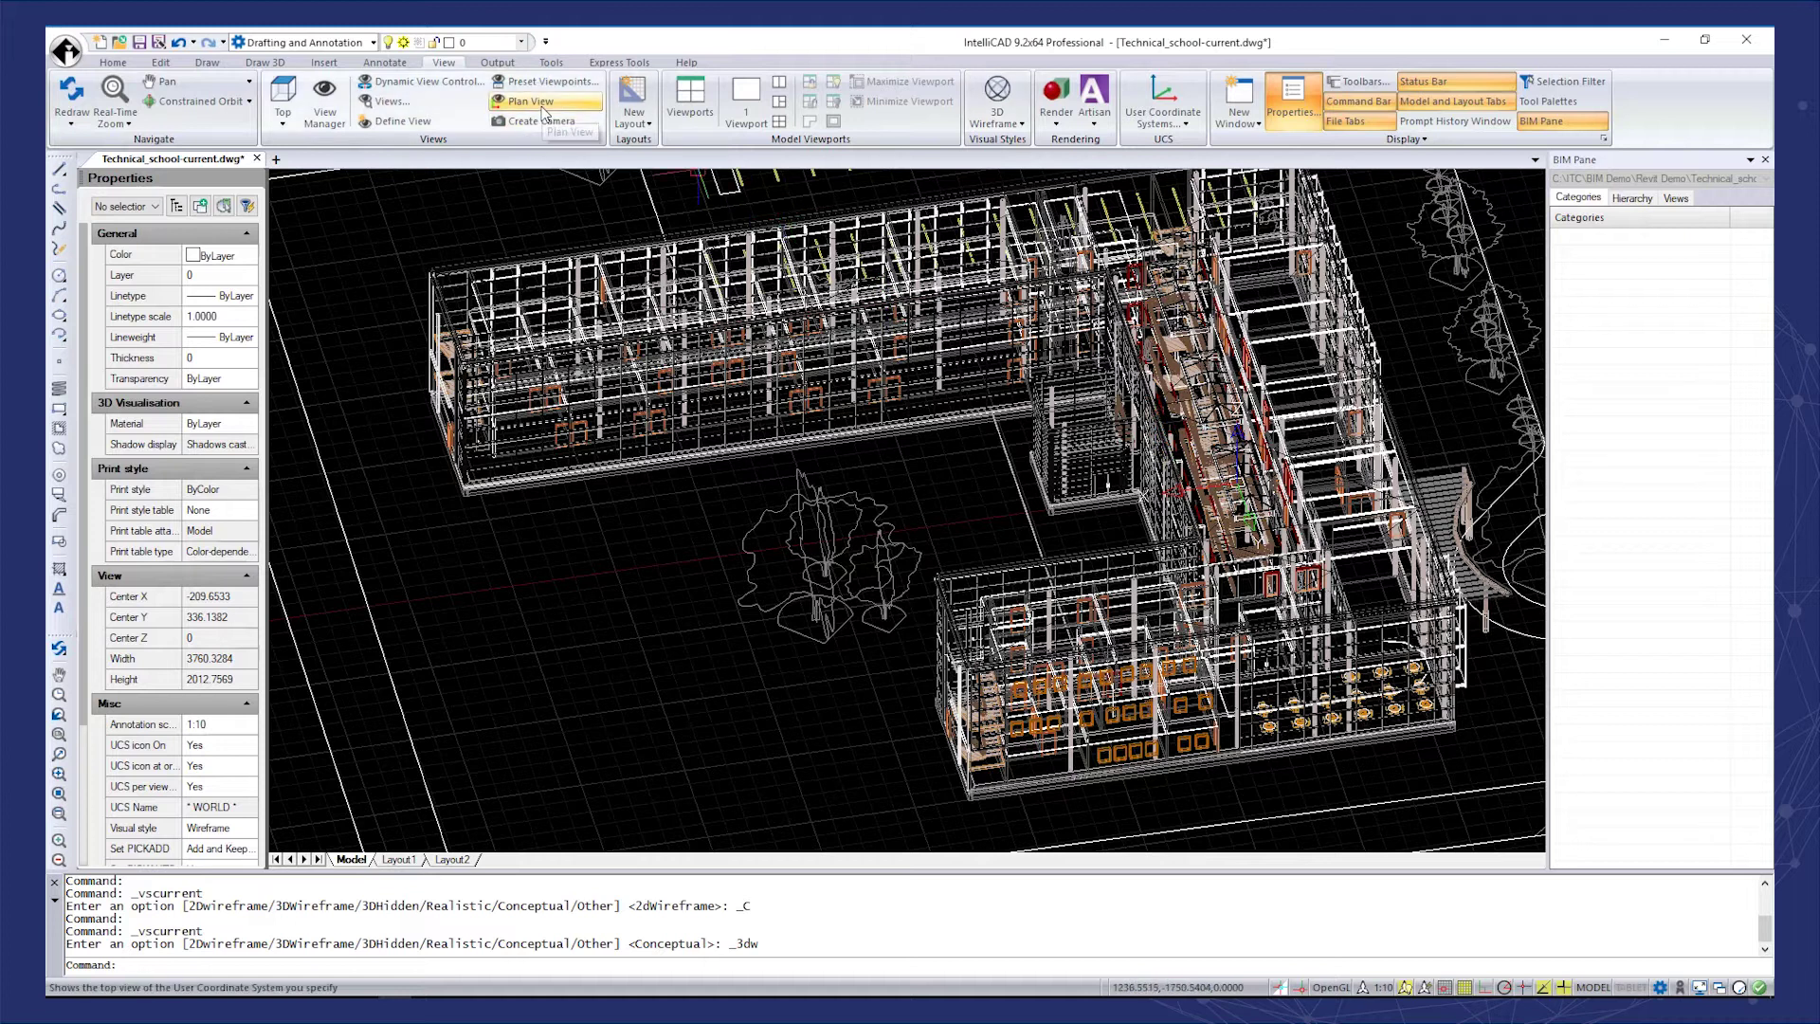
click(208, 63)
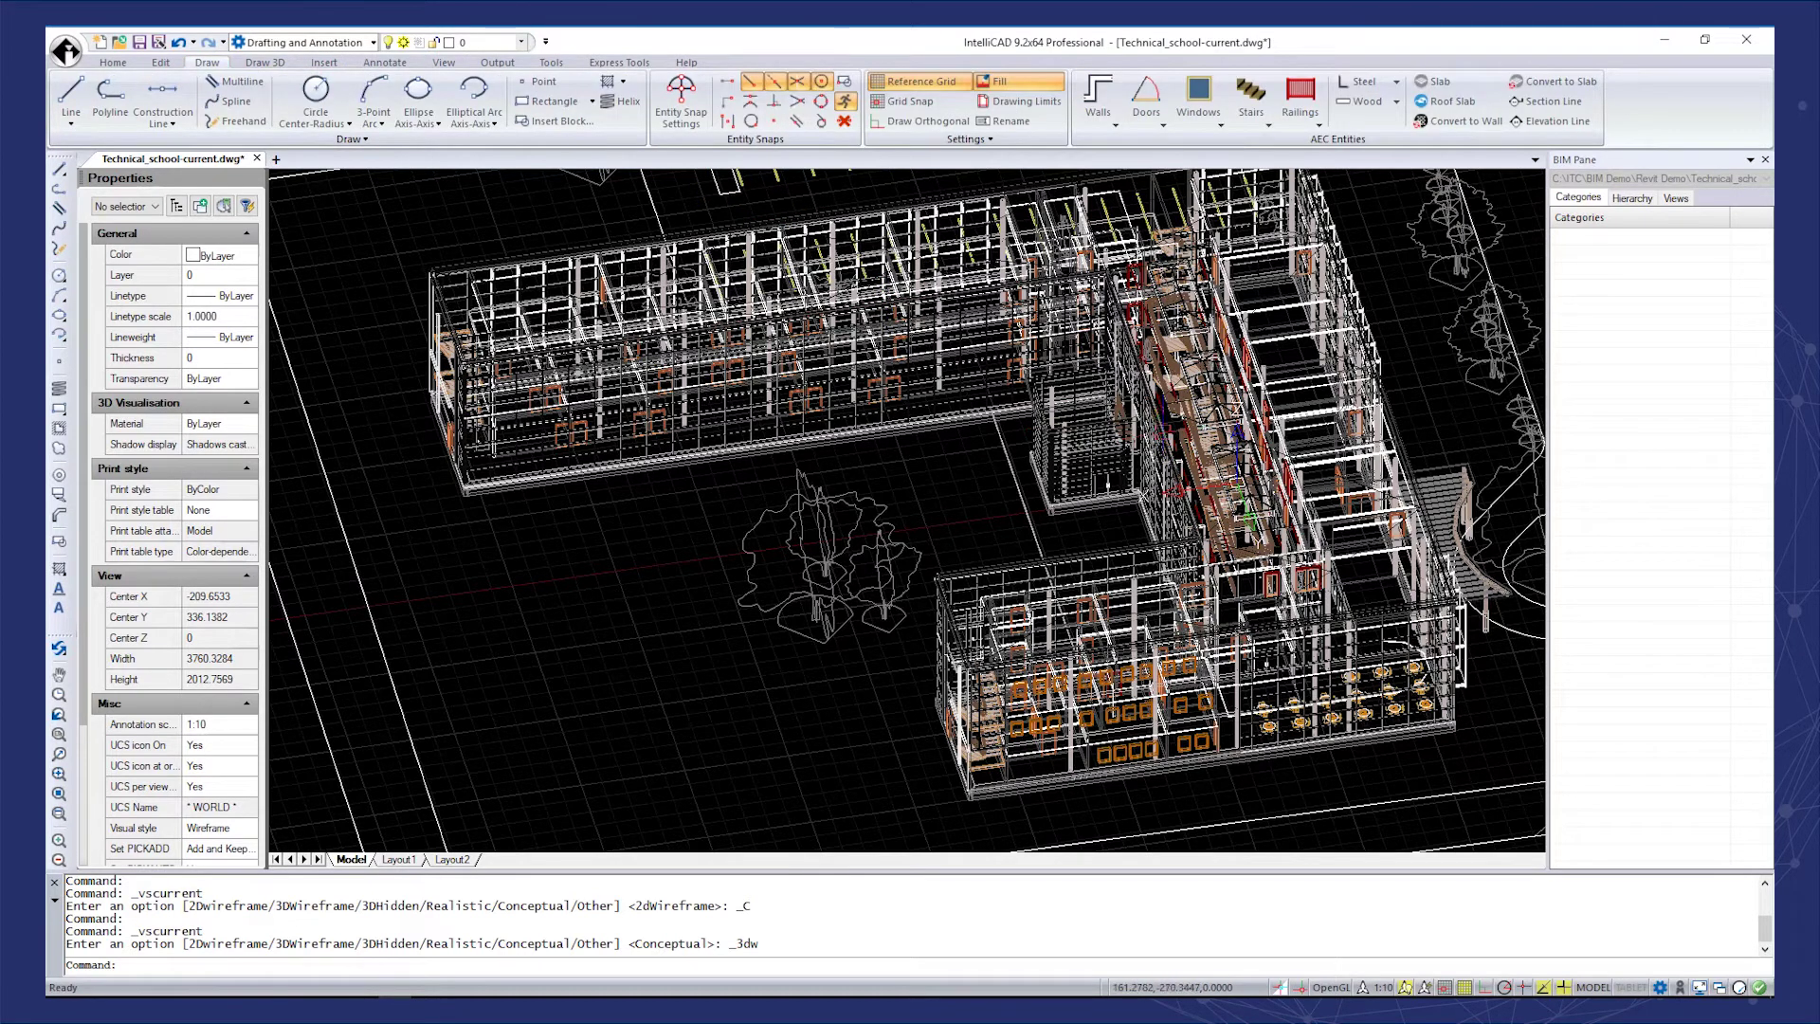
click(1098, 117)
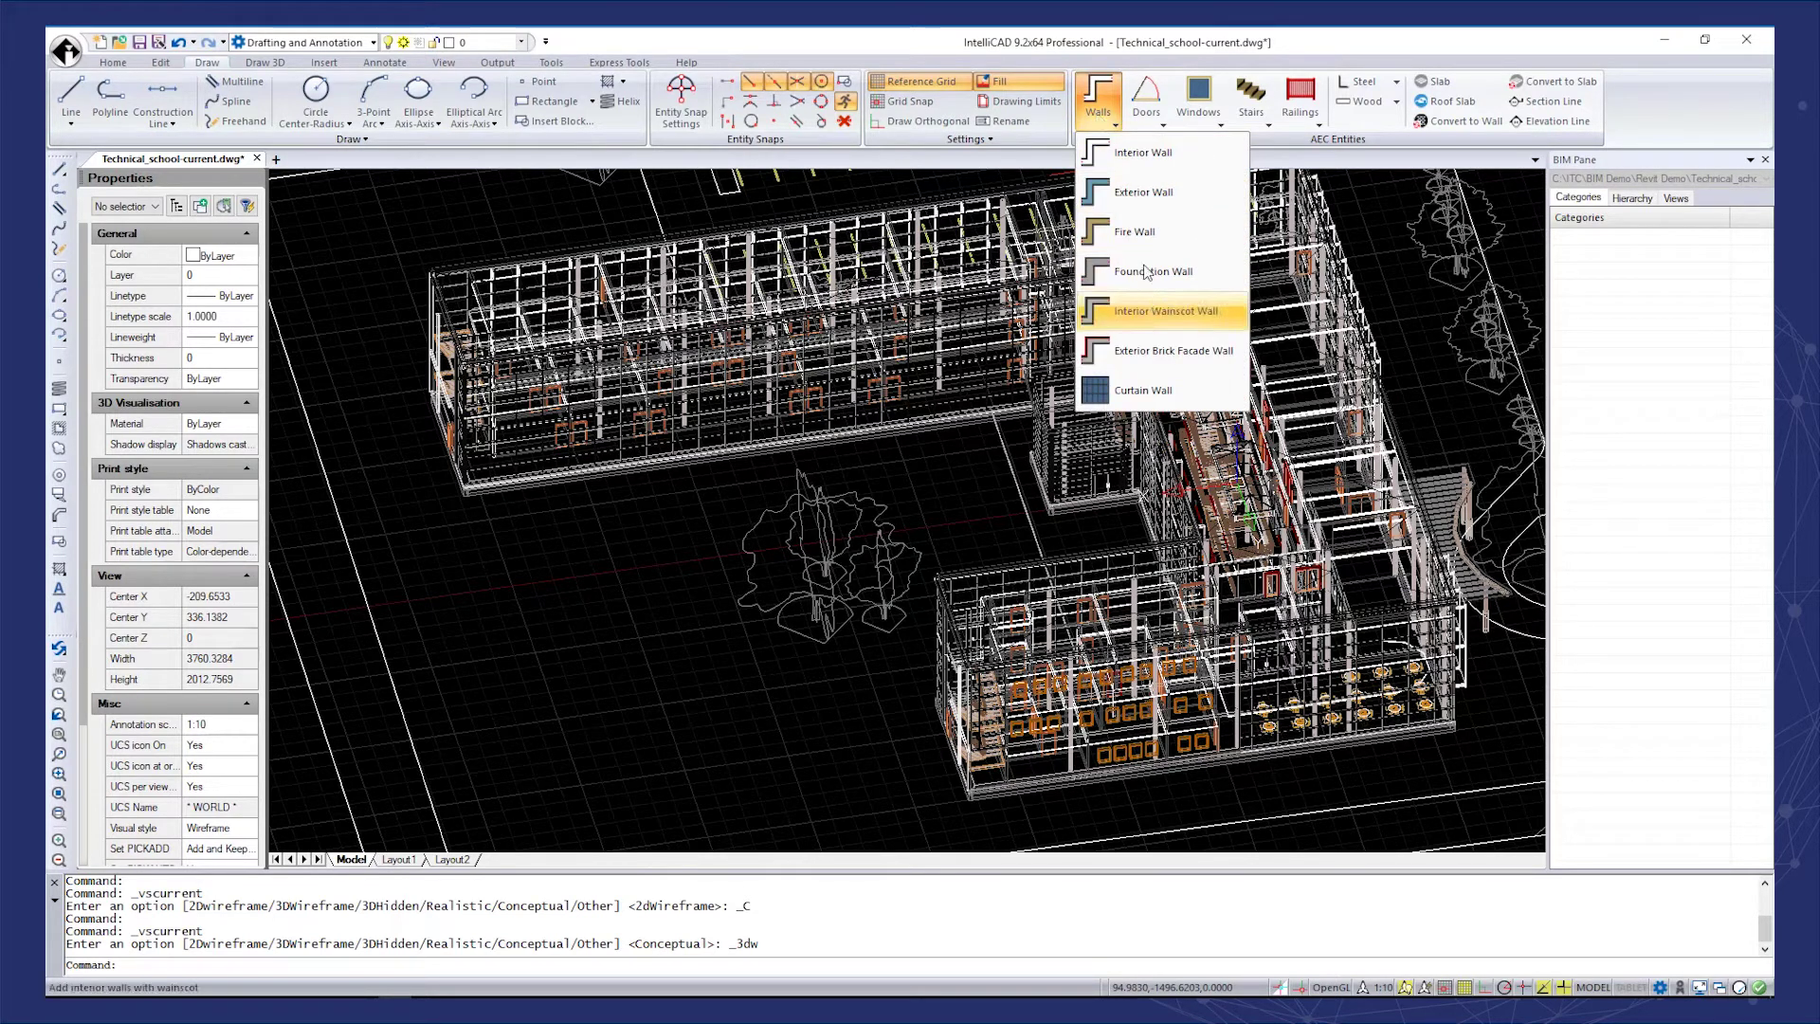
click(1145, 107)
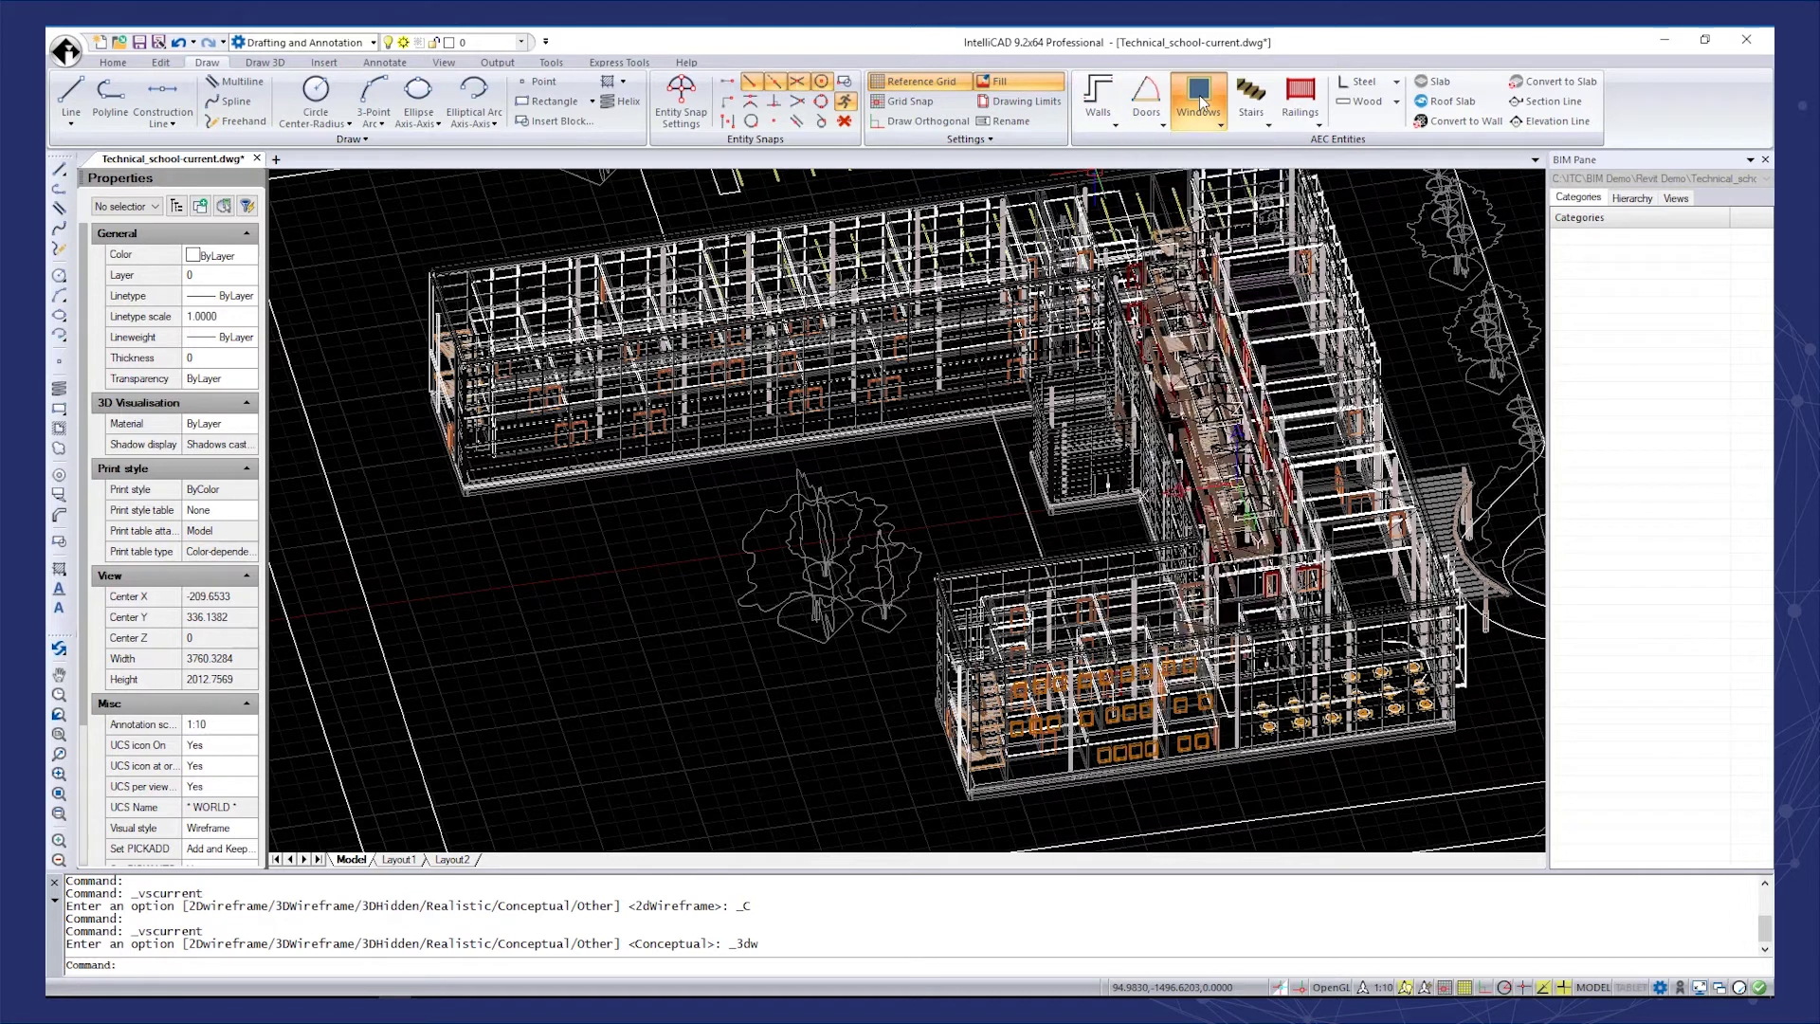
click(1199, 101)
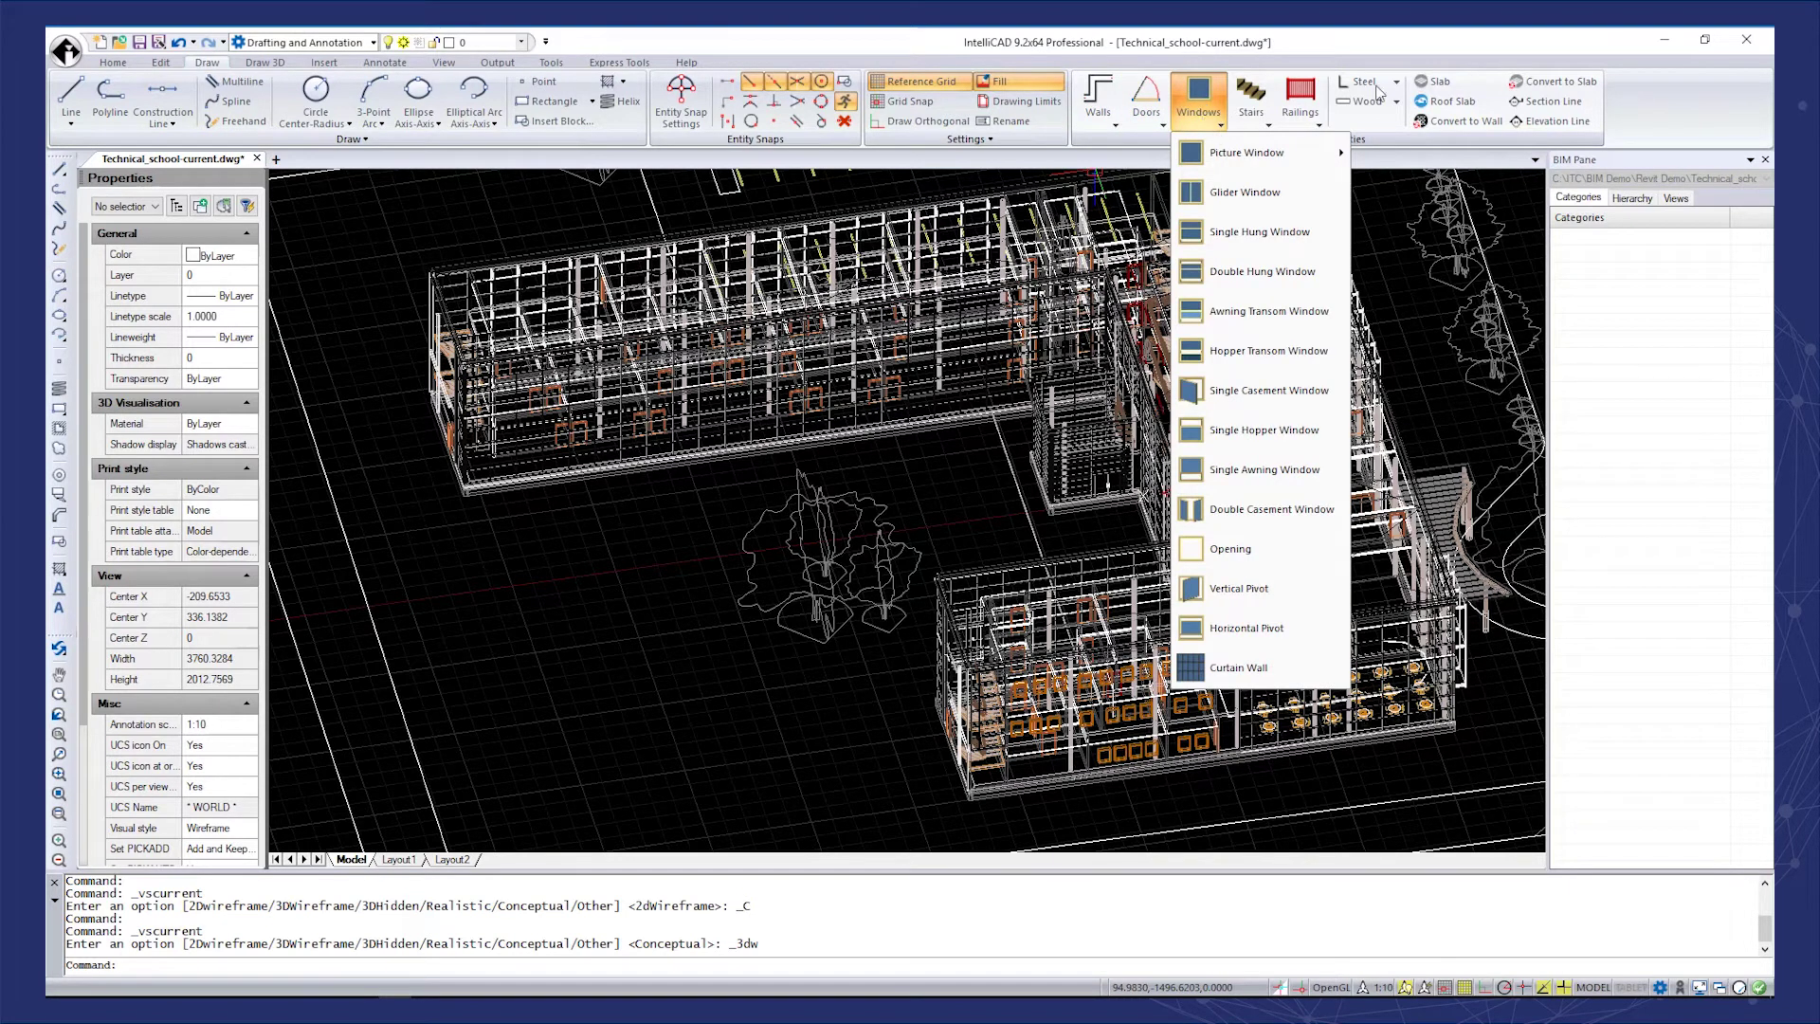
click(1716, 111)
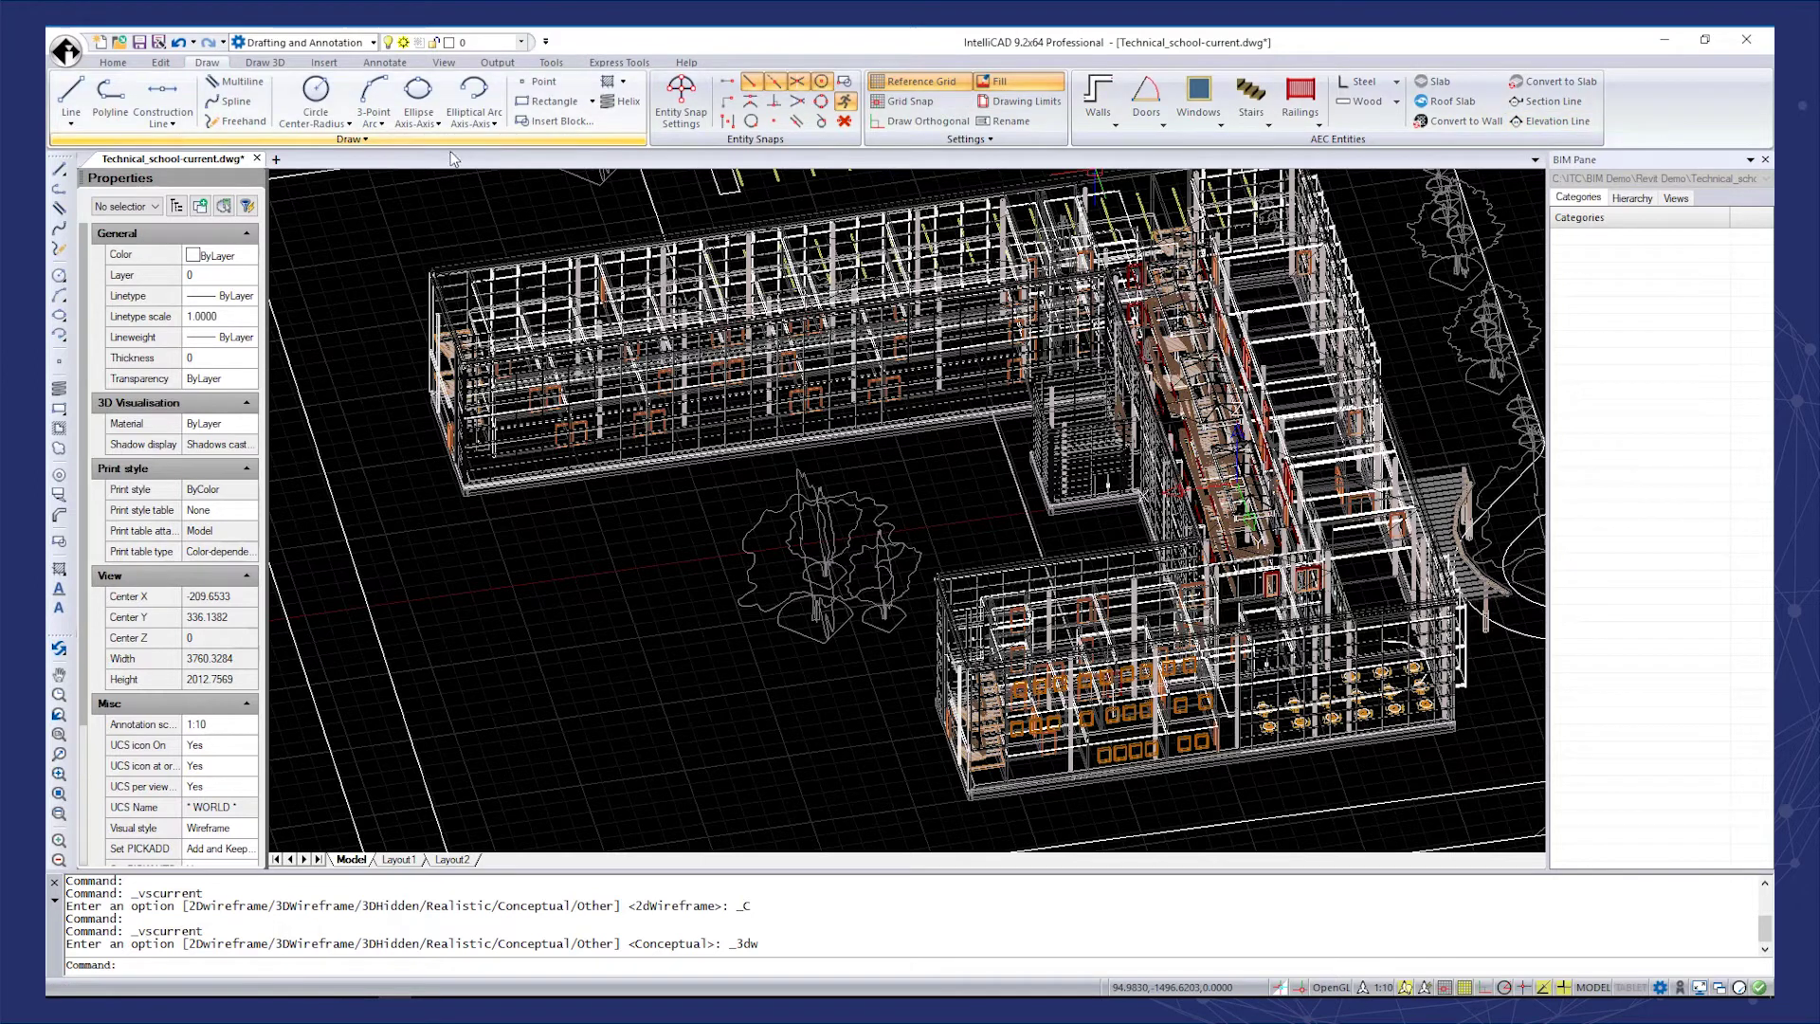
click(443, 62)
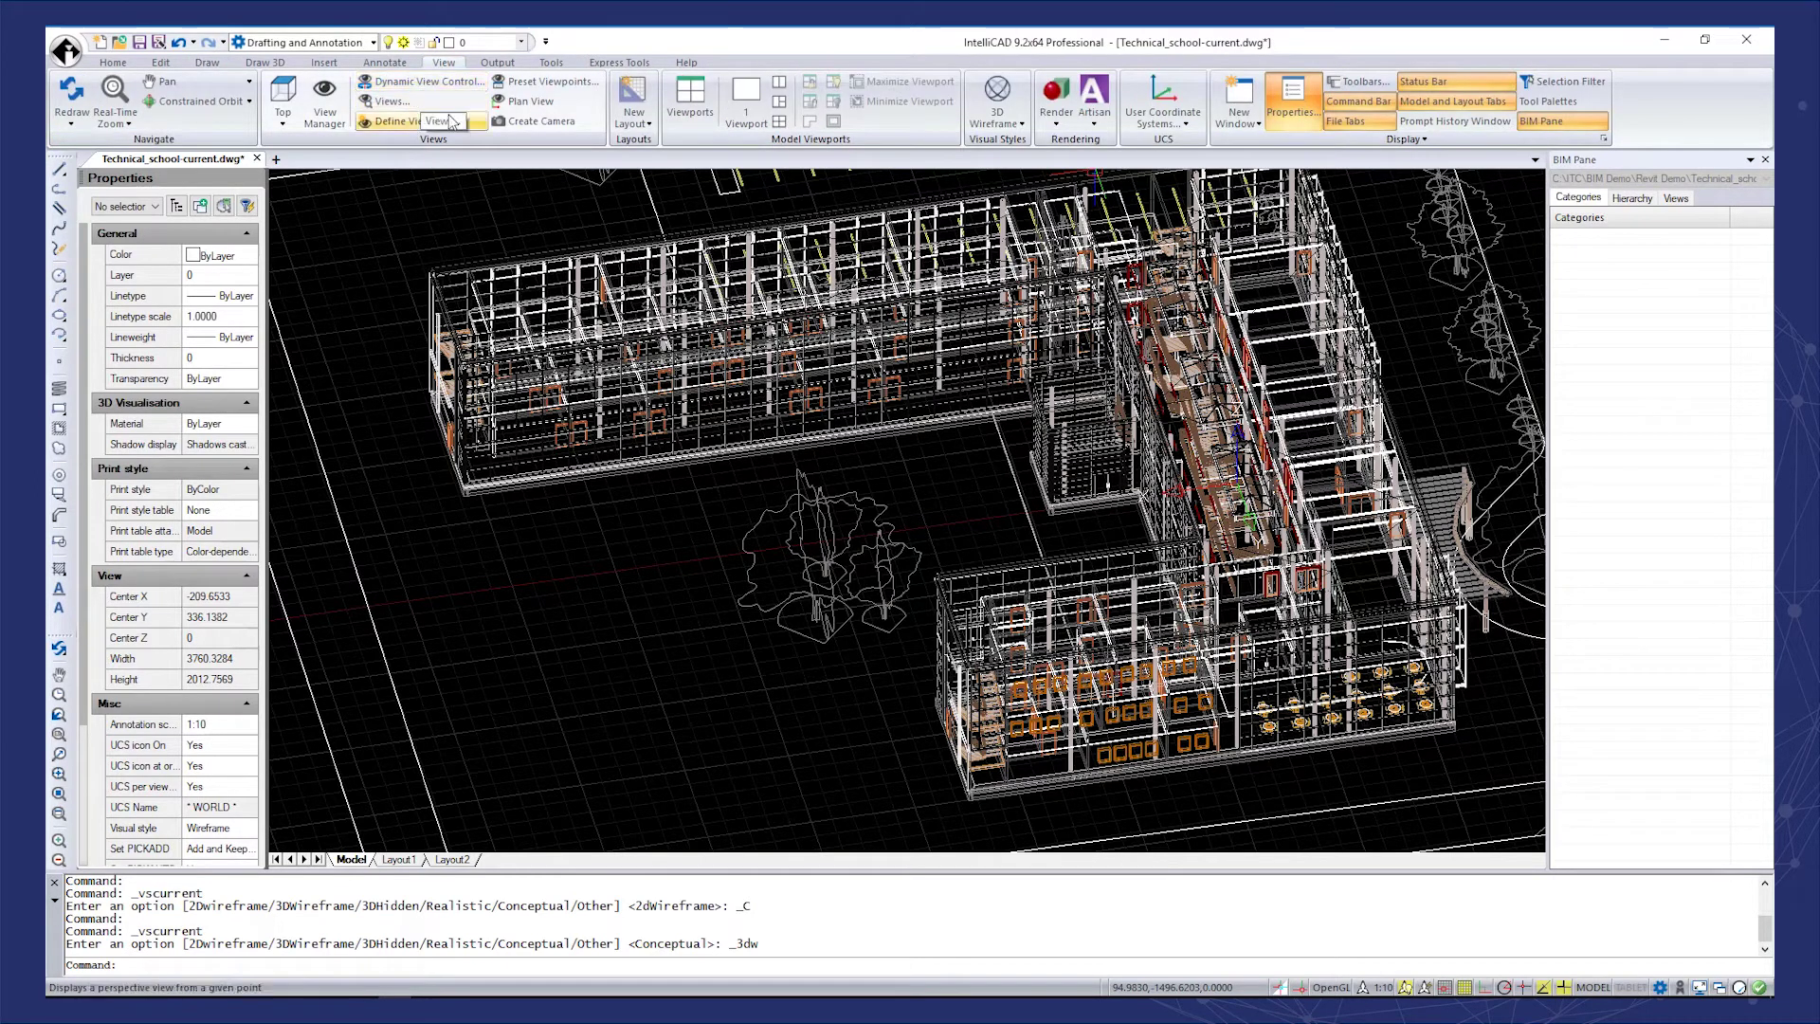
- Switch to a top-down plan view of the current UCS and zoom in
click(512, 105)
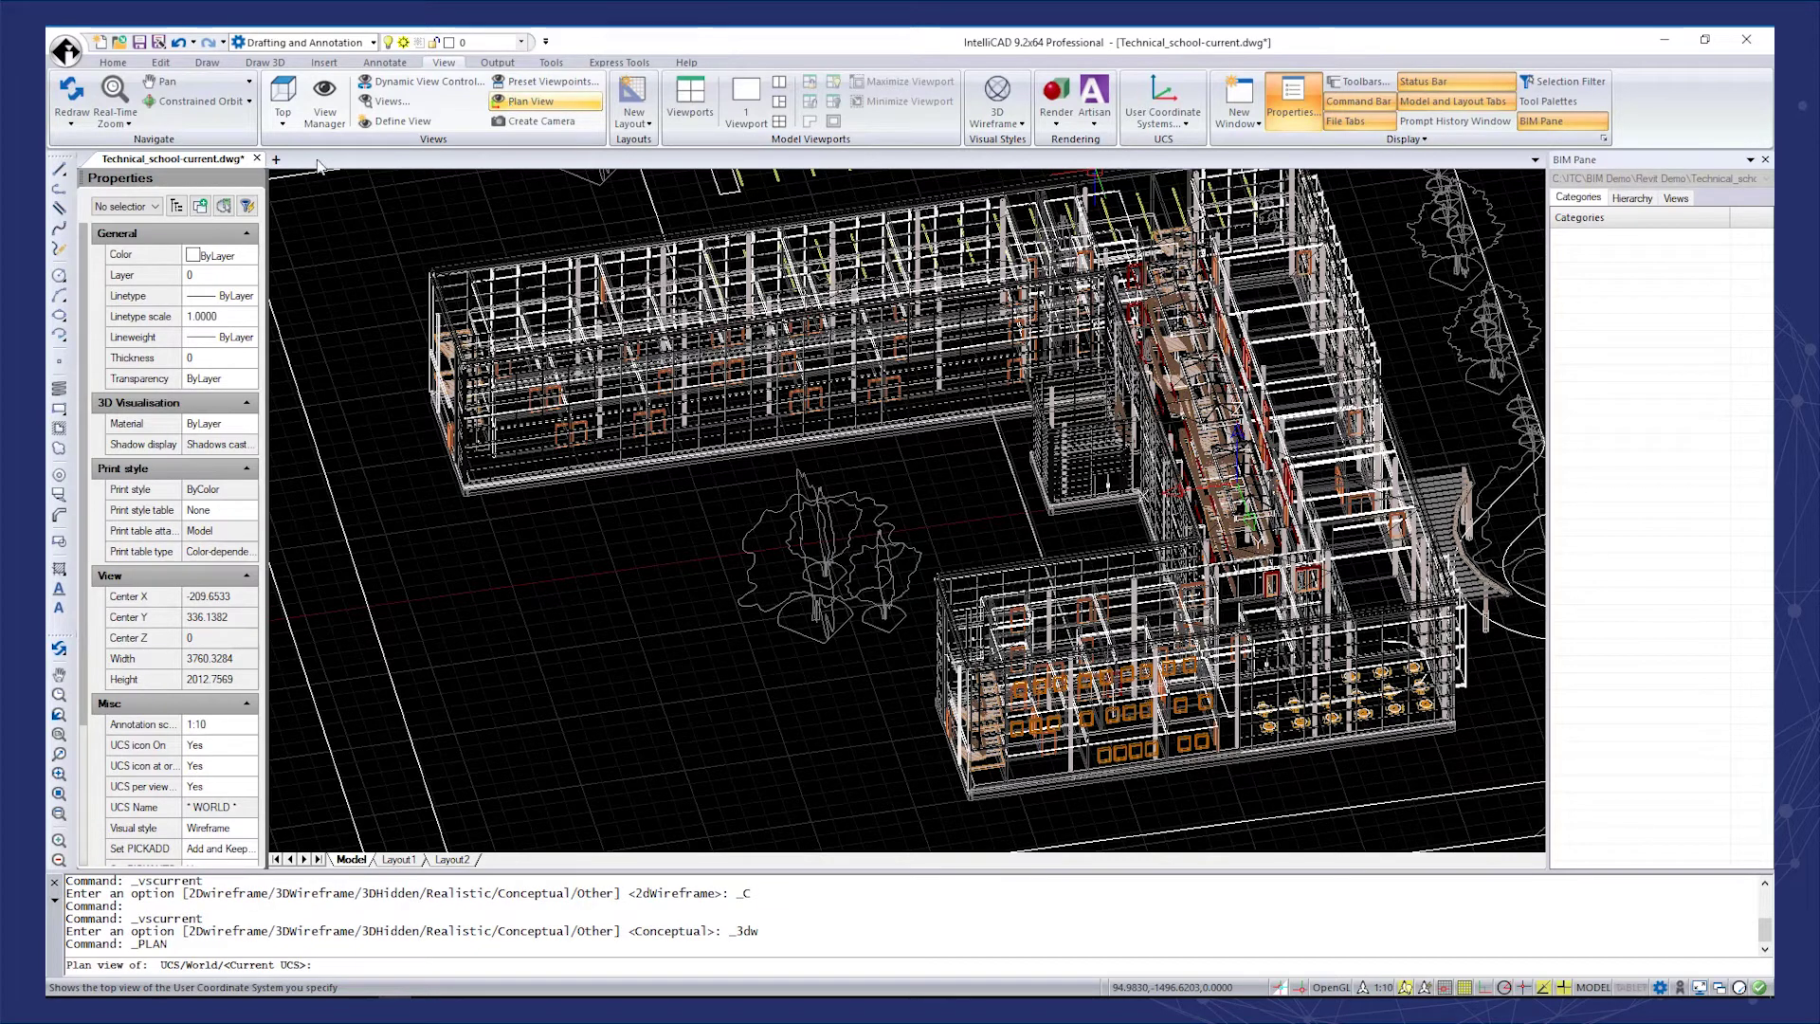
key(Return)
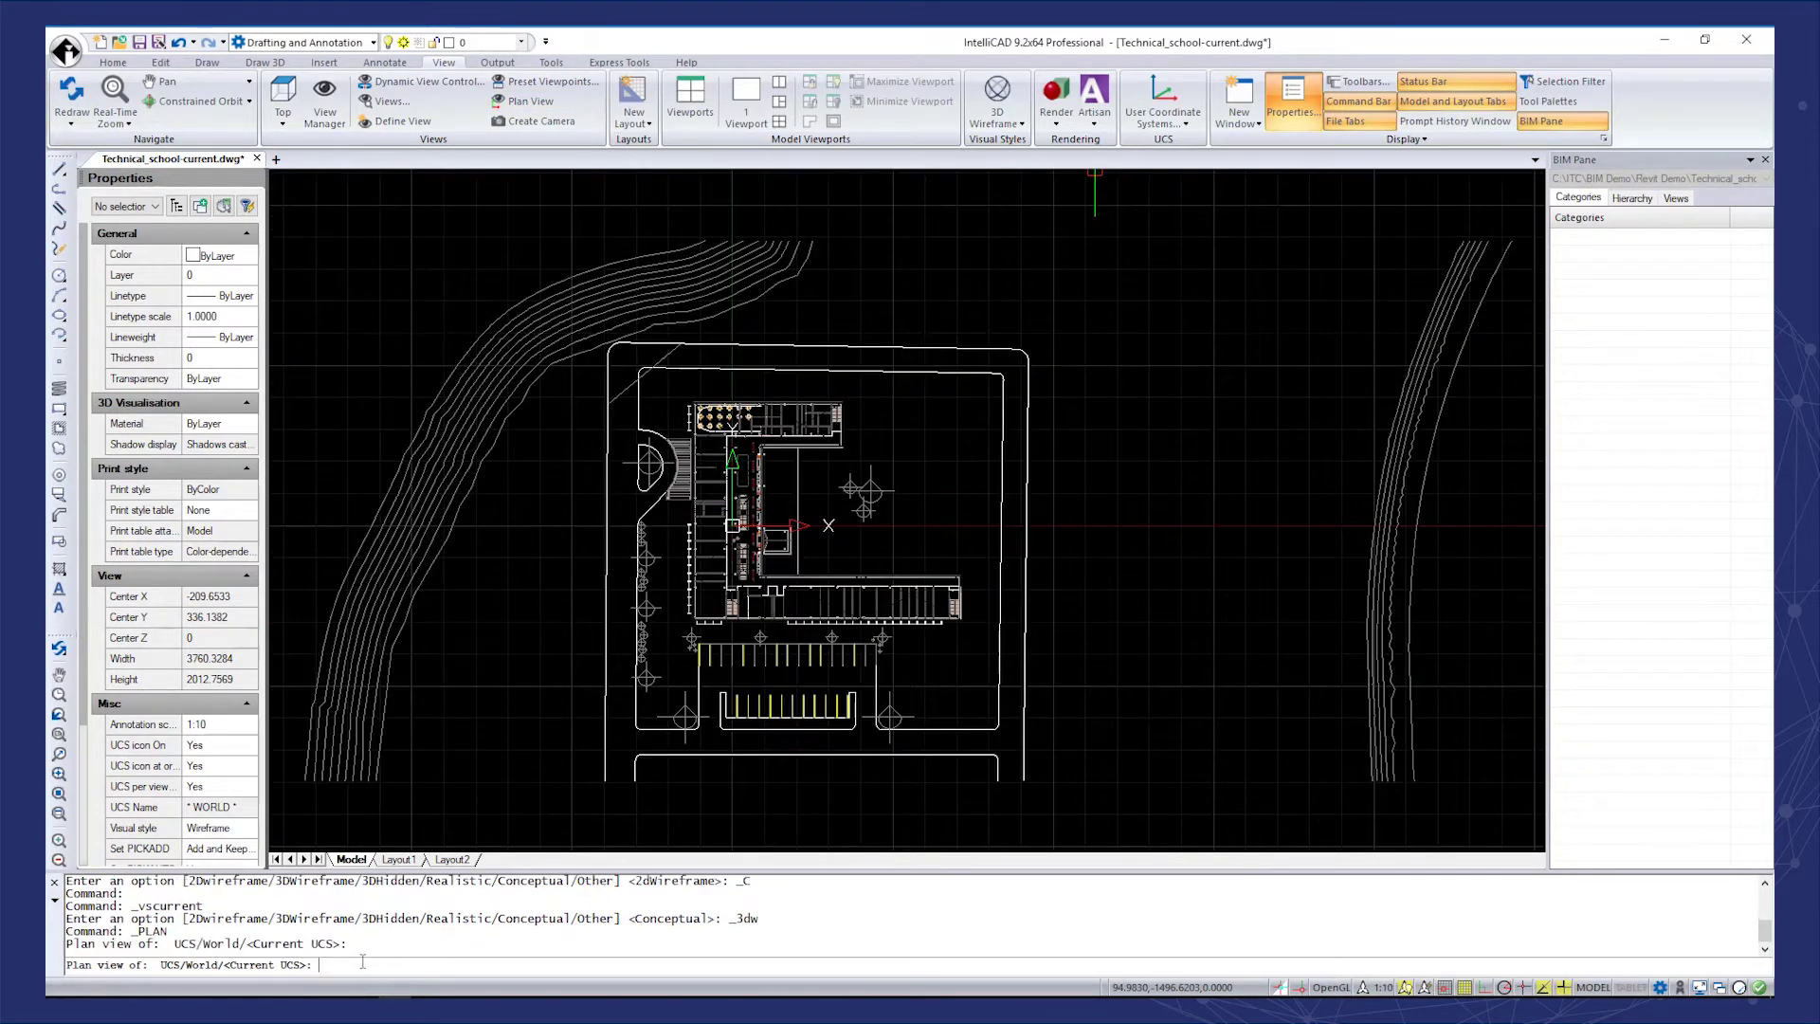
scroll(824, 448, up, 5)
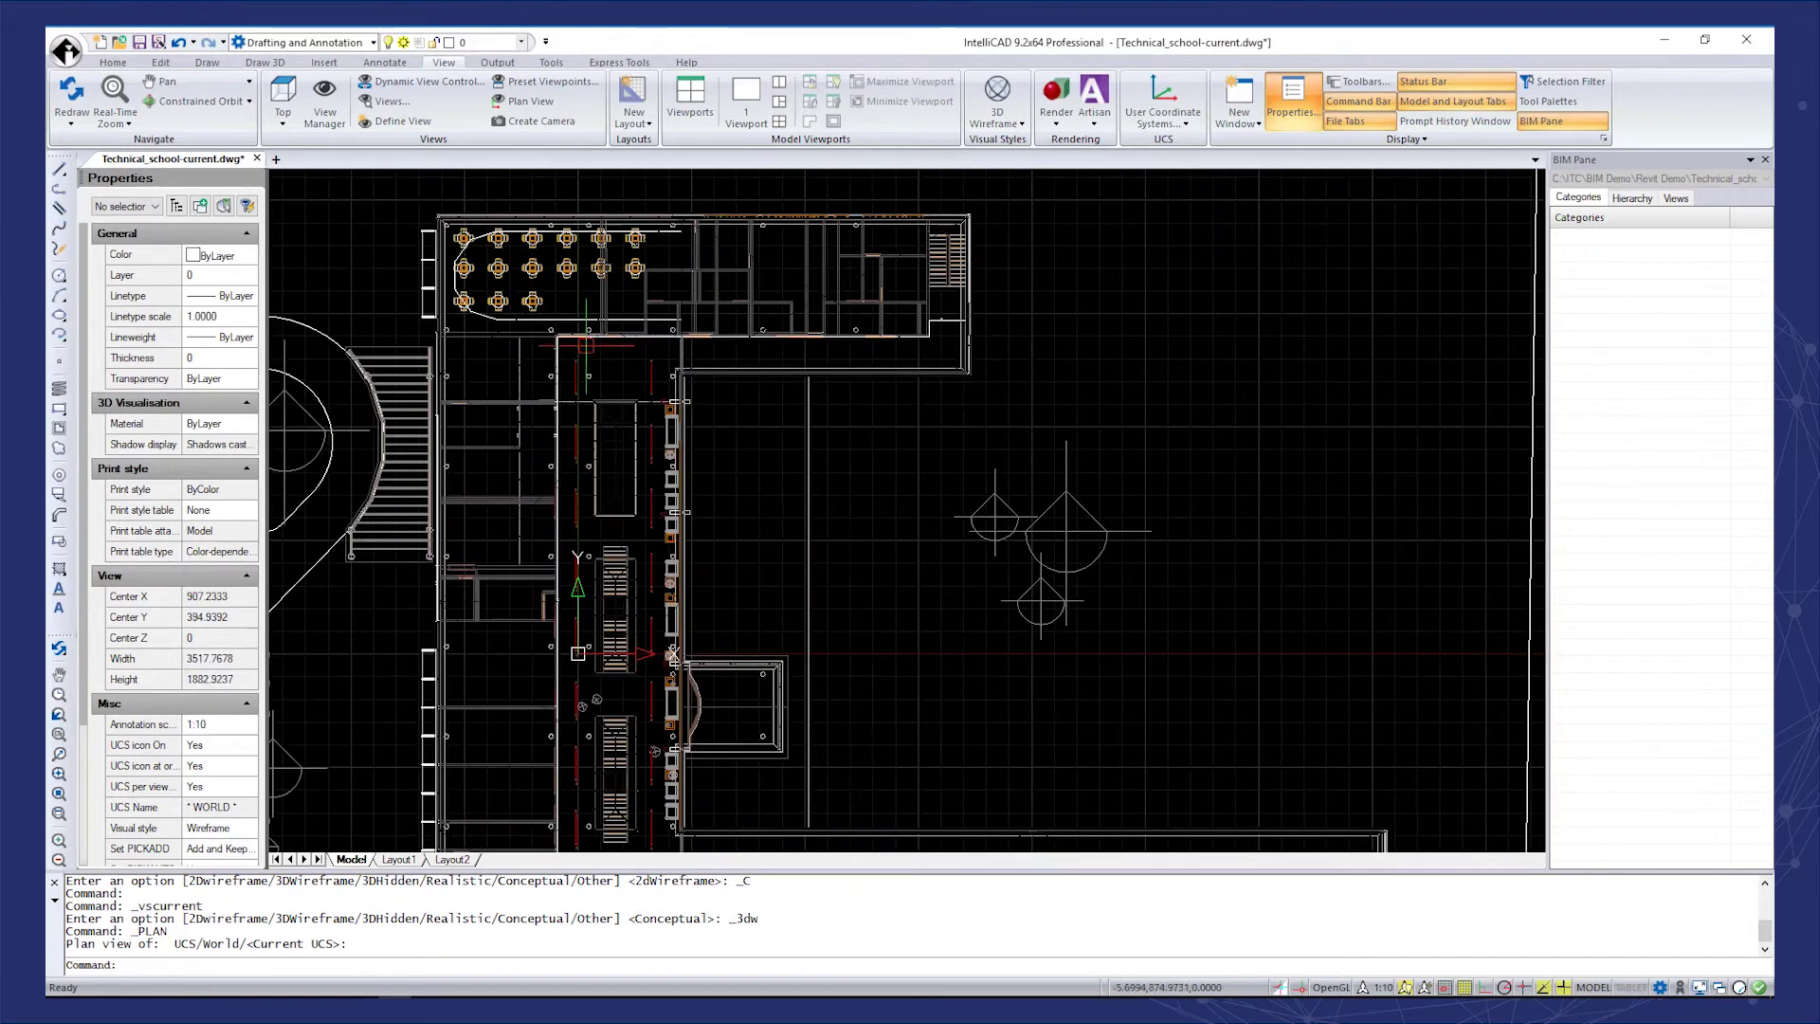
scroll(575, 294, up, 3)
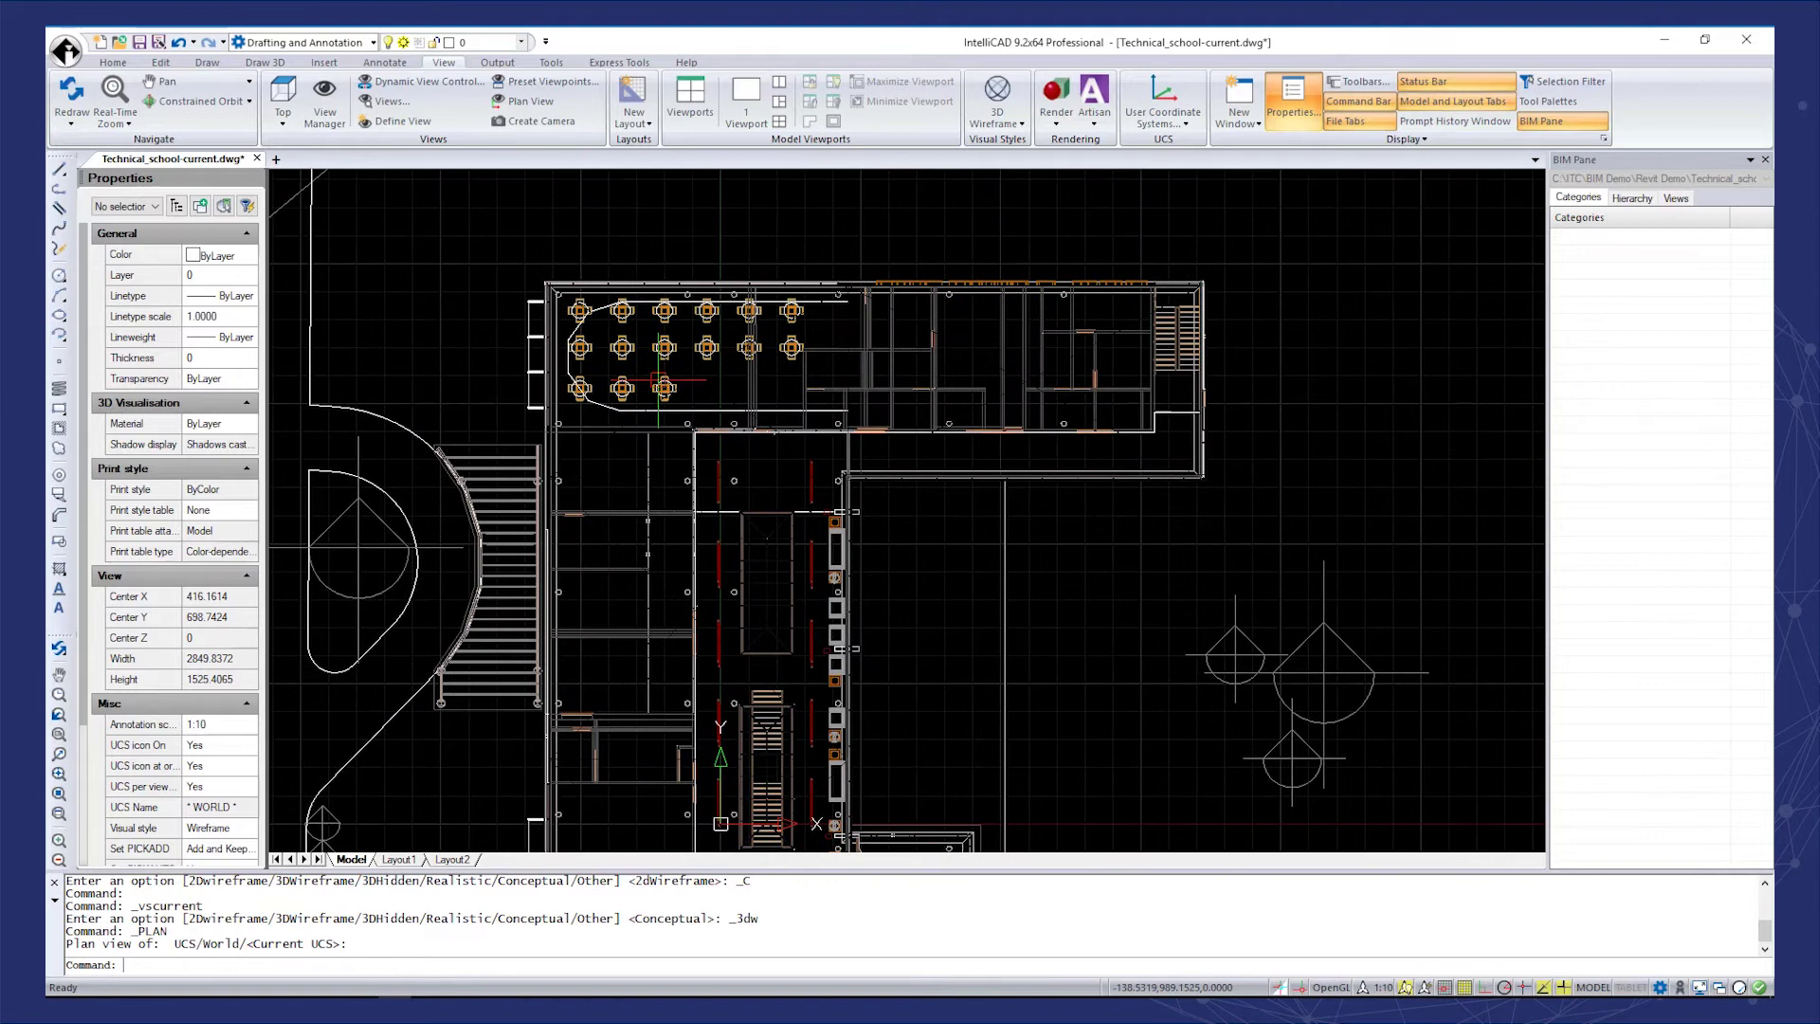
scroll(664, 384, up, 1)
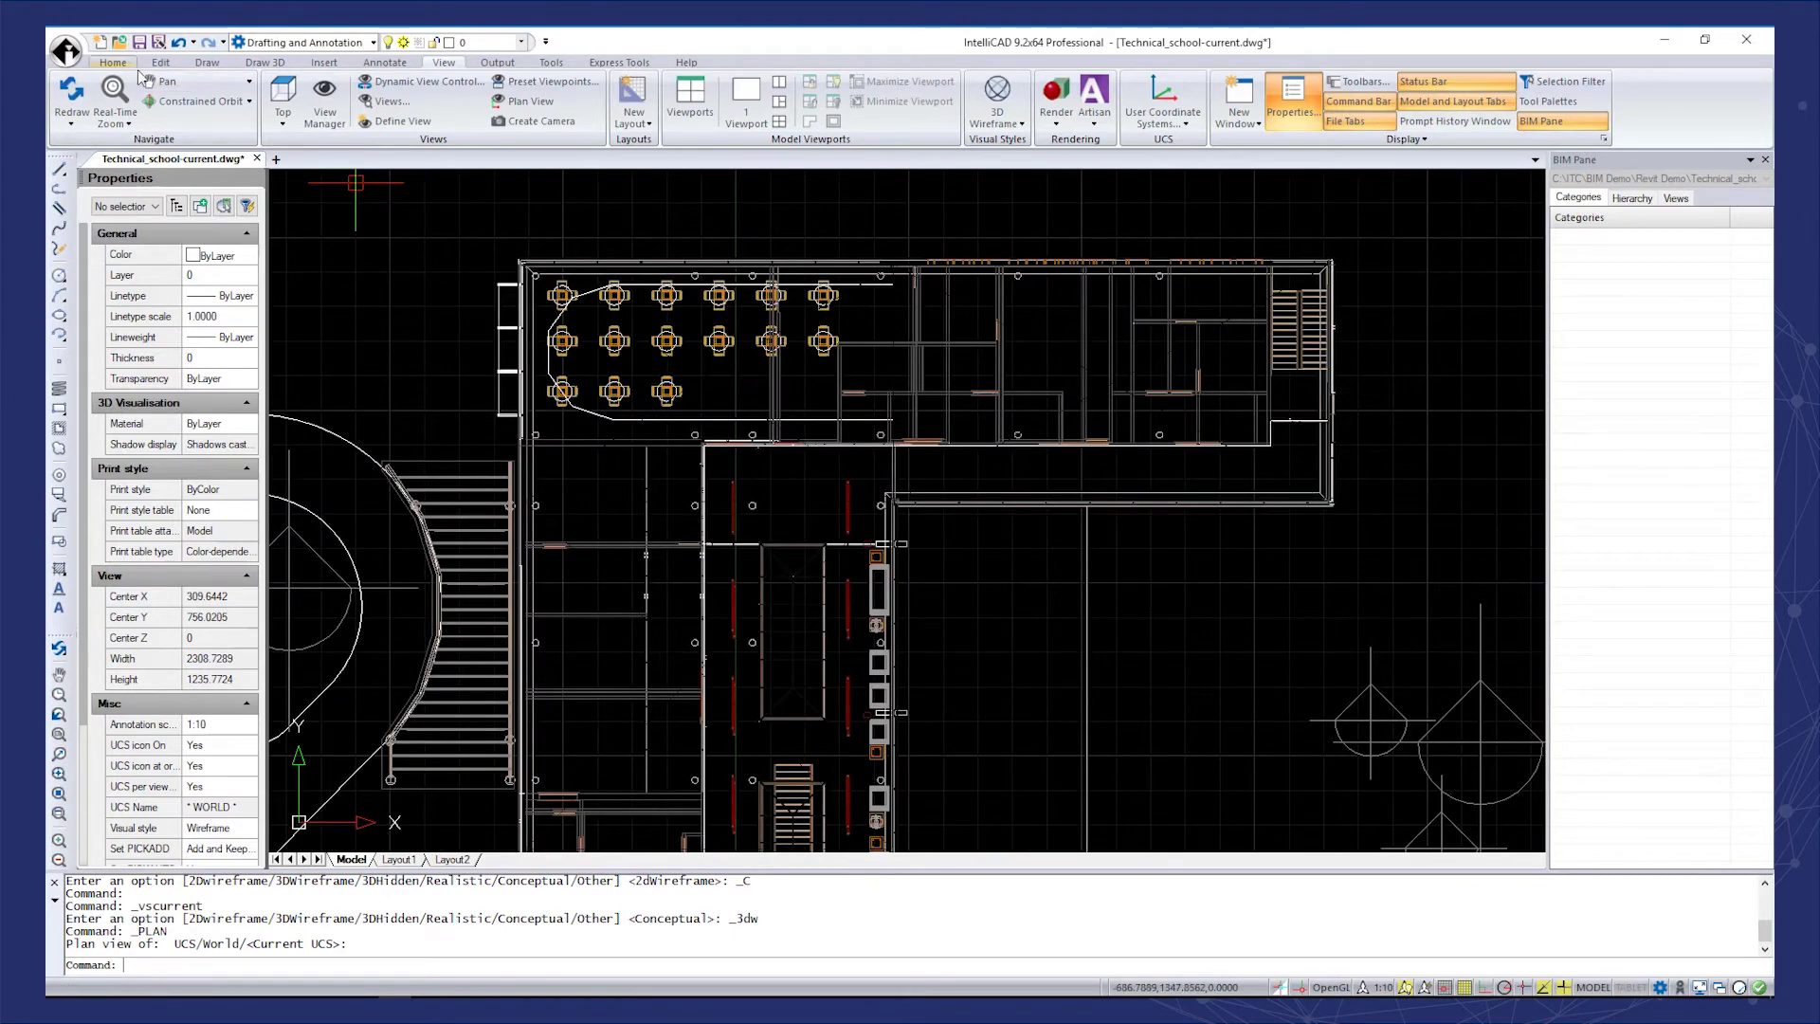
- Bring back the Draw tools and frame the school floor plan slightly left
click(207, 63)
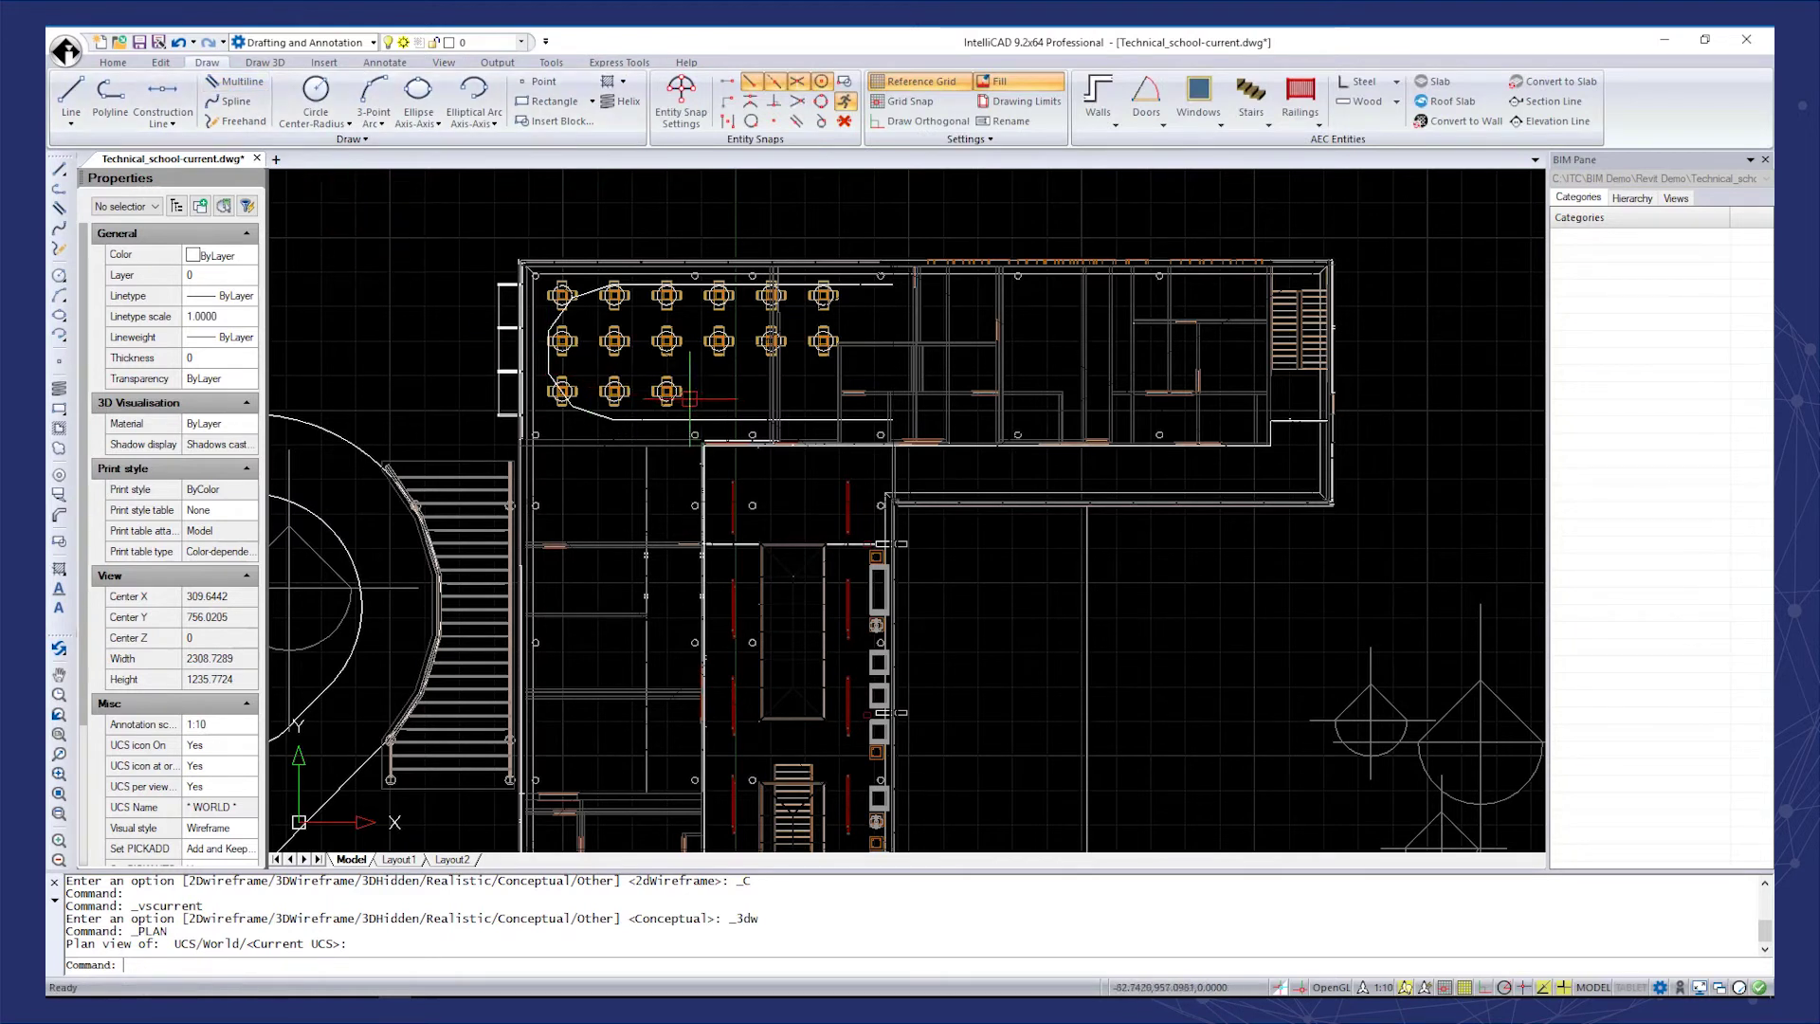
scroll(689, 398, up, 2)
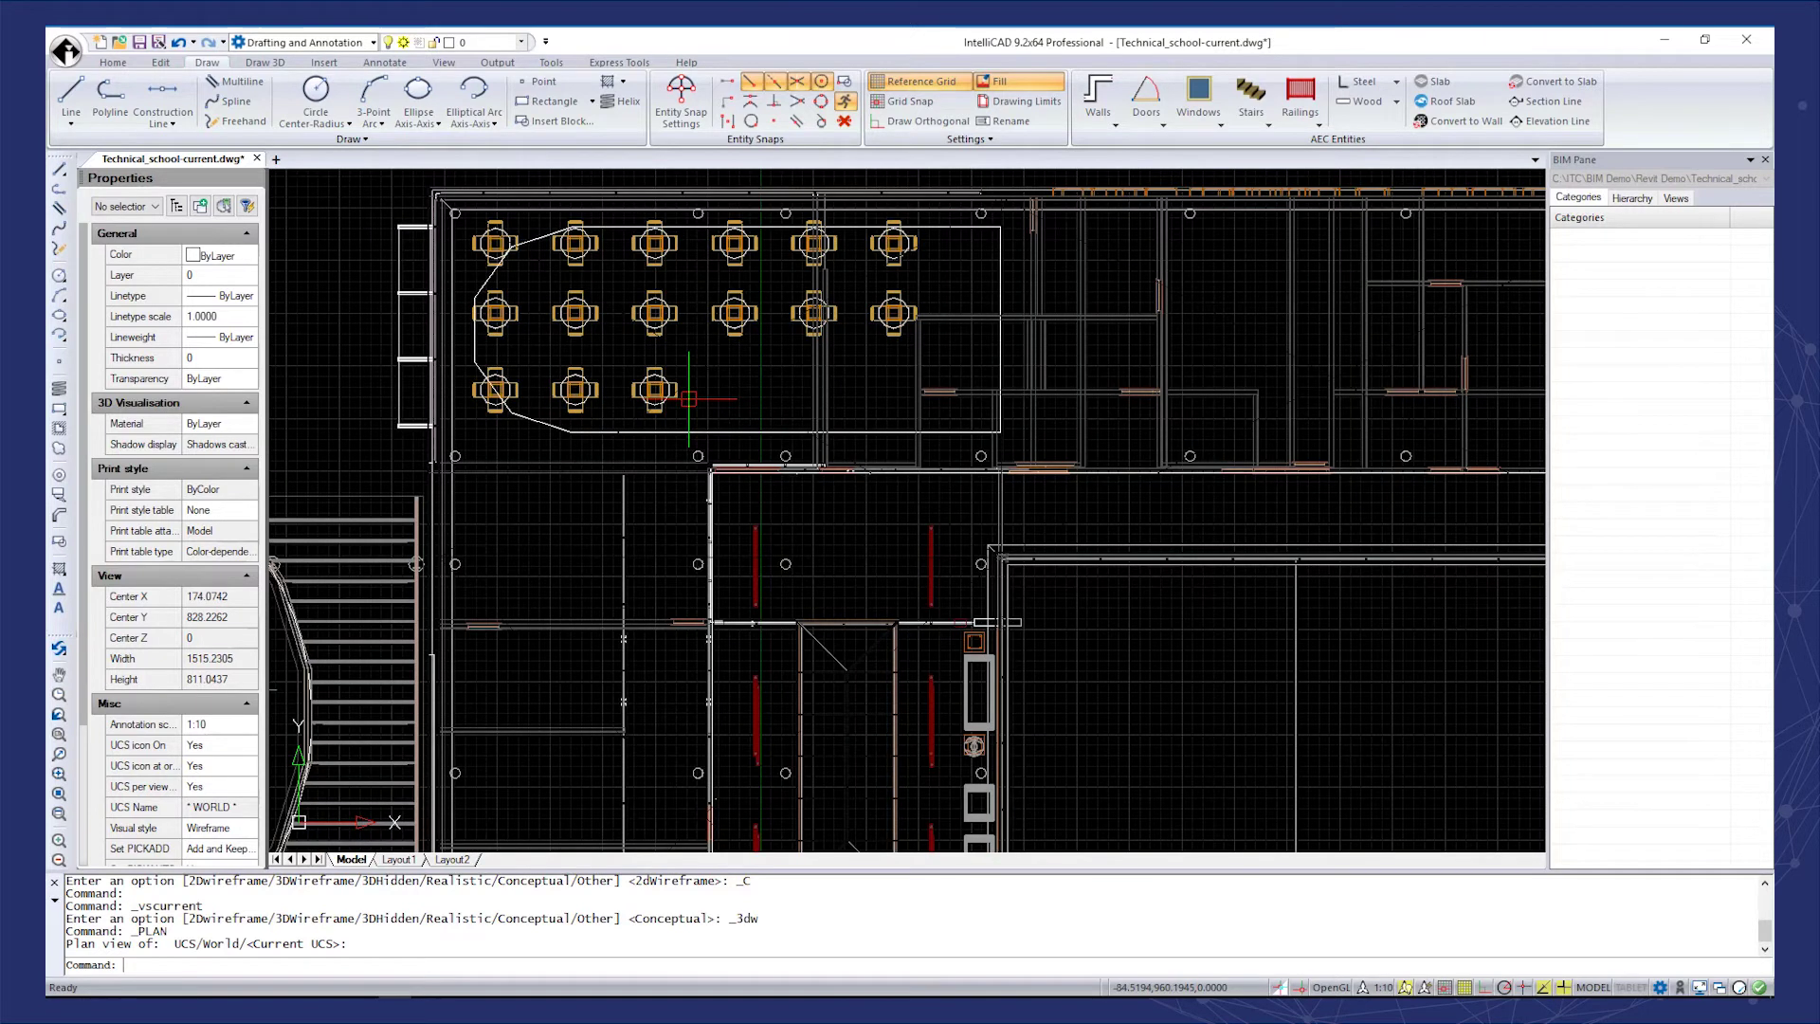
scroll(689, 398, down, 1)
middle_drag(1004, 464, 910, 488)
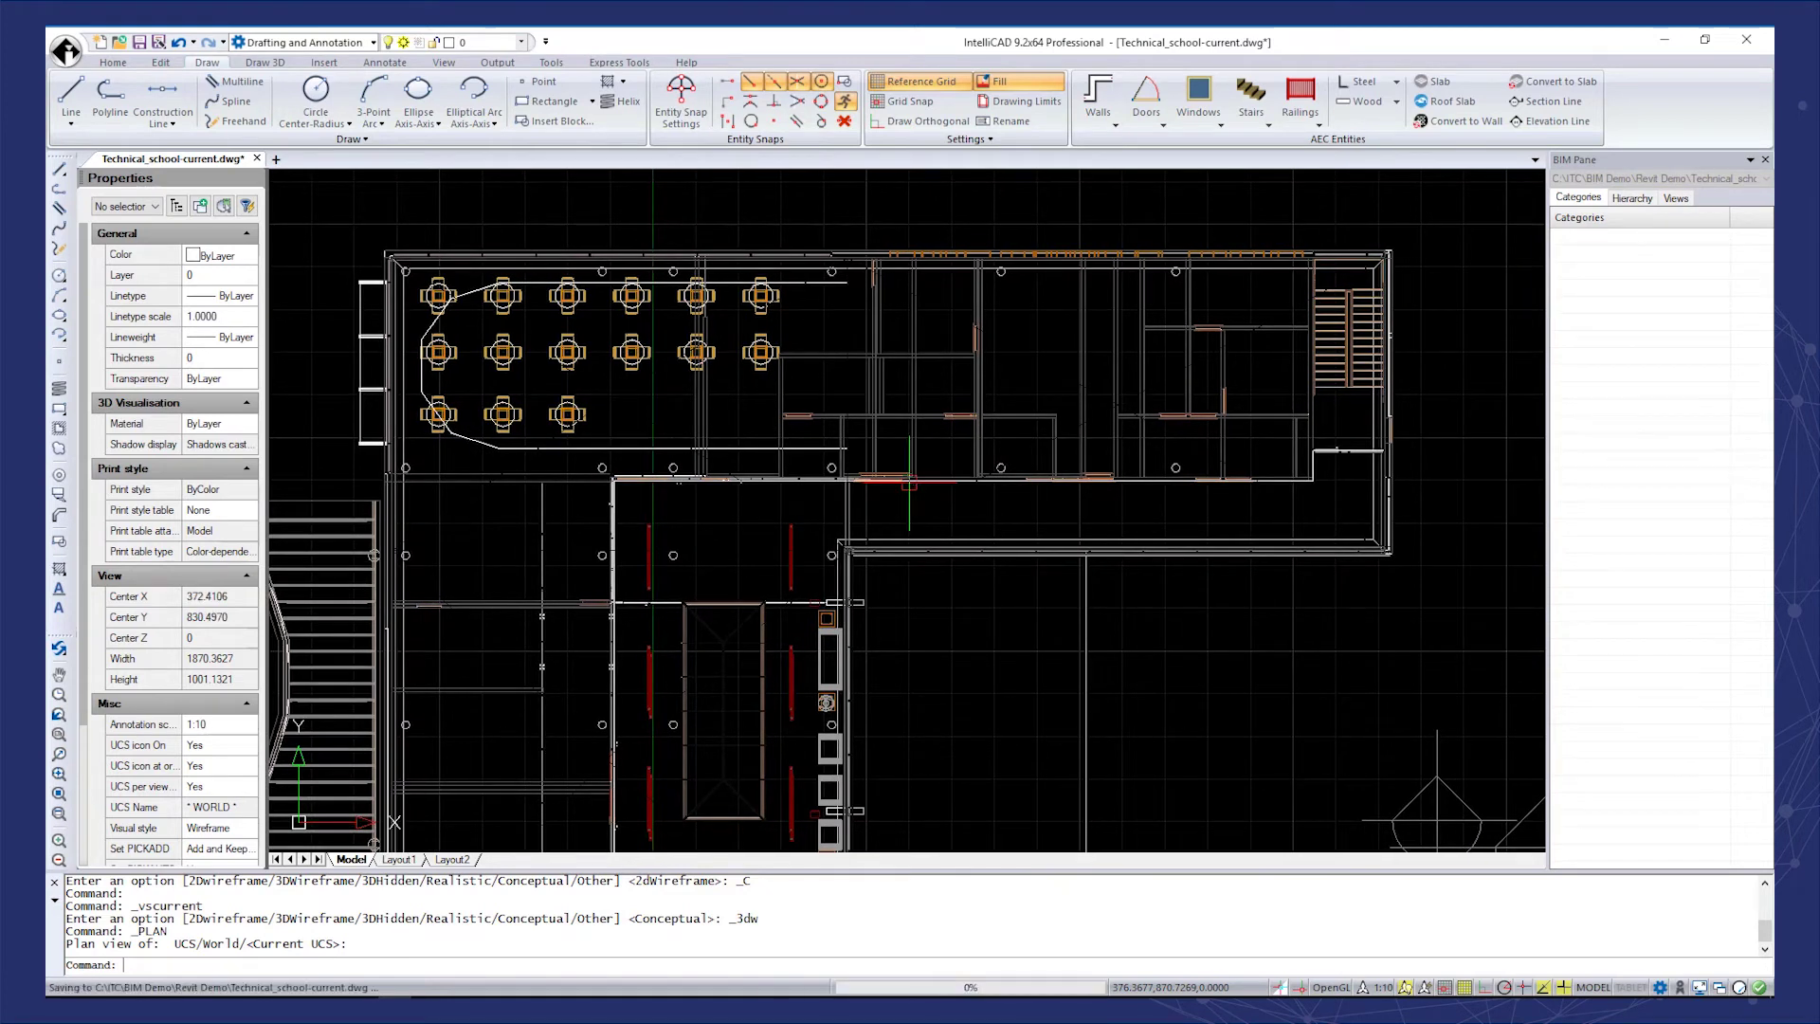
scroll(908, 486, down, 2)
scroll(908, 485, up, 1)
scroll(910, 485, up, 1)
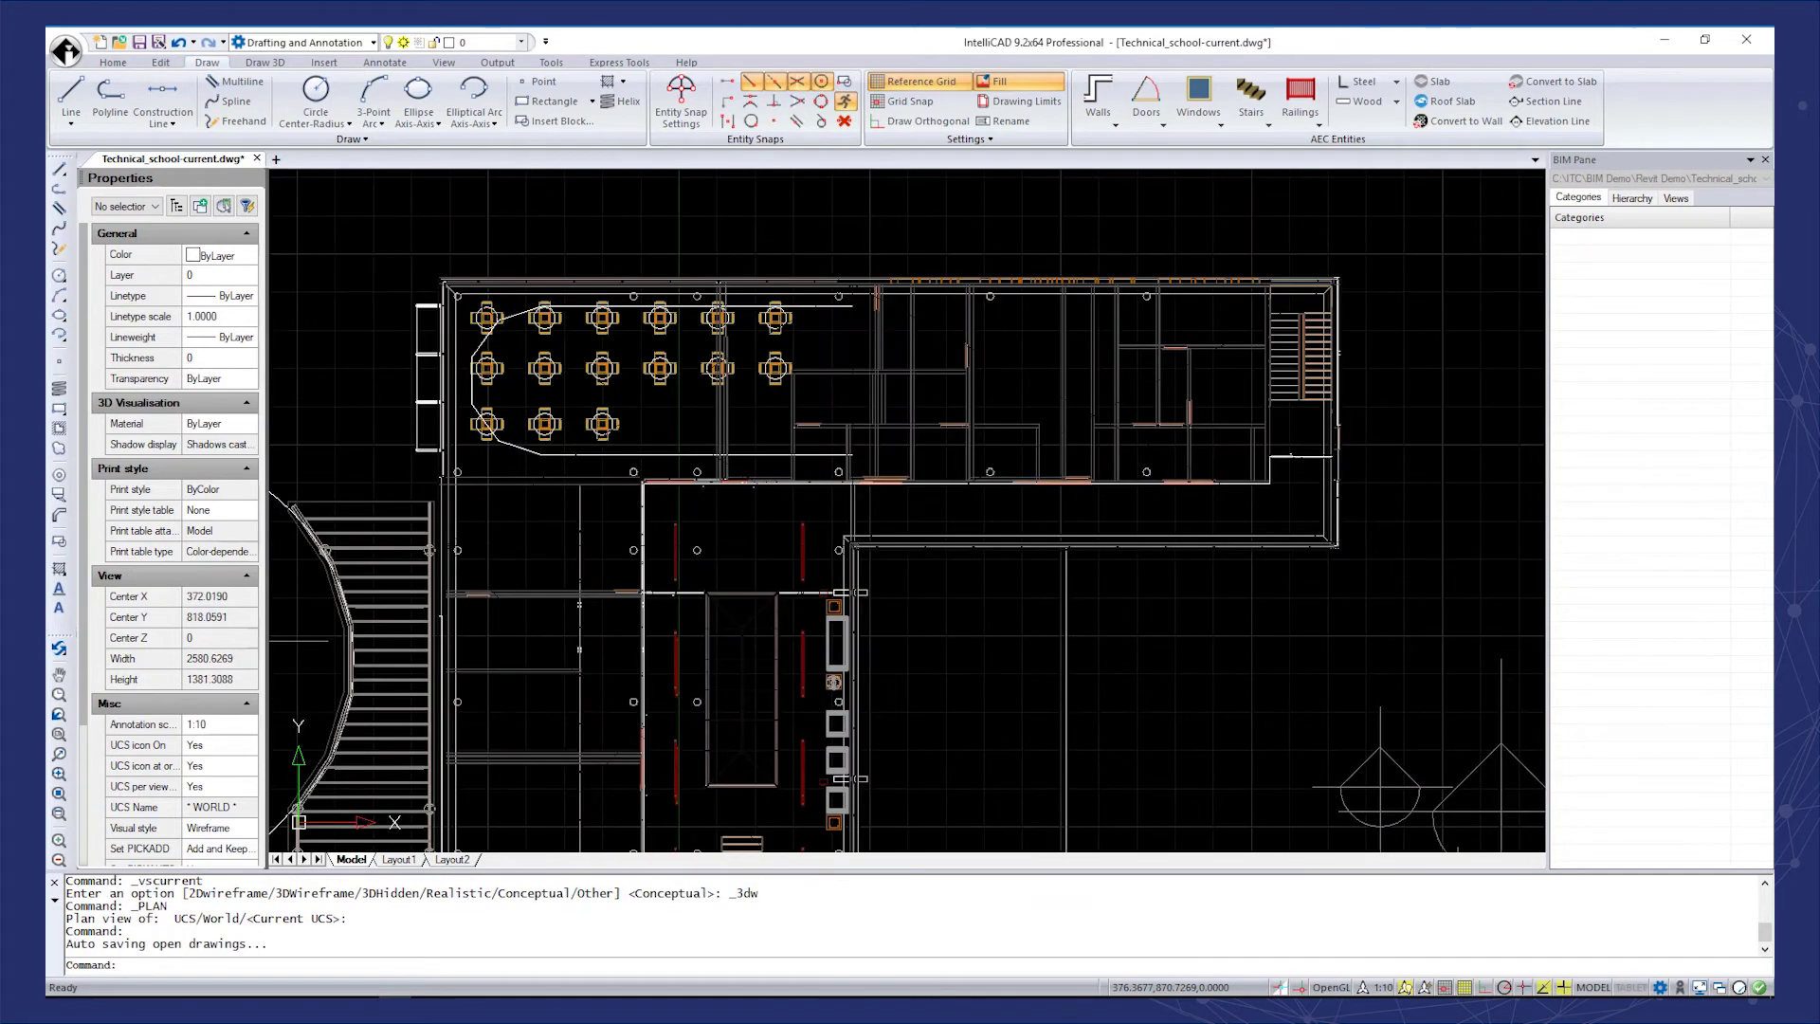
- Draw a horizontal section line across the upper wing with an XX bubble at its left end
click(1585, 106)
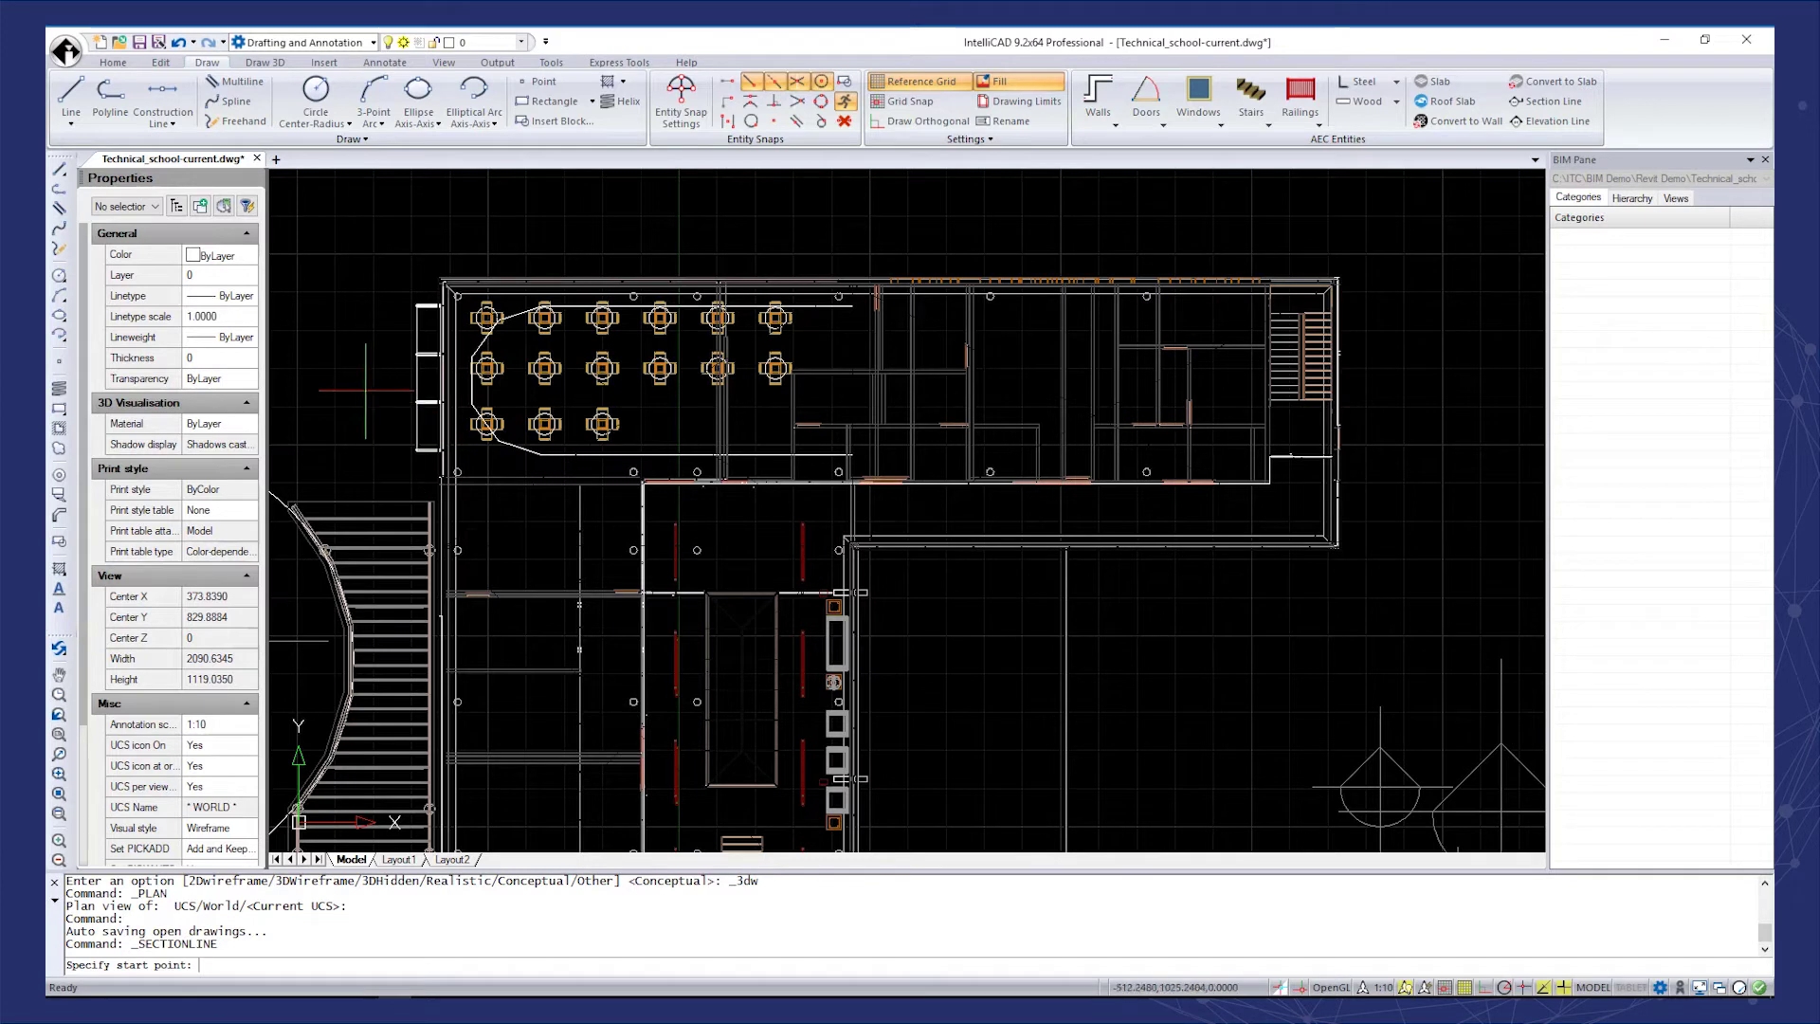
click(363, 392)
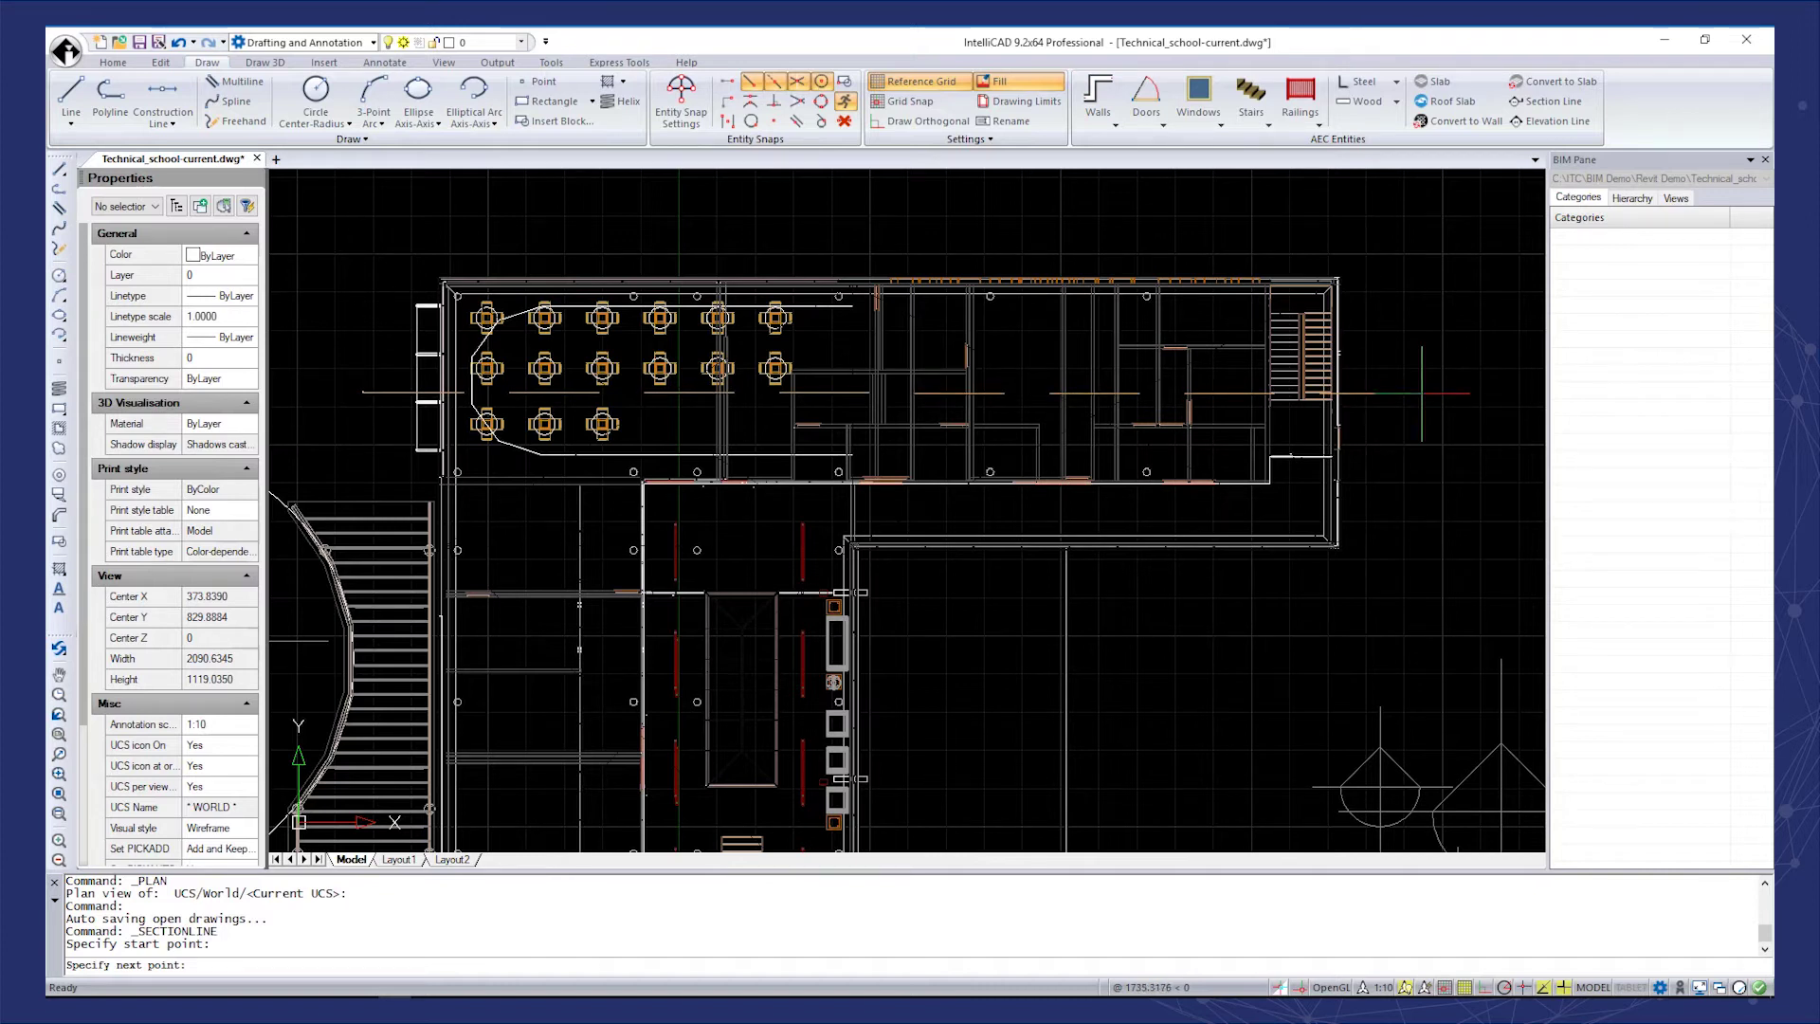
click(1422, 392)
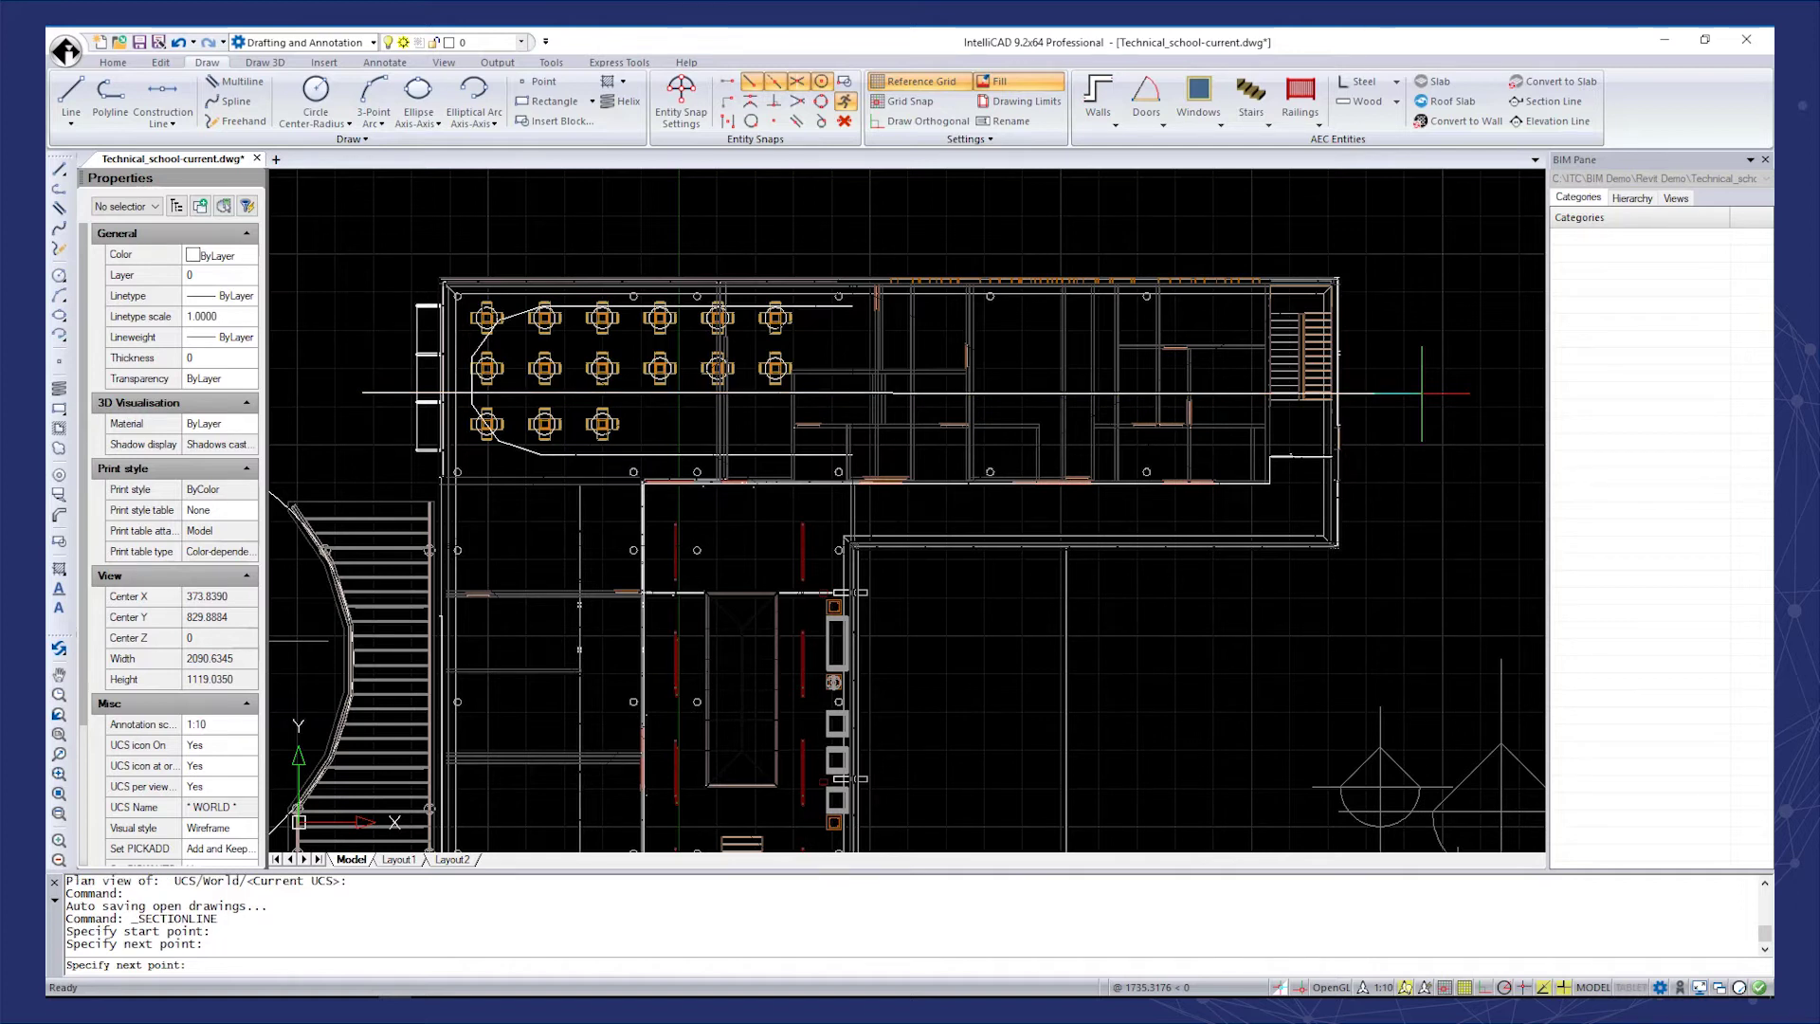
key(Return)
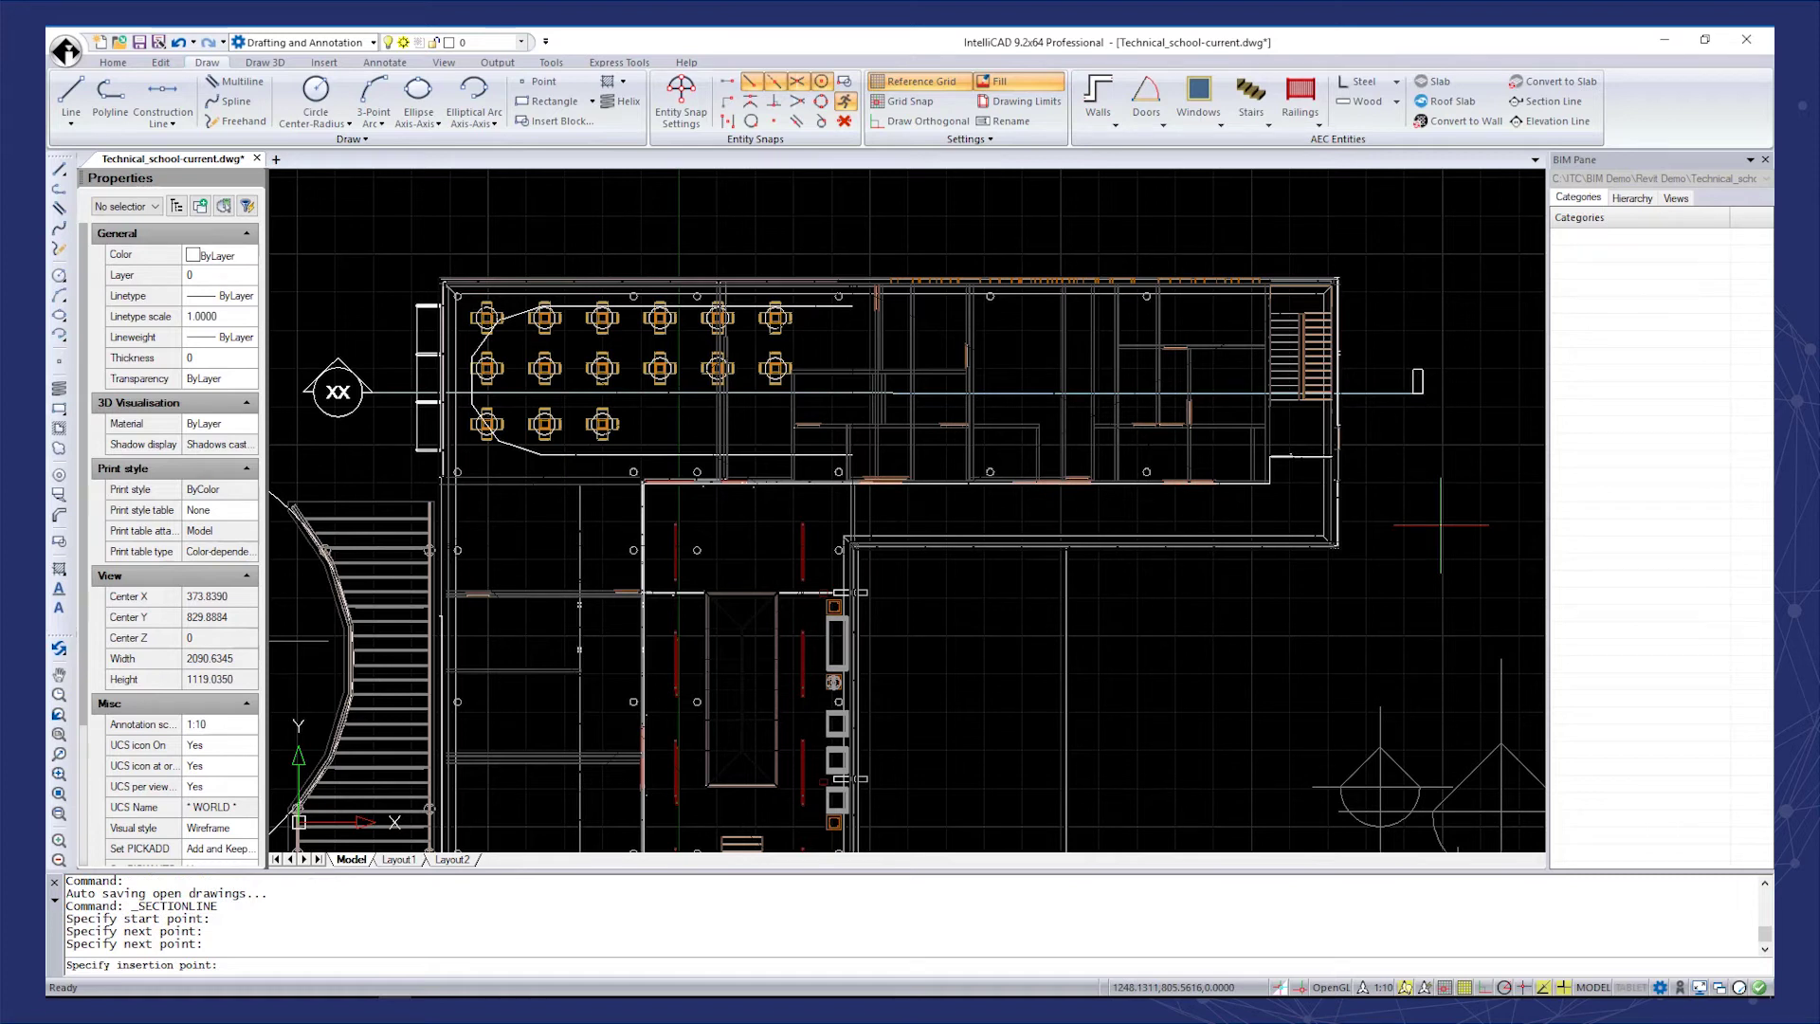
scroll(1297, 596, down, 2)
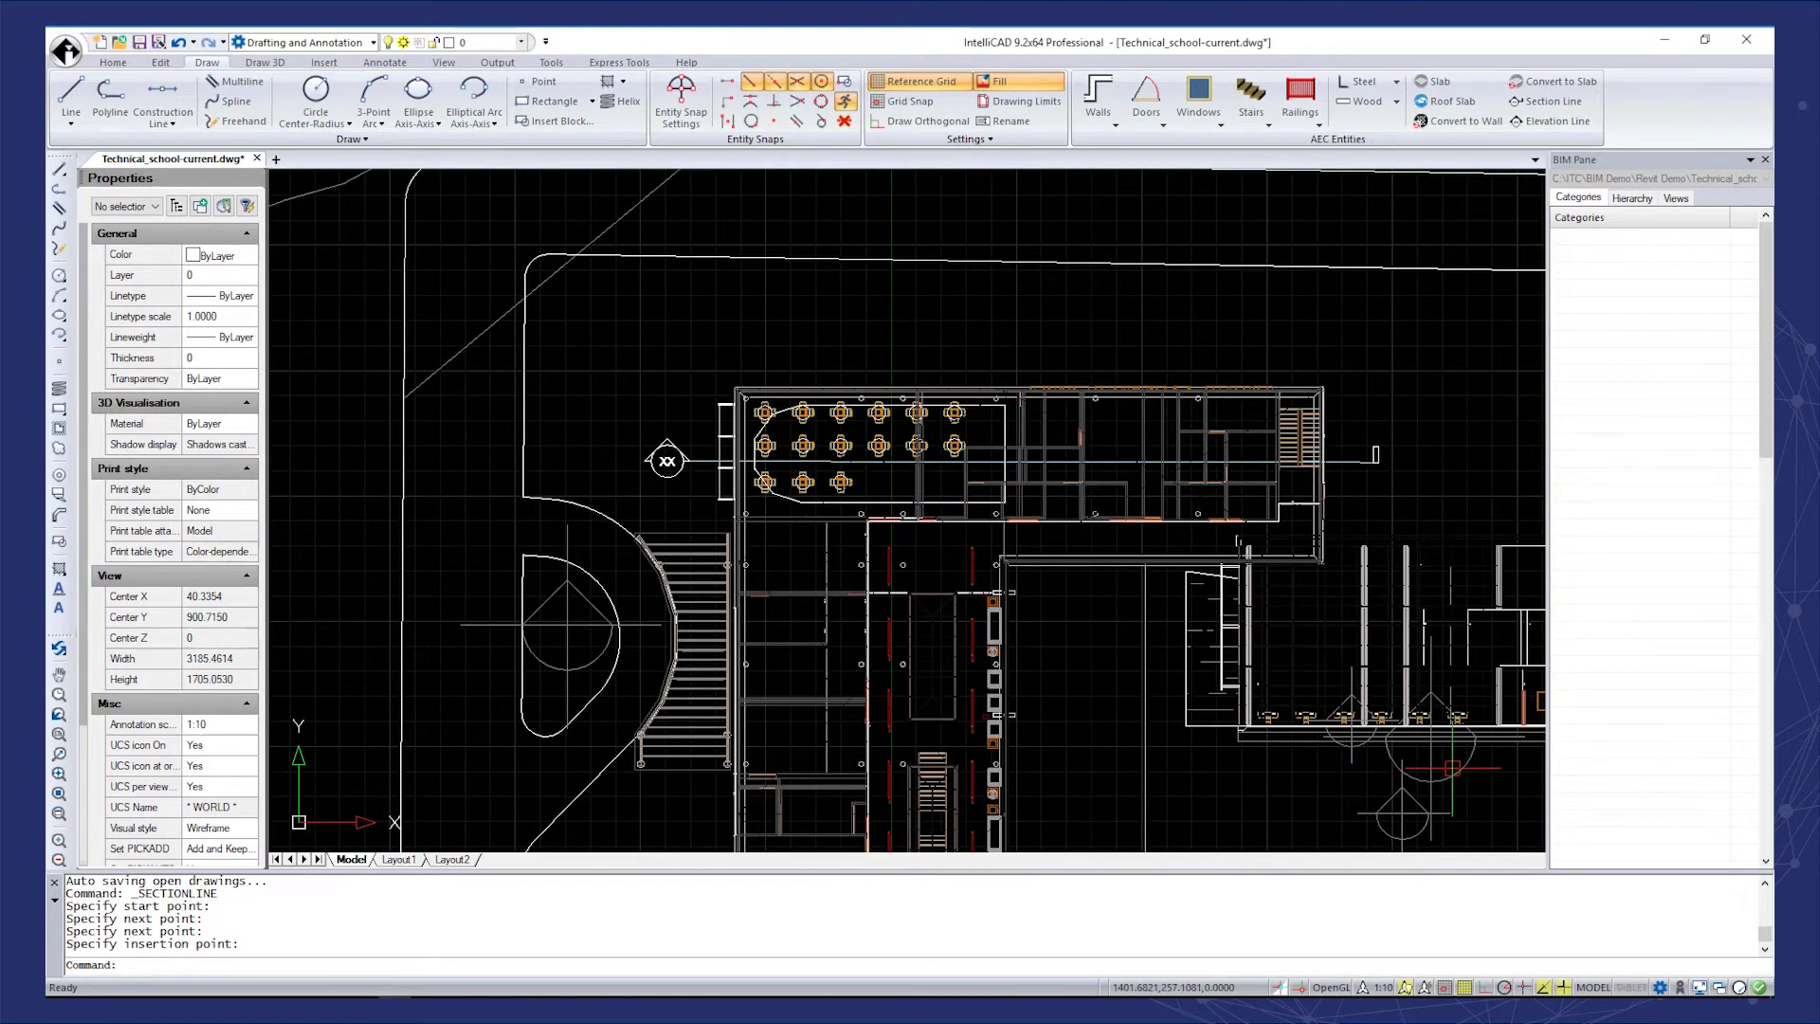
- Select the Revit underlay and inspect the section elevation's stairs, windows and left-wing columns
click(1268, 726)
scroll(1268, 726, up, 2)
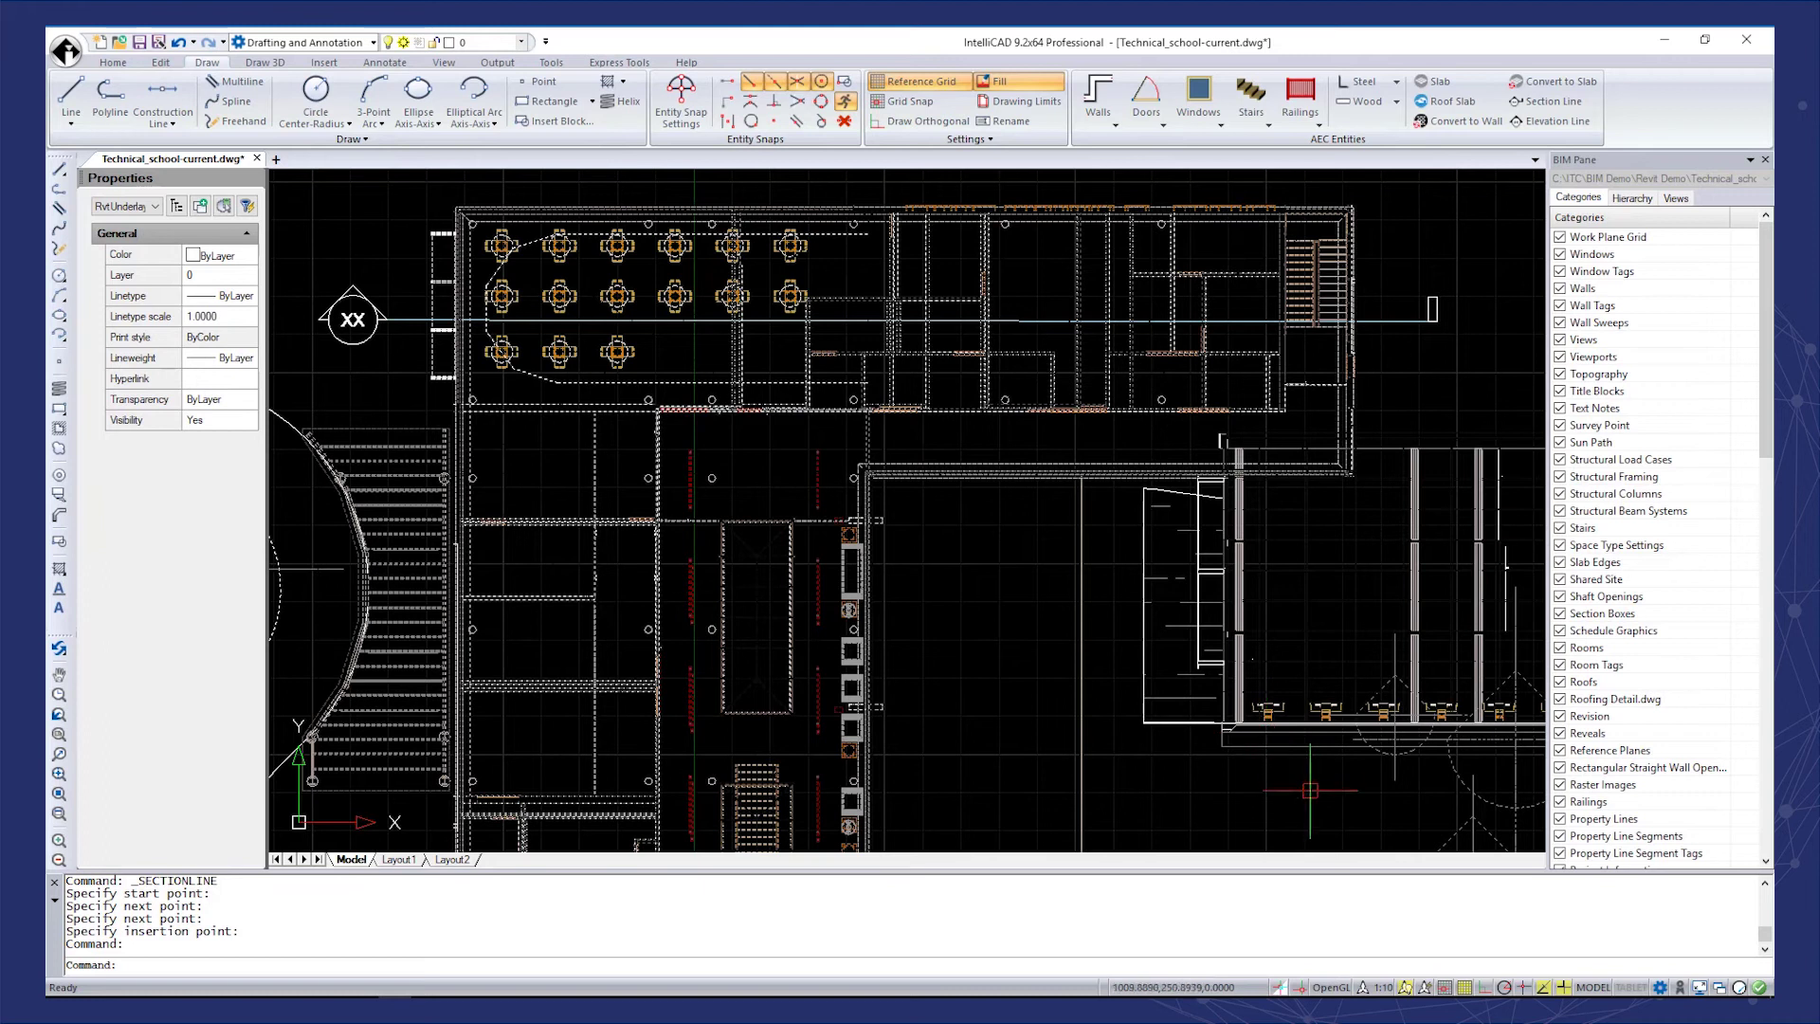
scroll(1310, 791, up, 1)
mouse_move(1310, 790)
middle_down()
mouse_move(1226, 759)
mouse_move(581, 739)
middle_up()
scroll(936, 775, down, 2)
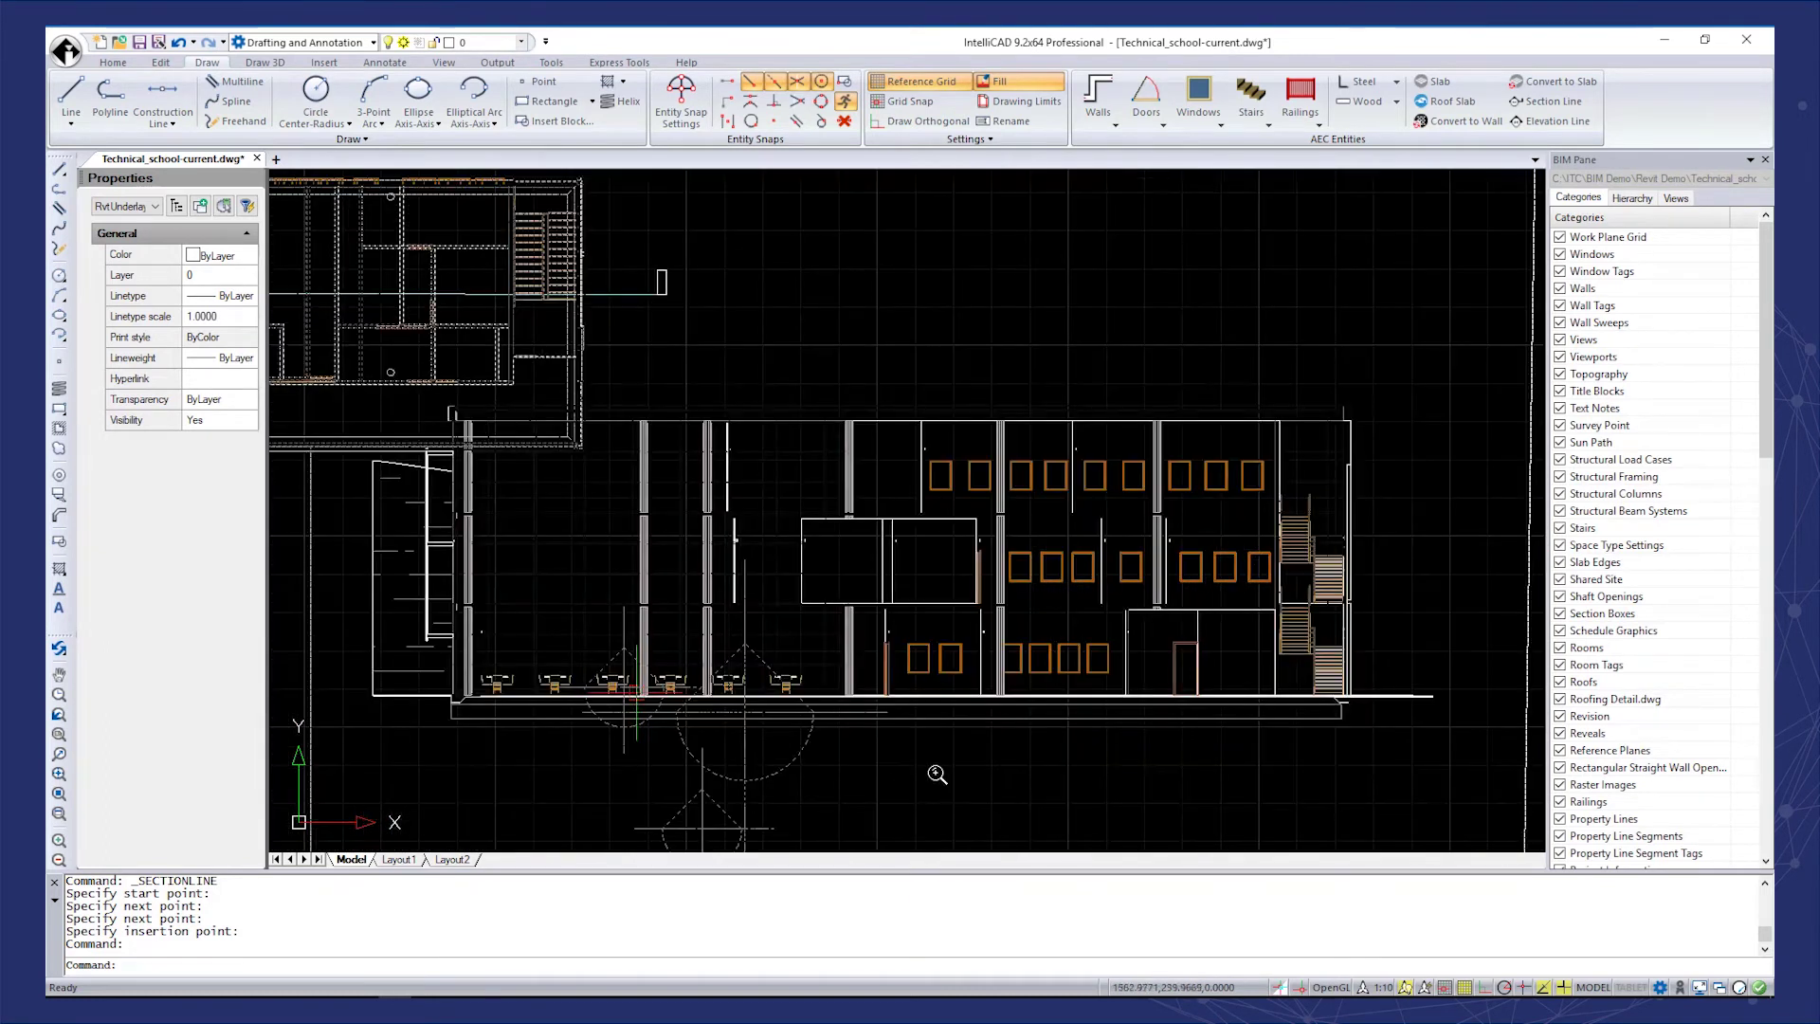
scroll(595, 702, up, 2)
middle_drag(1431, 745, 617, 770)
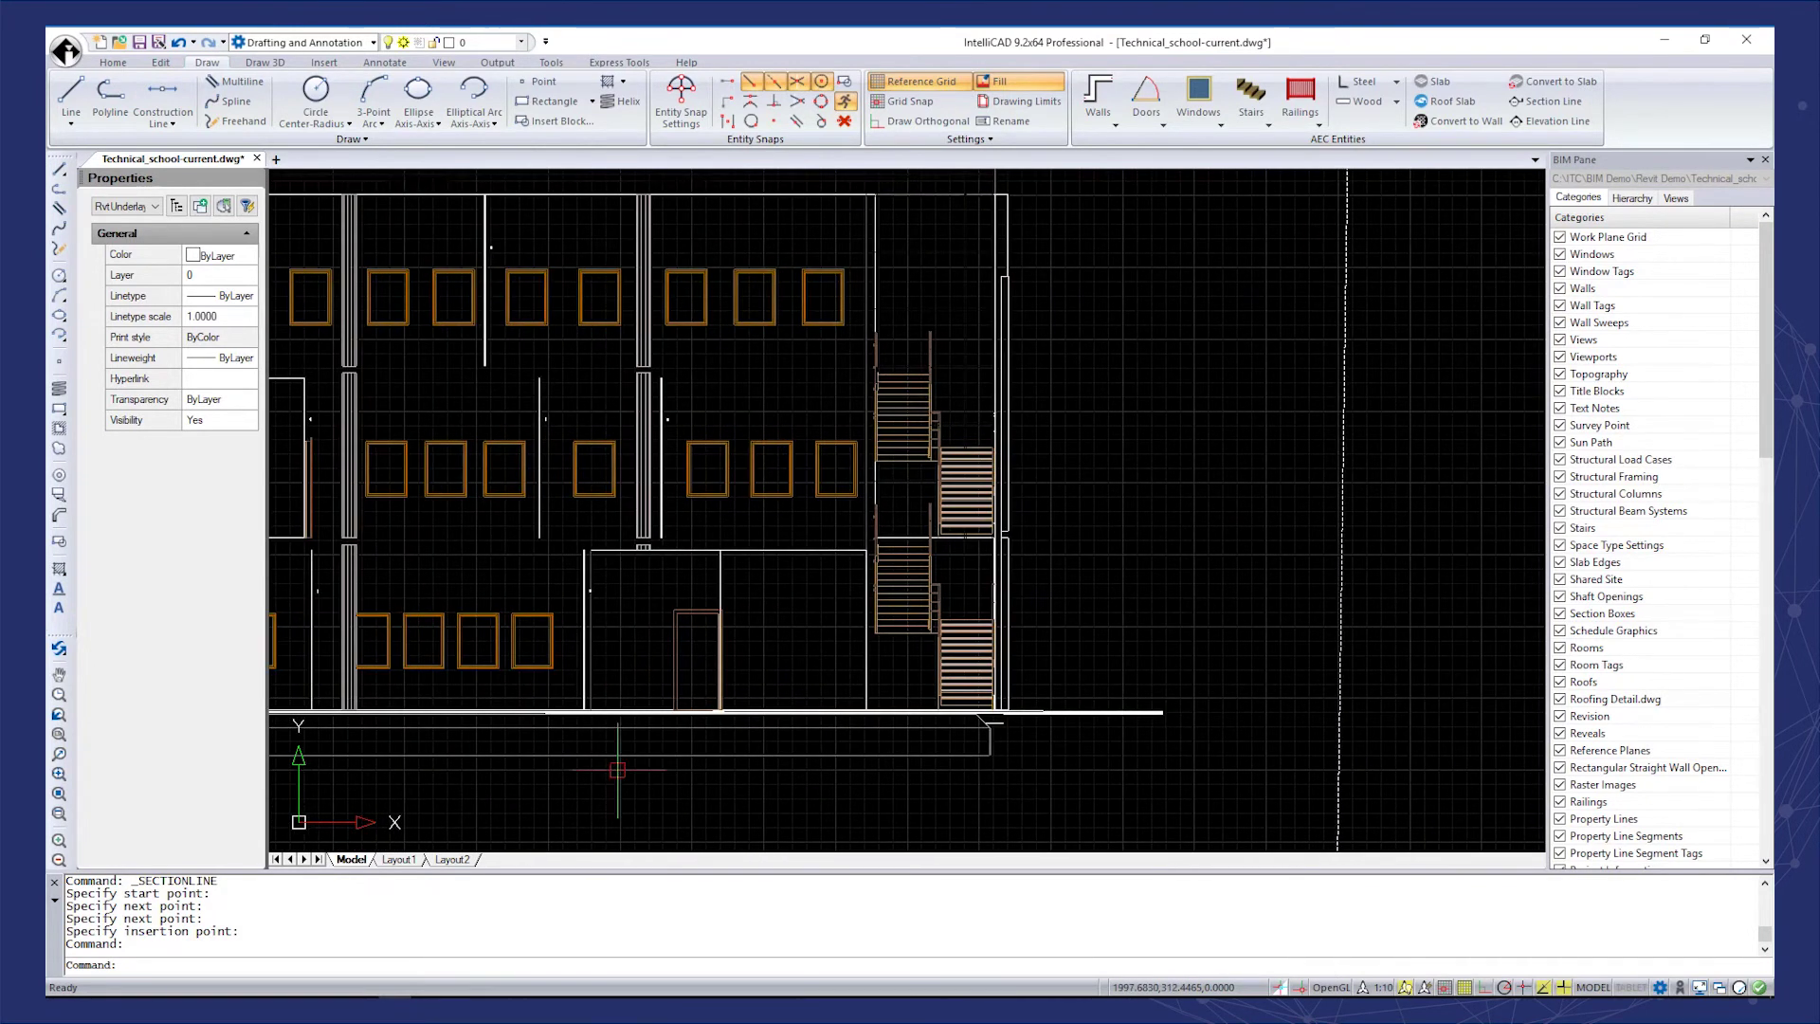
scroll(1002, 651, down, 3)
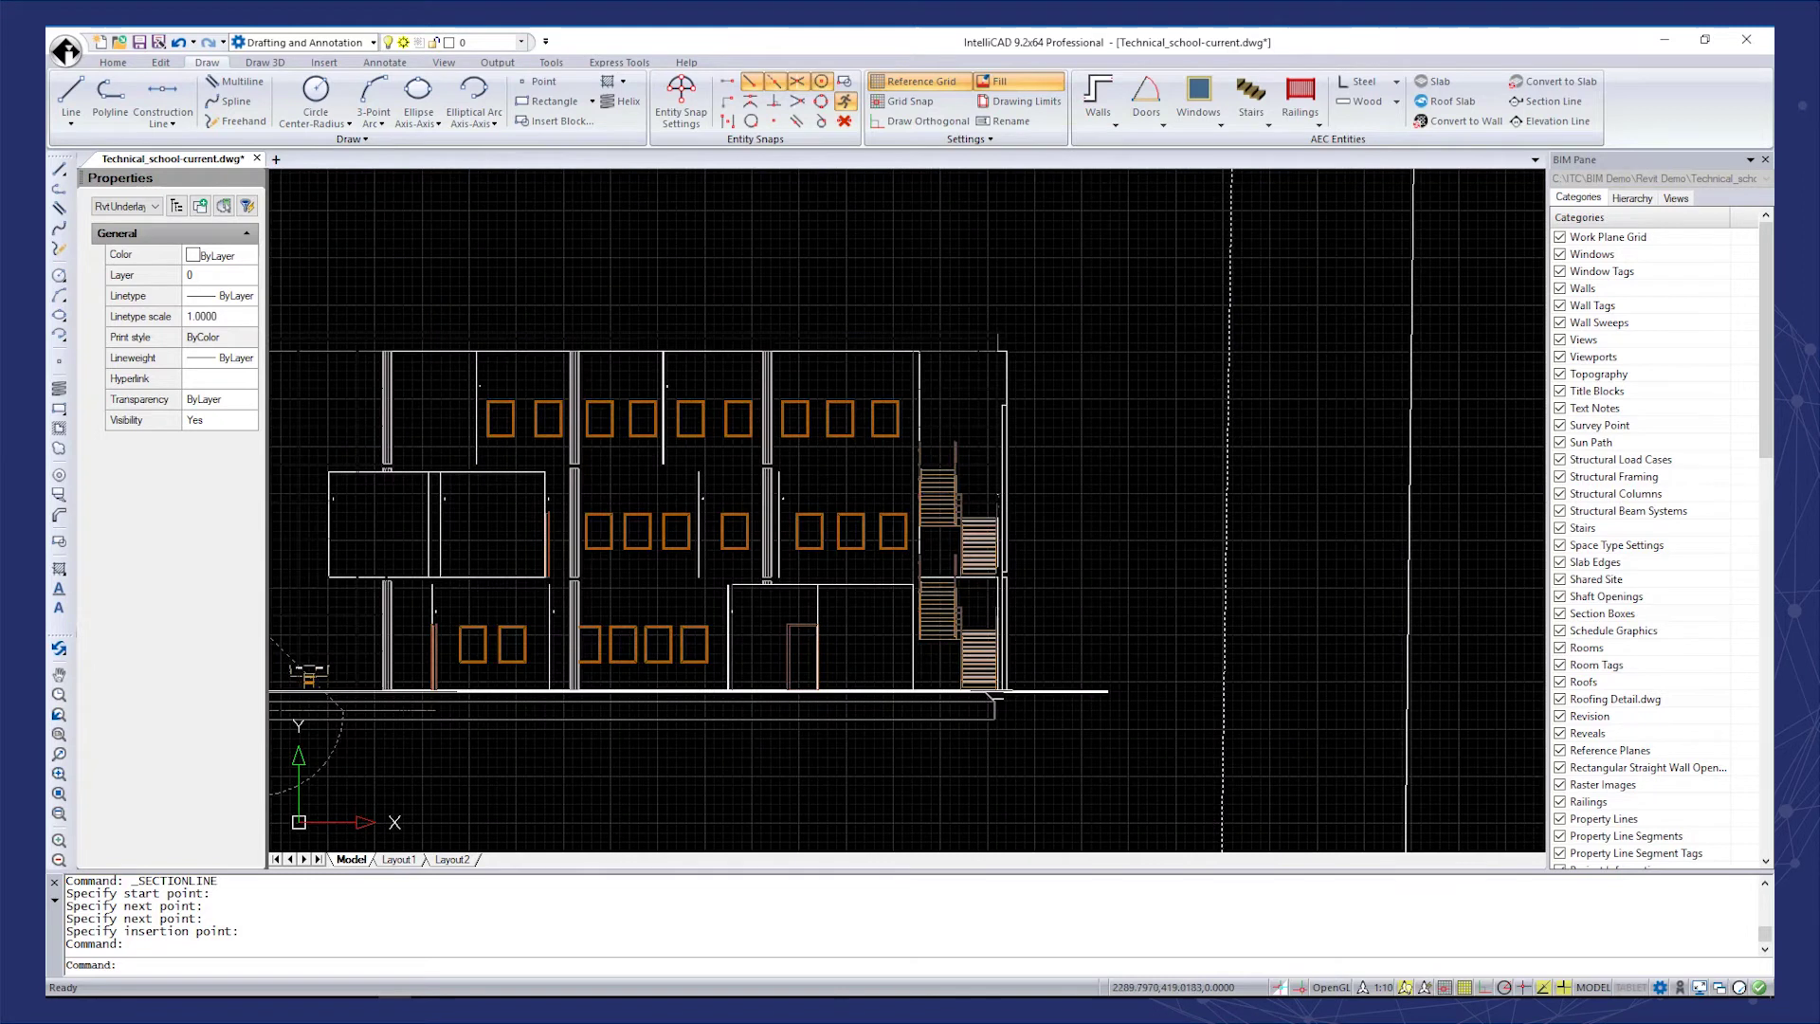
middle_drag(721, 722, 1186, 751)
scroll(1178, 755, up, 1)
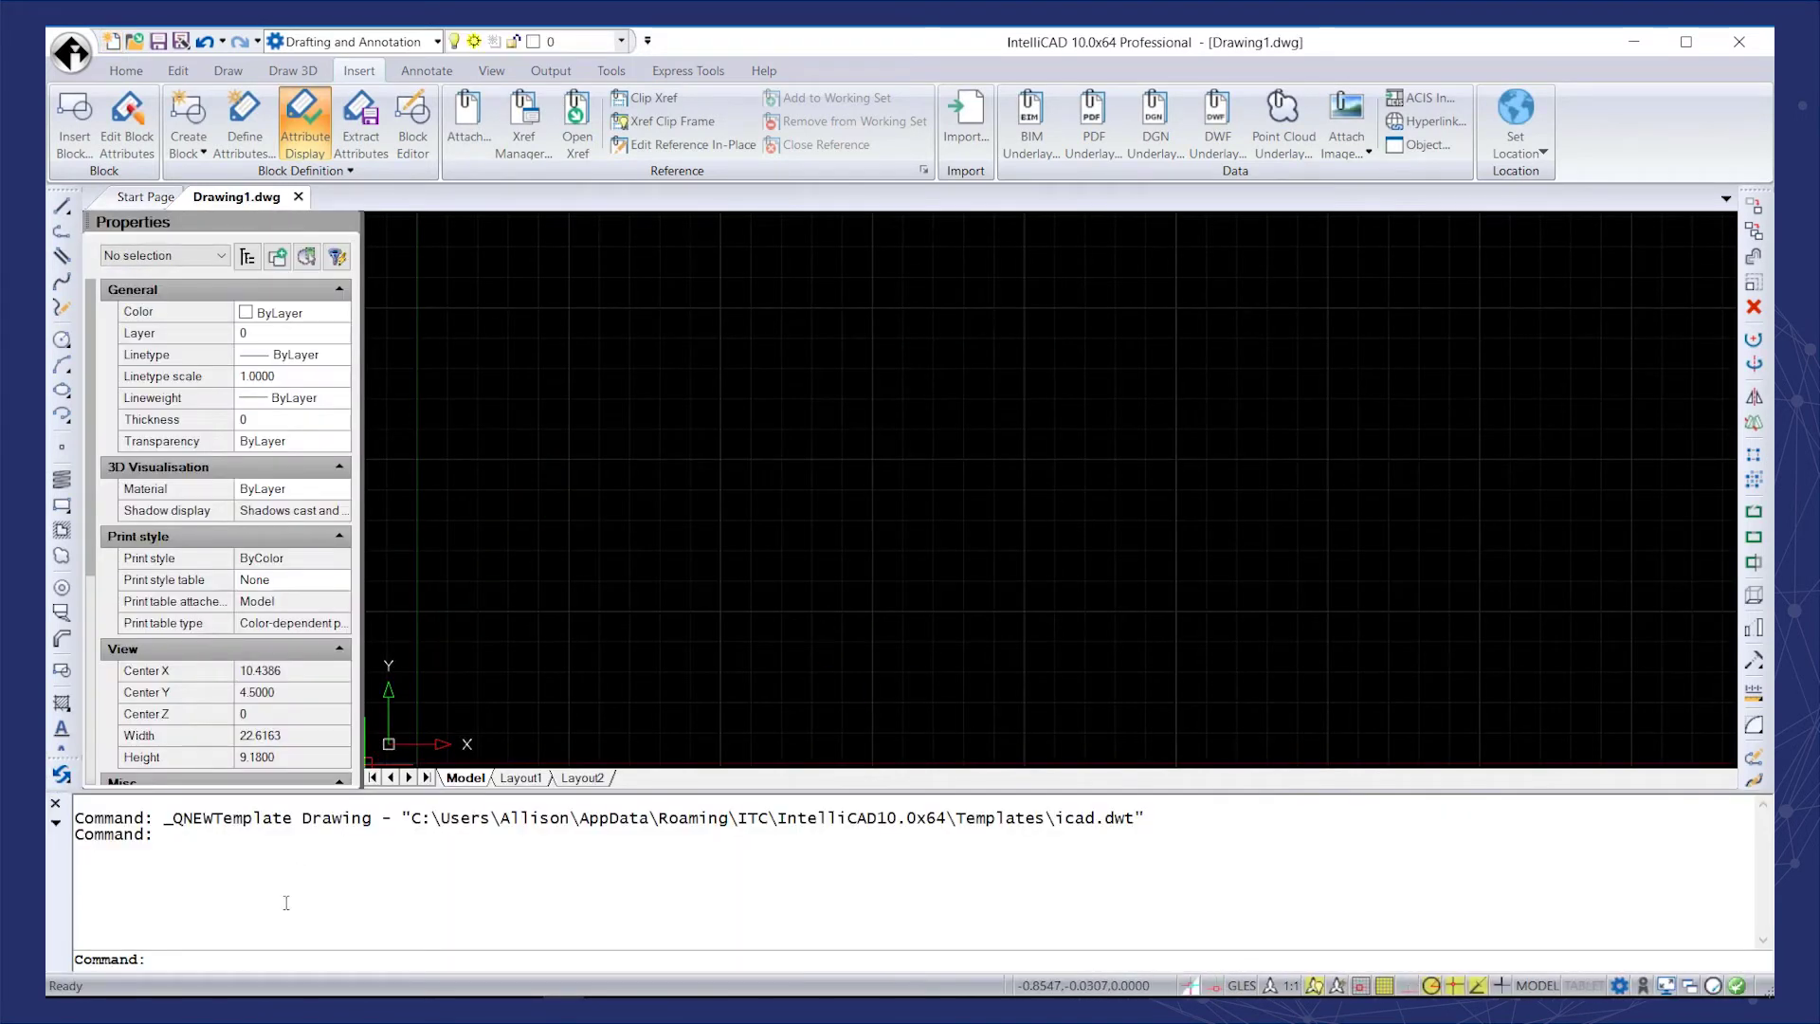
- Import AC20-Institute-Var-2.ifc from Revit Demo with IFCODAIMPORT at the default scale
text(IFCODAIMPORT)
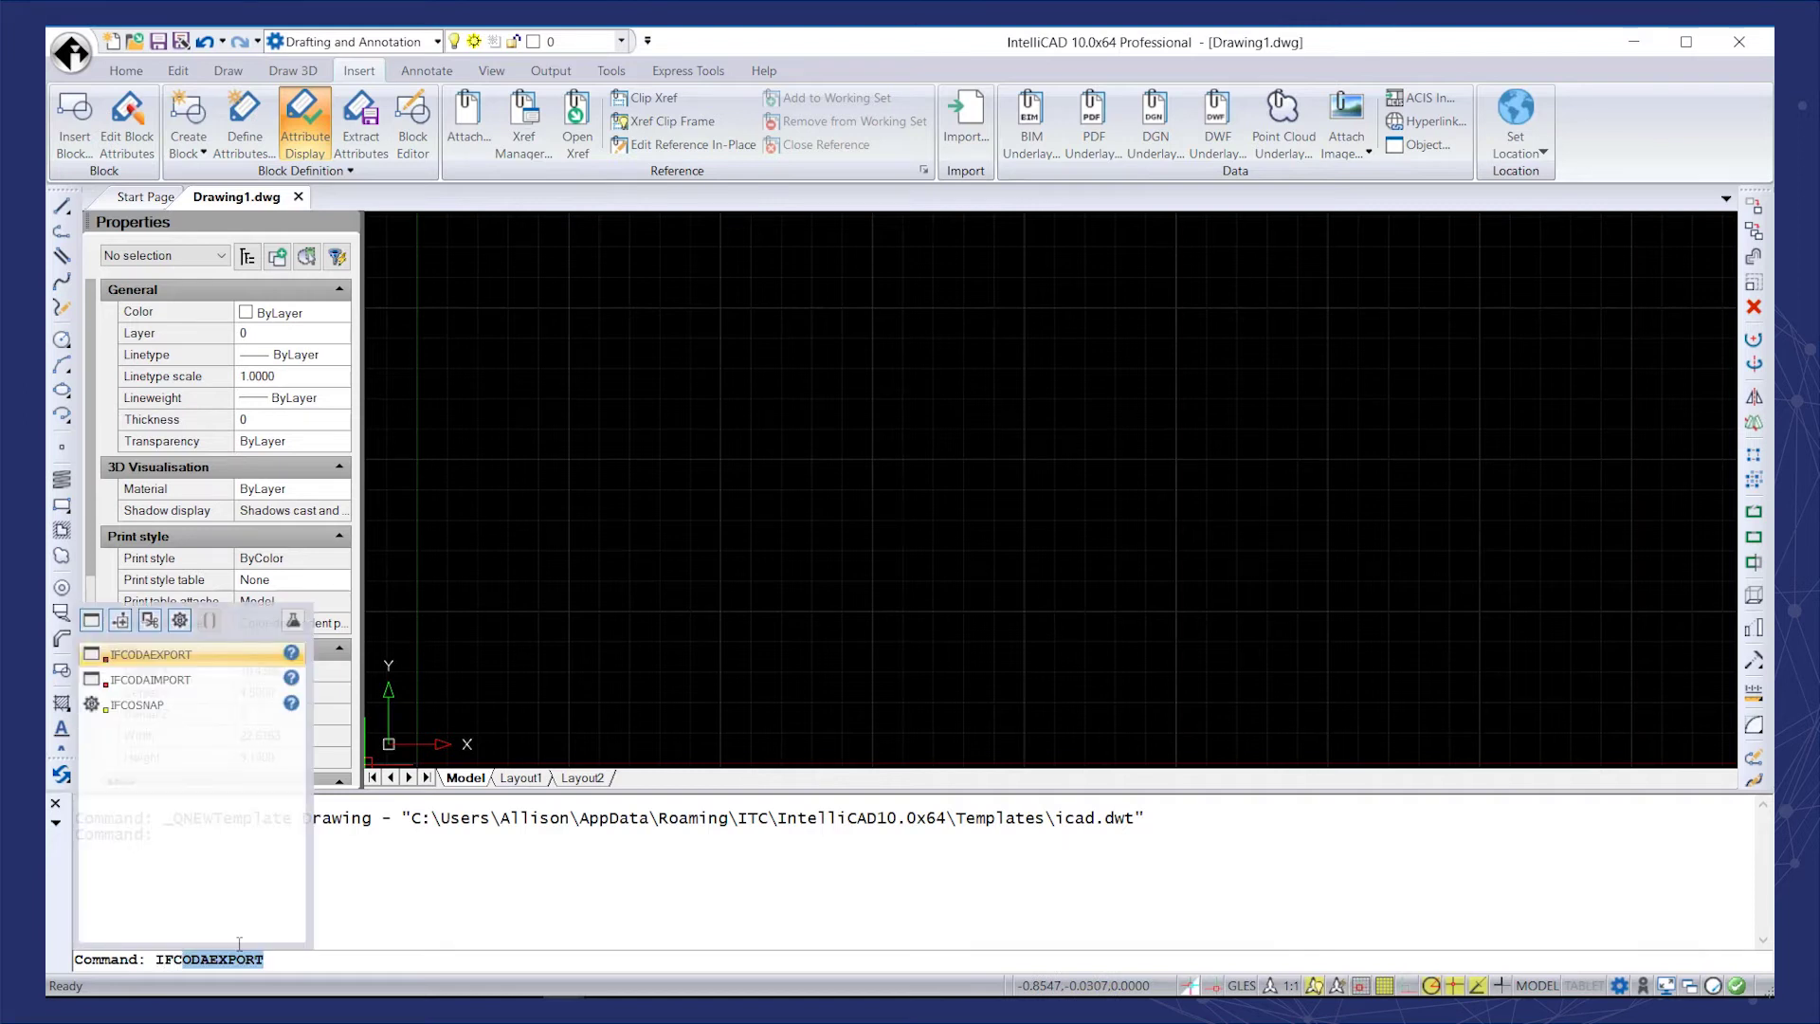
click(199, 679)
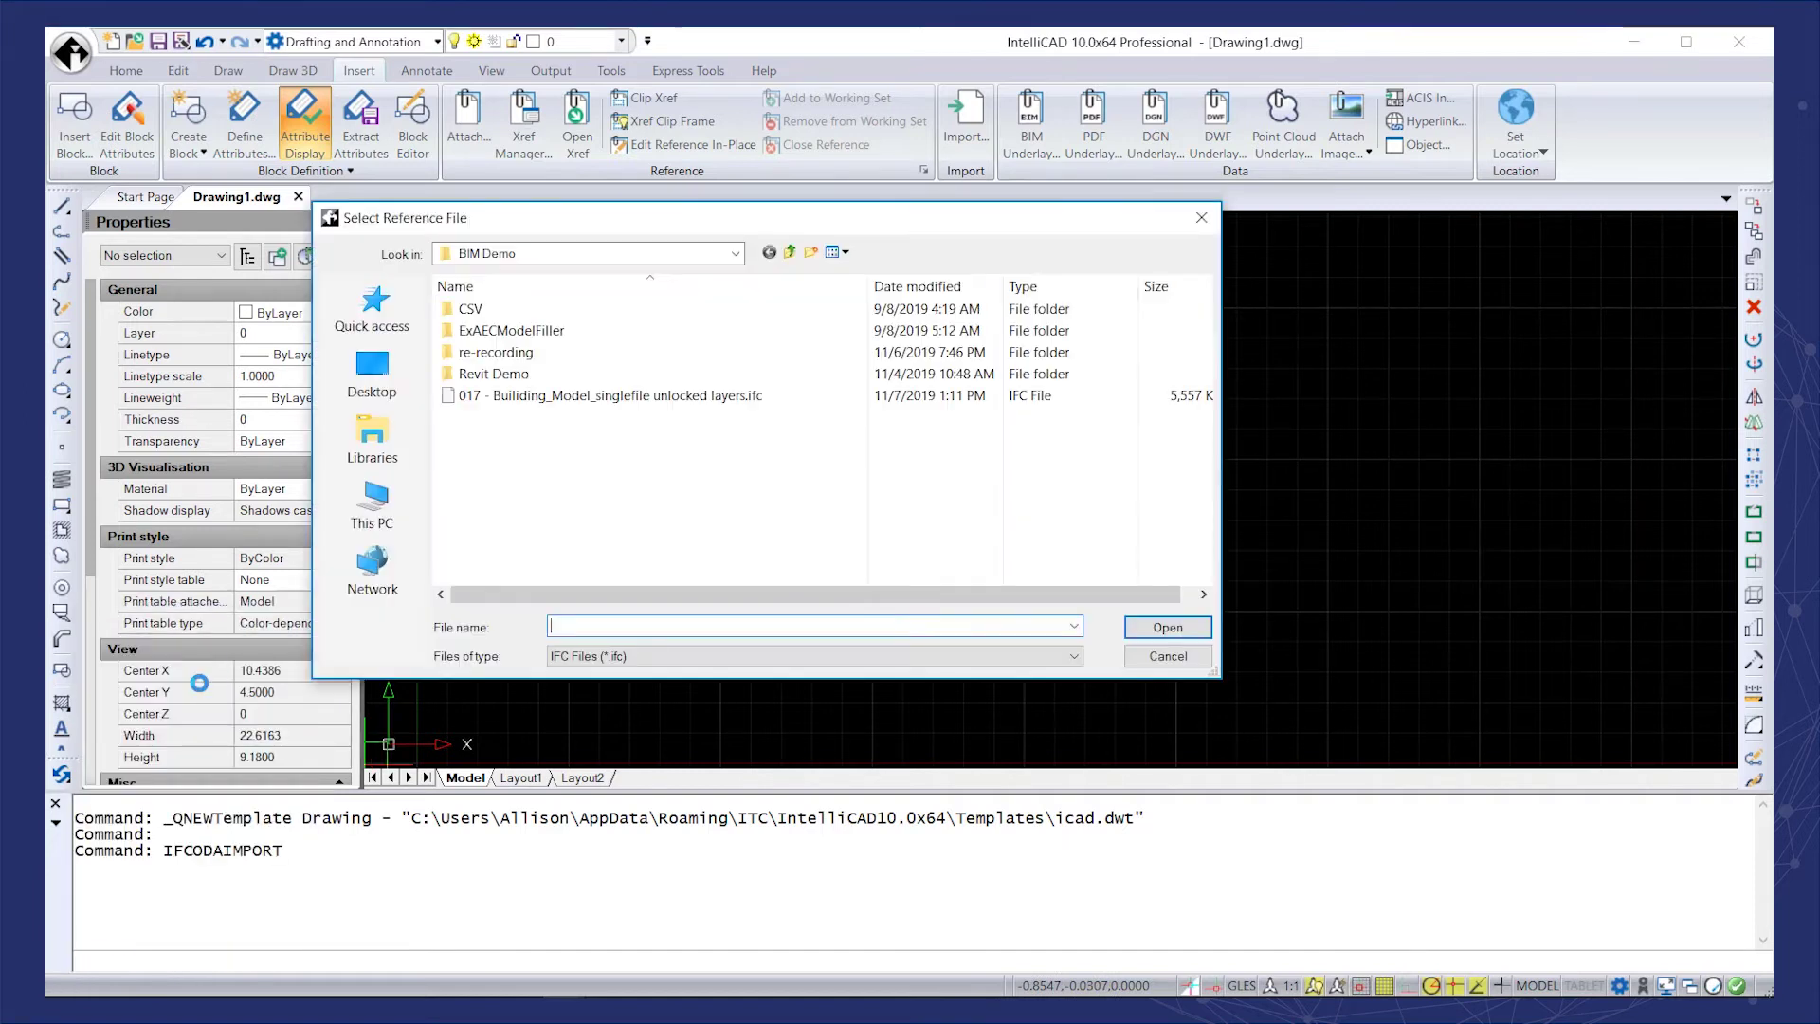
double_click(516, 374)
double_click(522, 309)
click(717, 609)
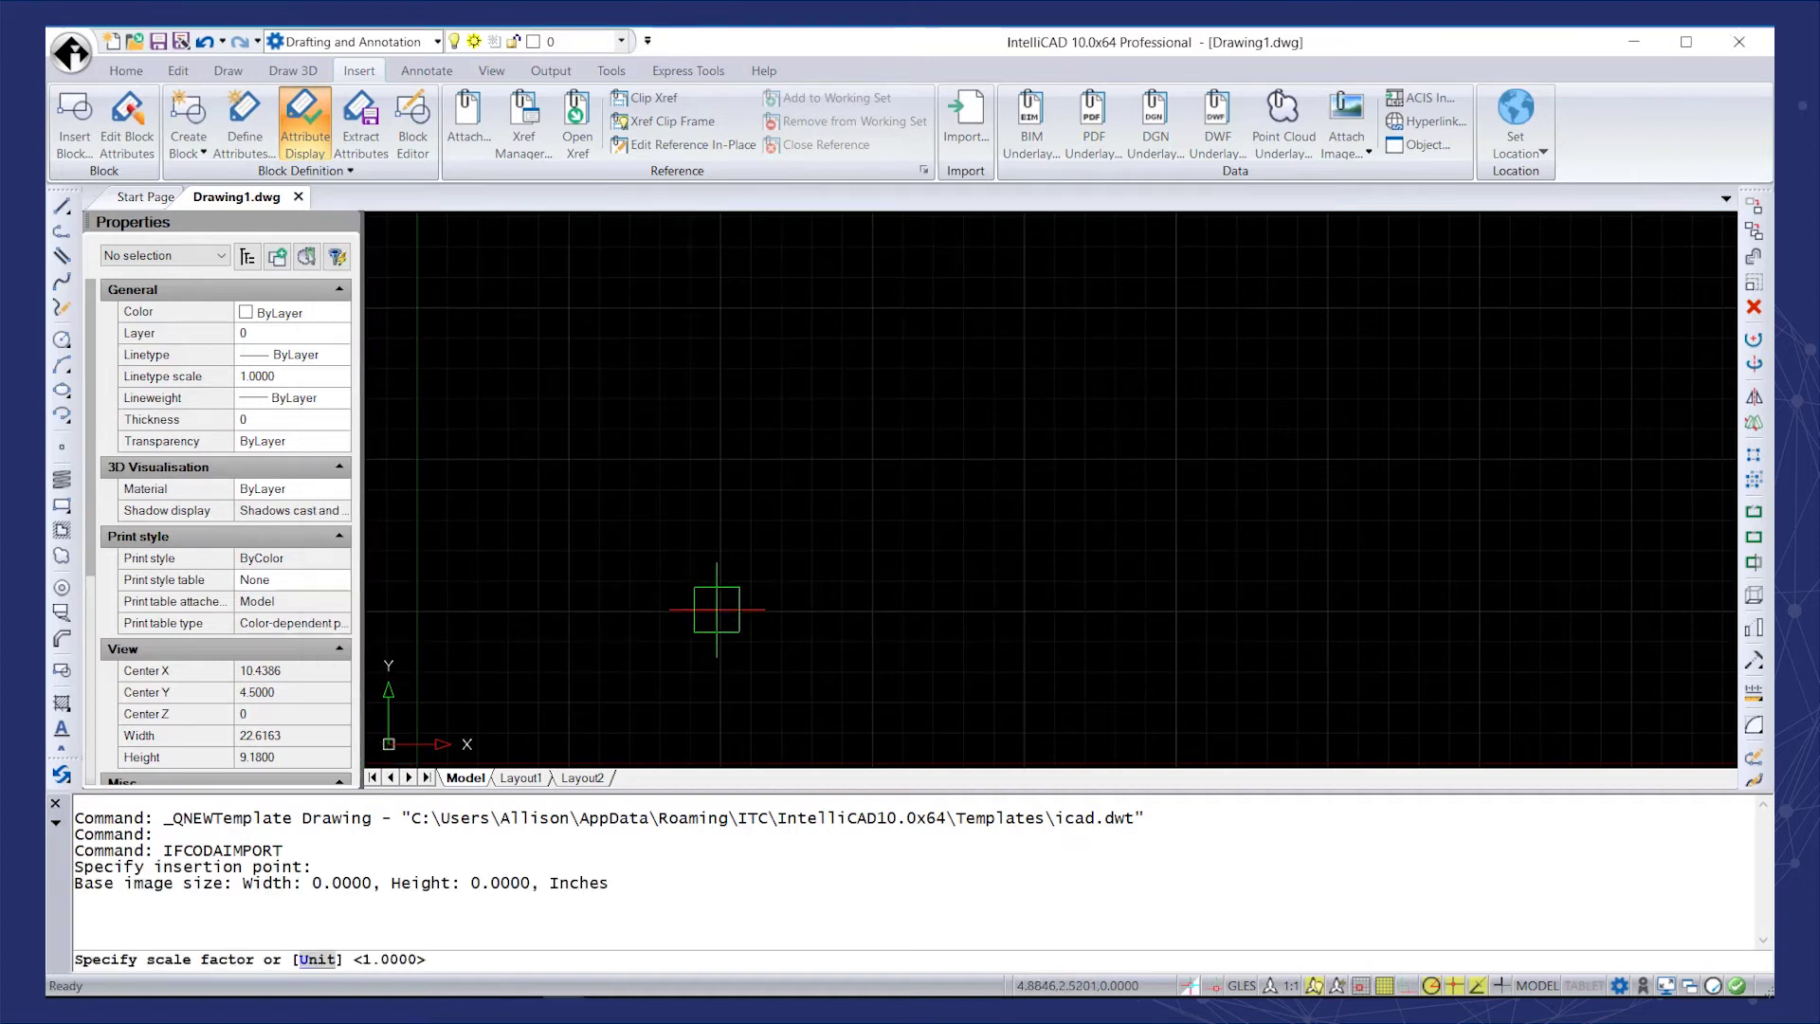
key(Return)
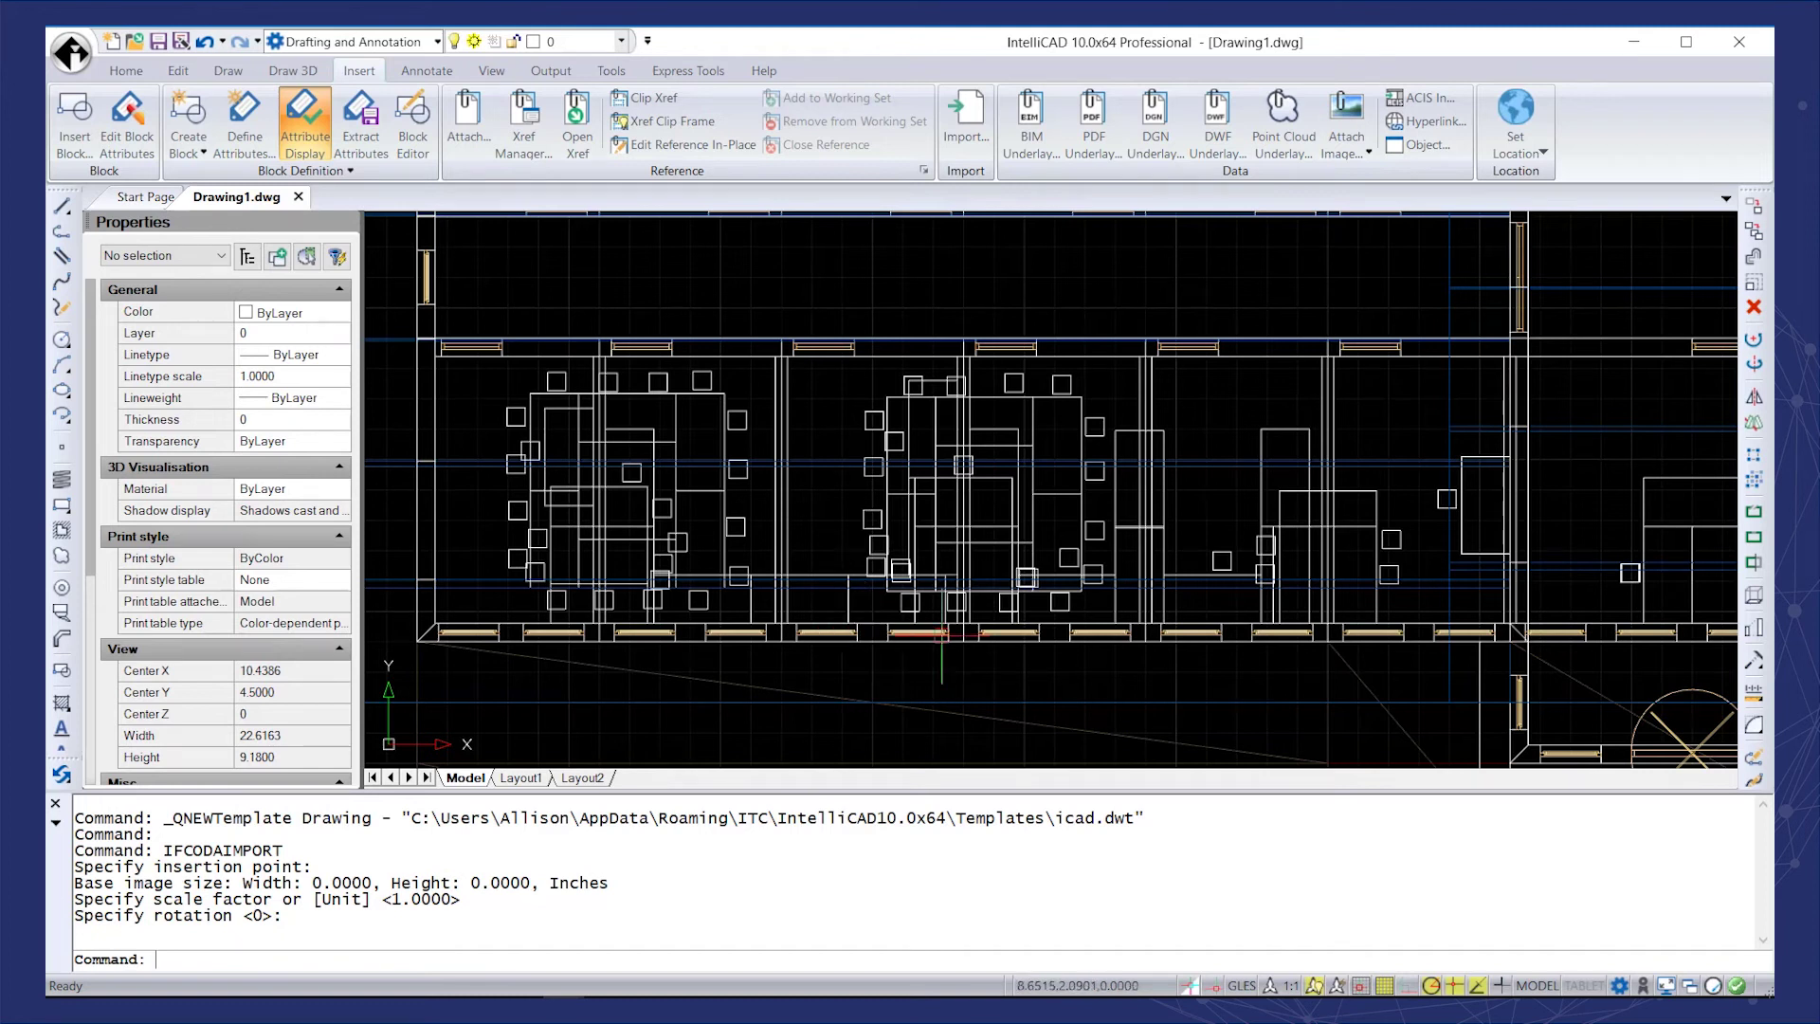
- Zoom to extents and orbit the imported building into a tilted 3-D wireframe view
text(z)
key(Return)
text(e)
key(Return)
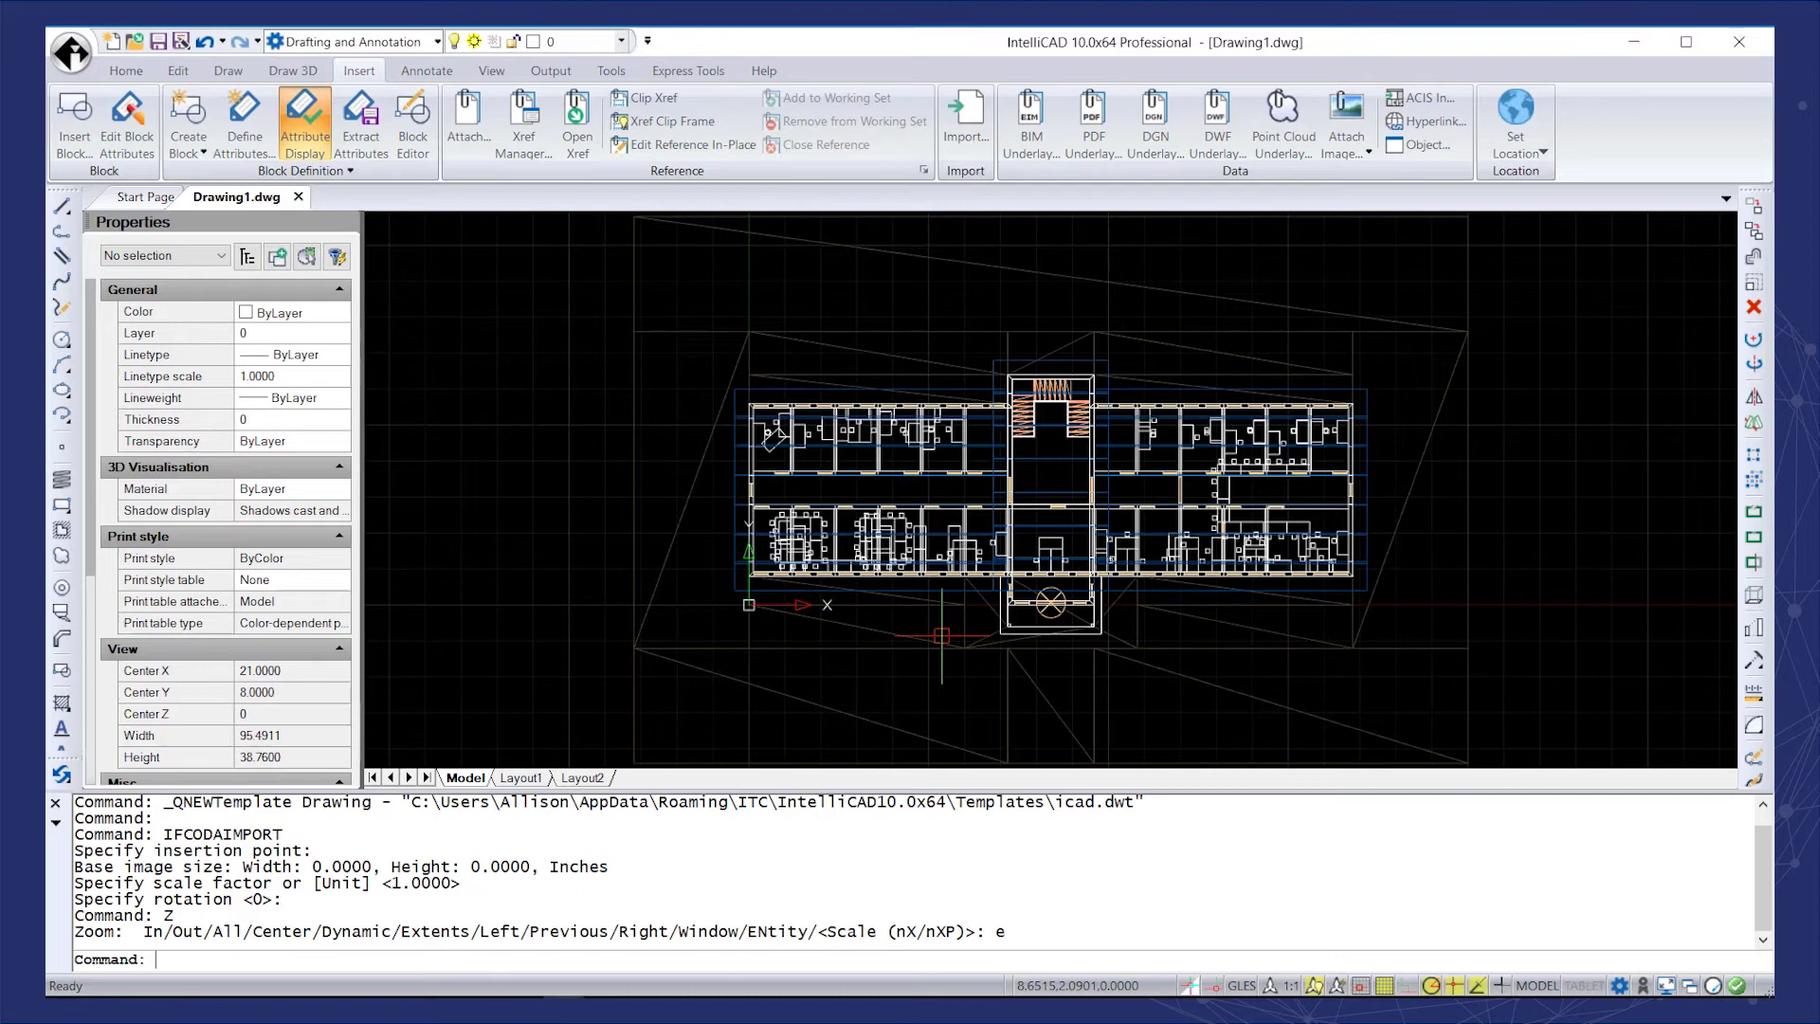
shift+middle_drag(1099, 655, 1133, 497)
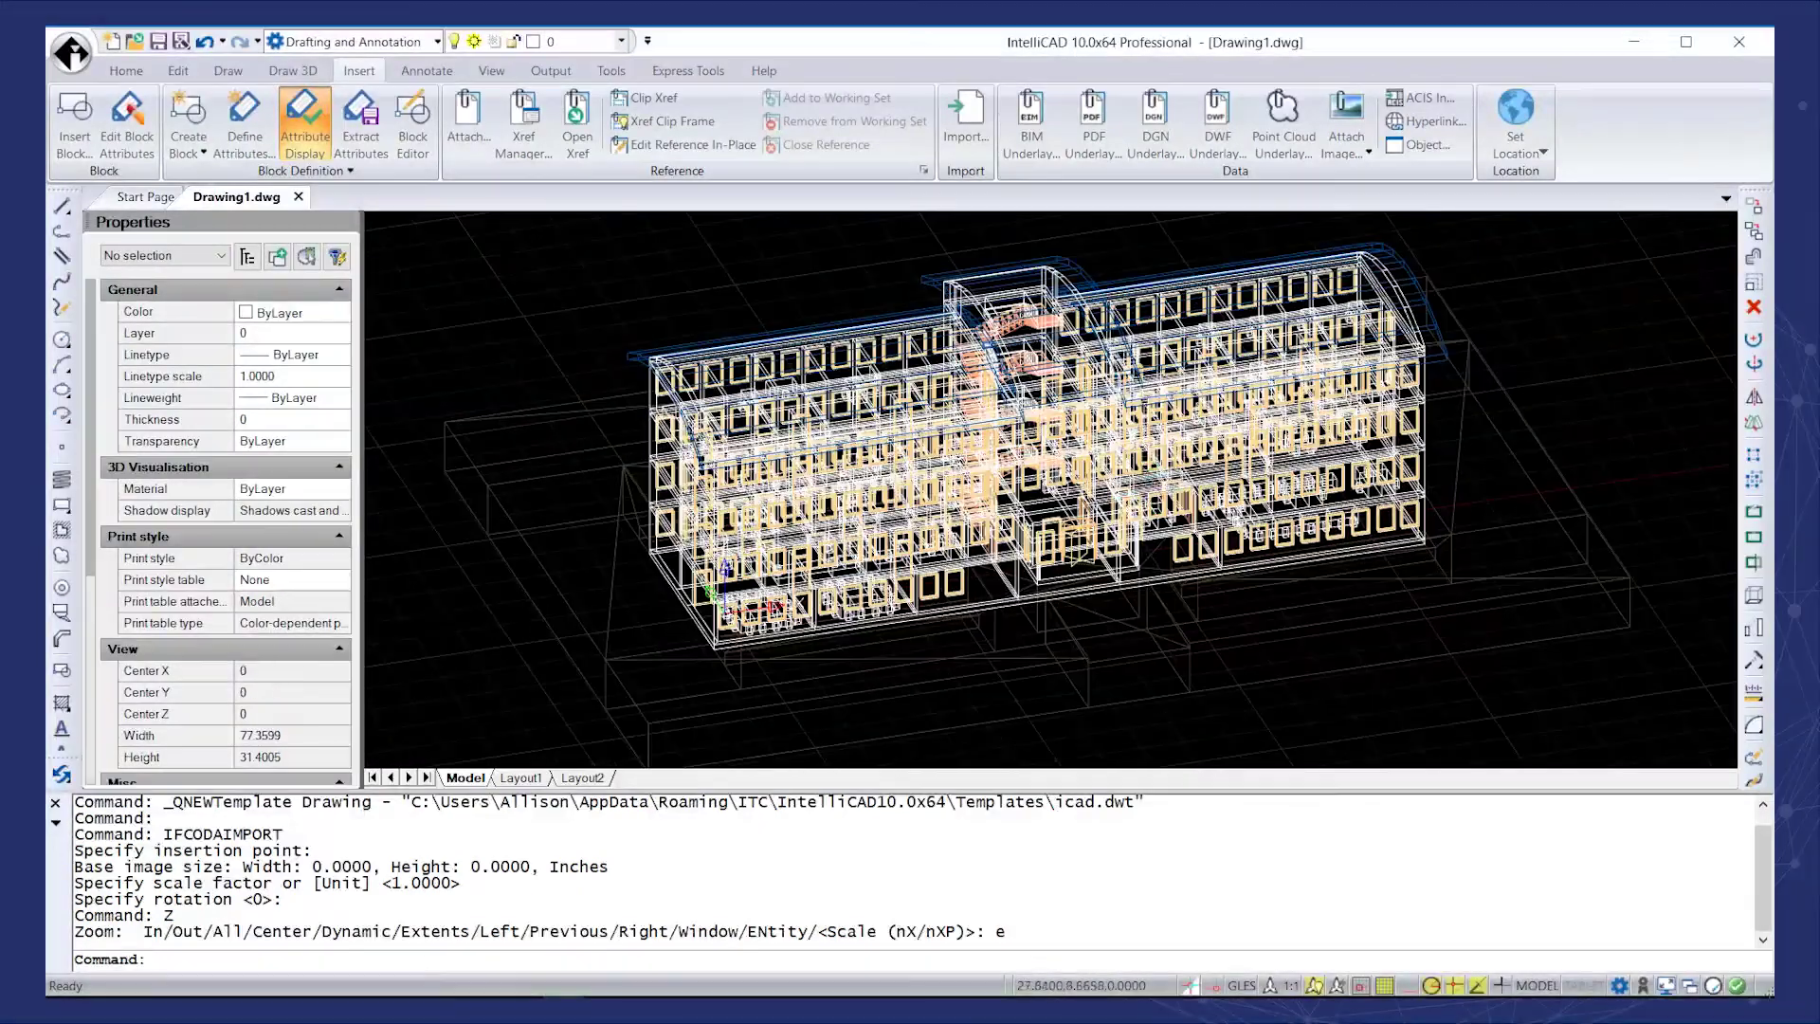
scroll(1099, 526, up, 1)
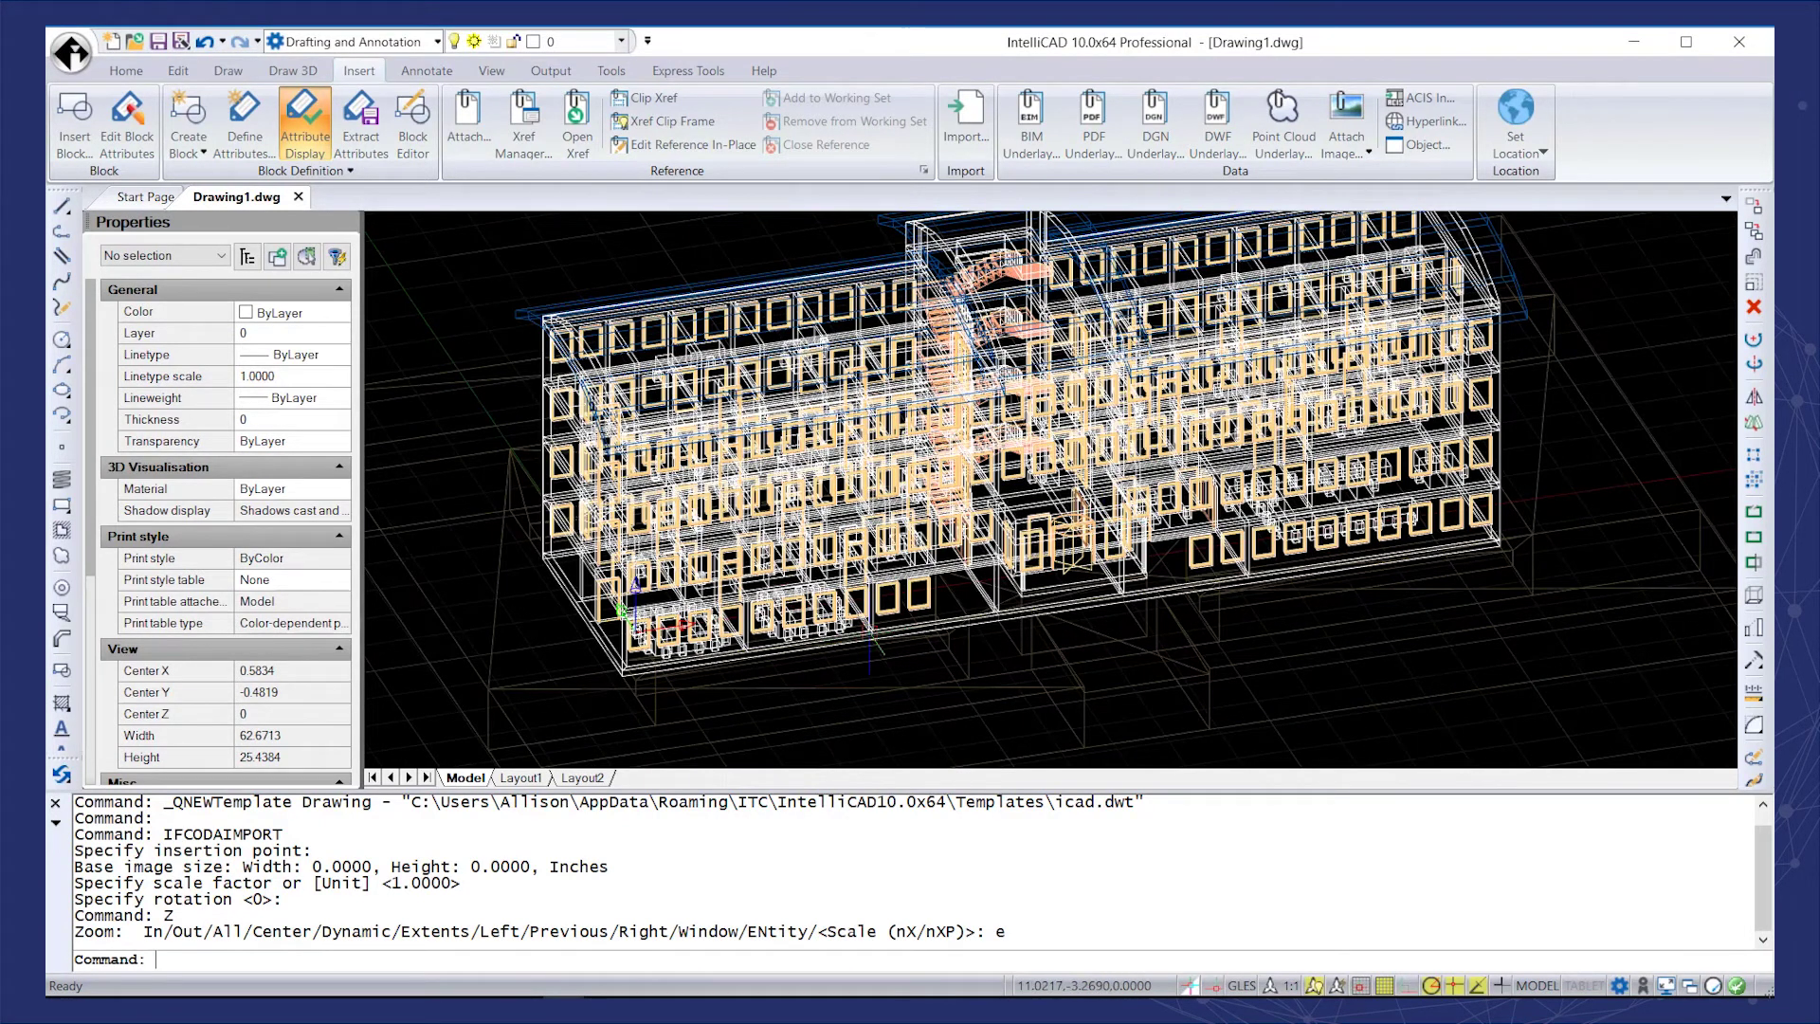
- Select three window blocks, check their object types, then clear the selection
click(896, 614)
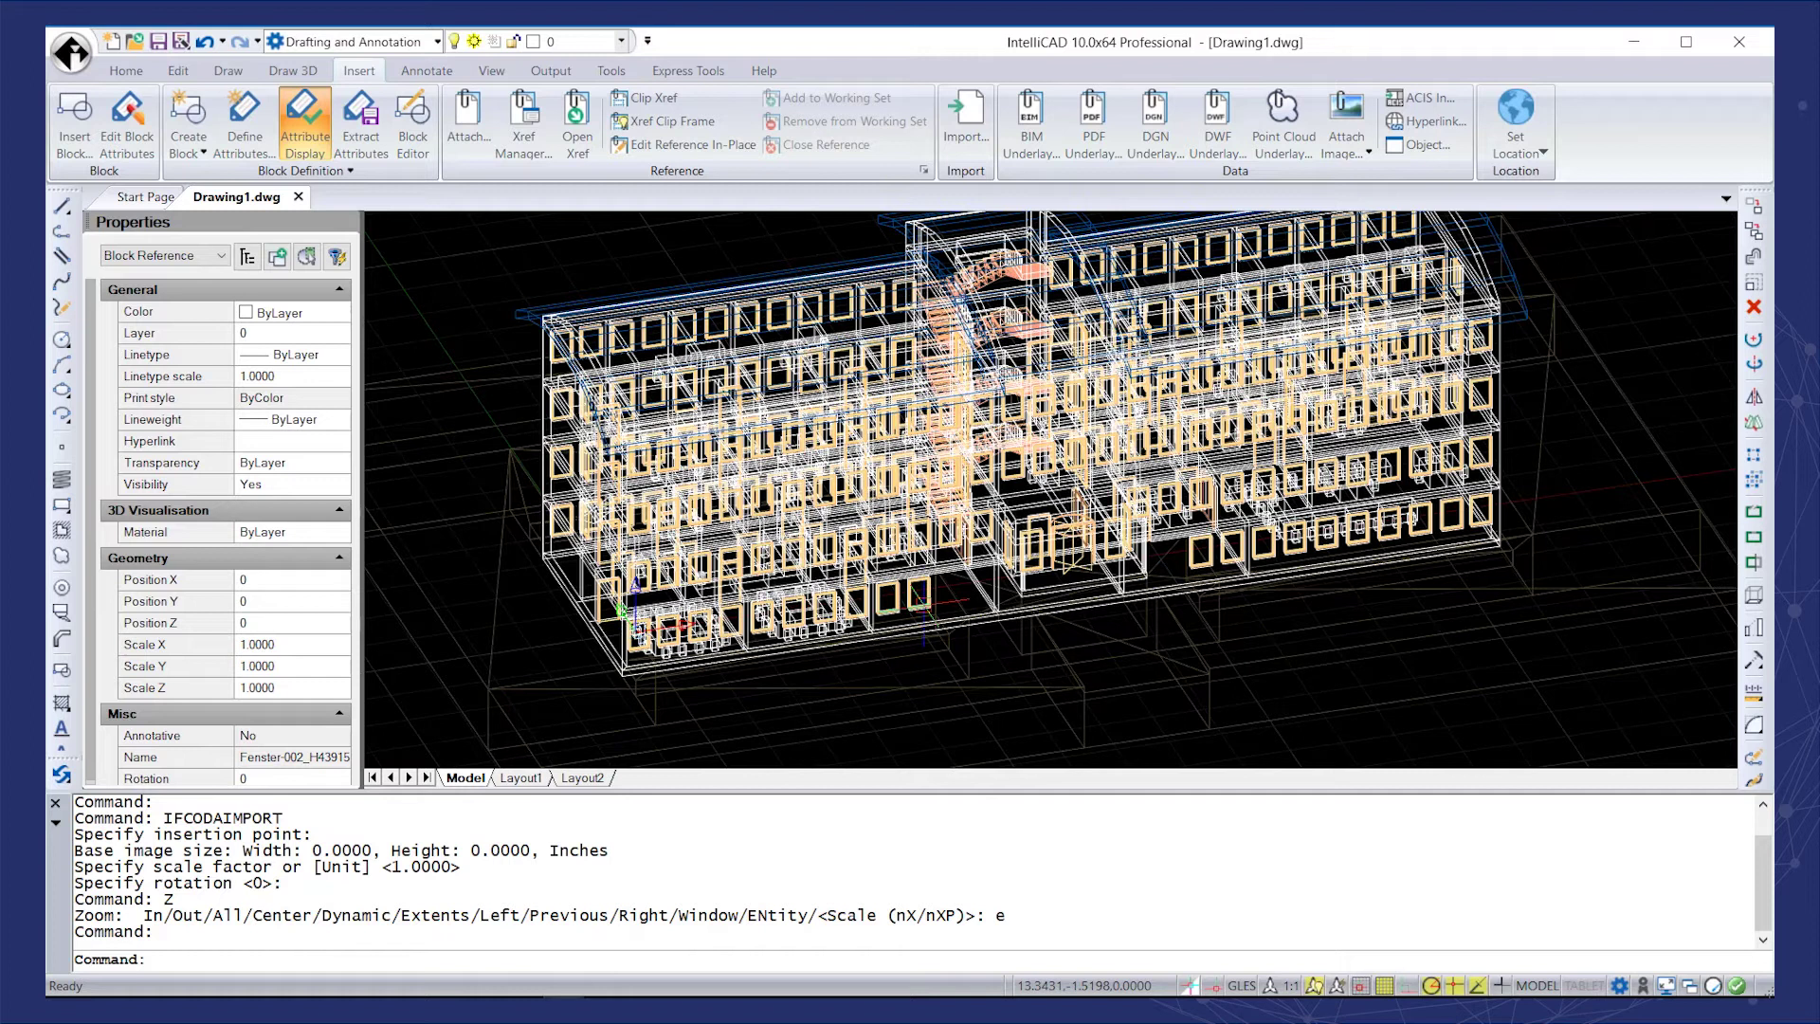
click(923, 595)
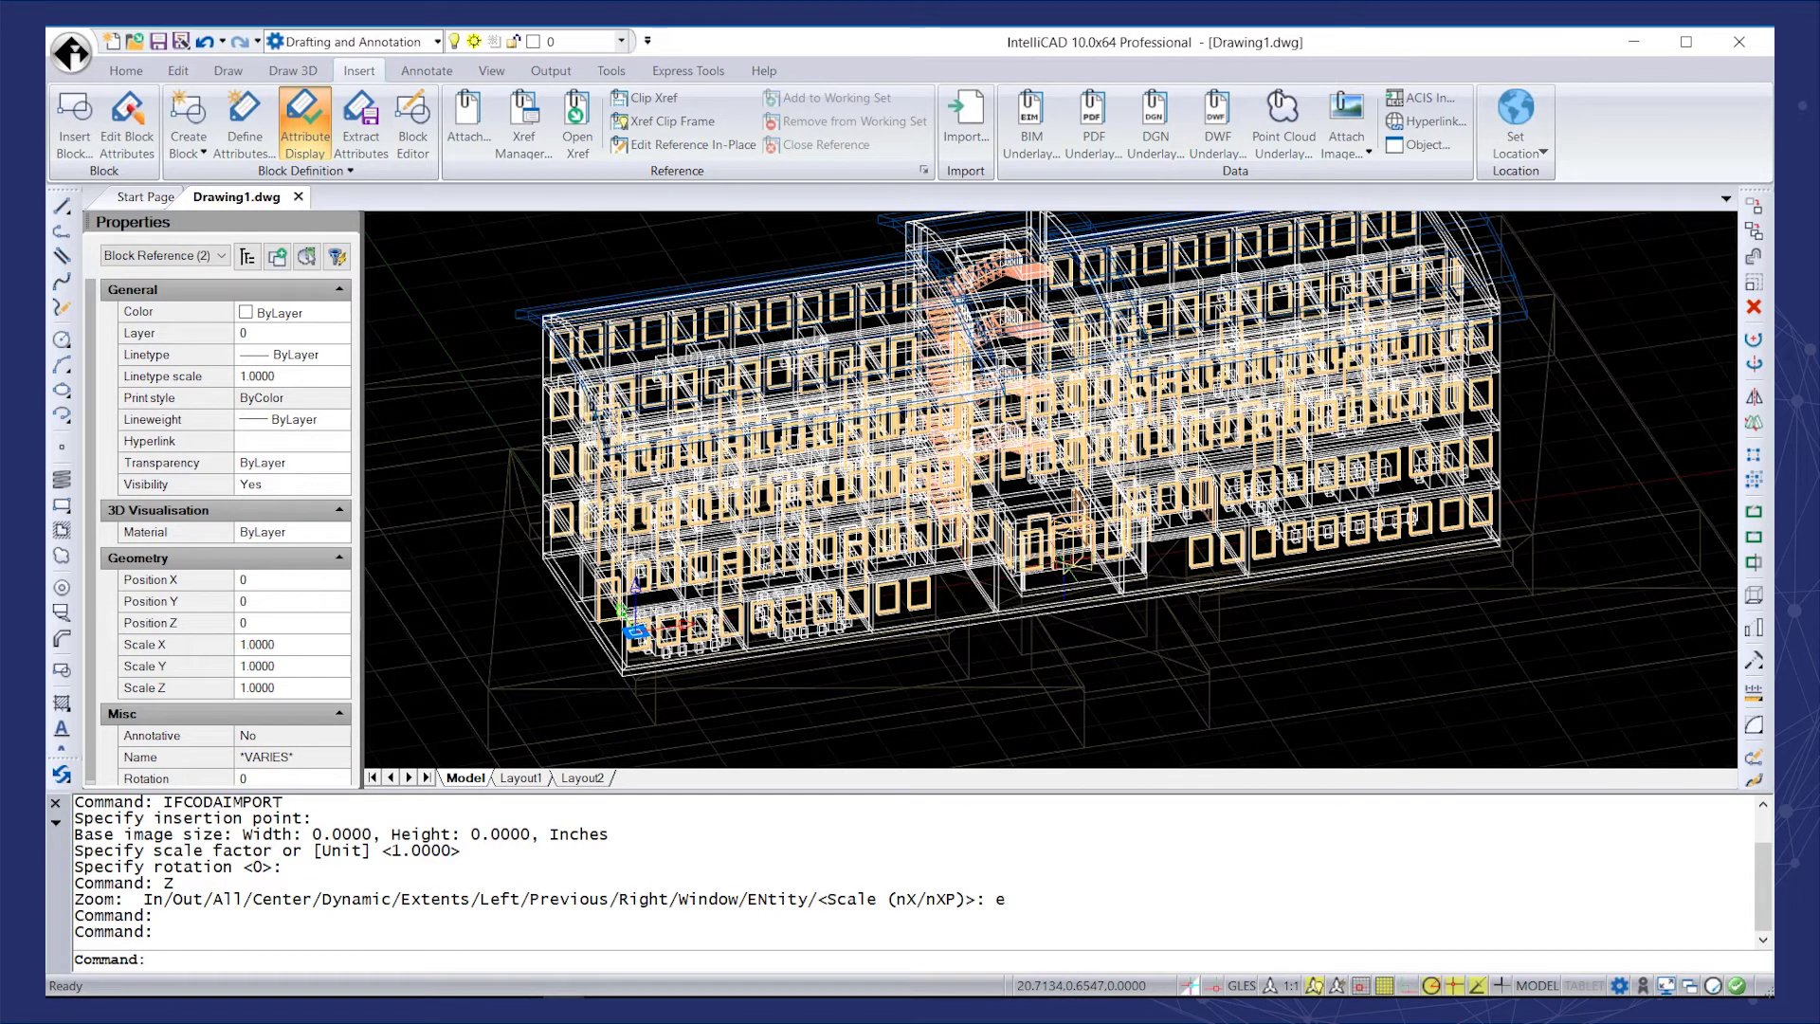
click(1064, 560)
click(176, 256)
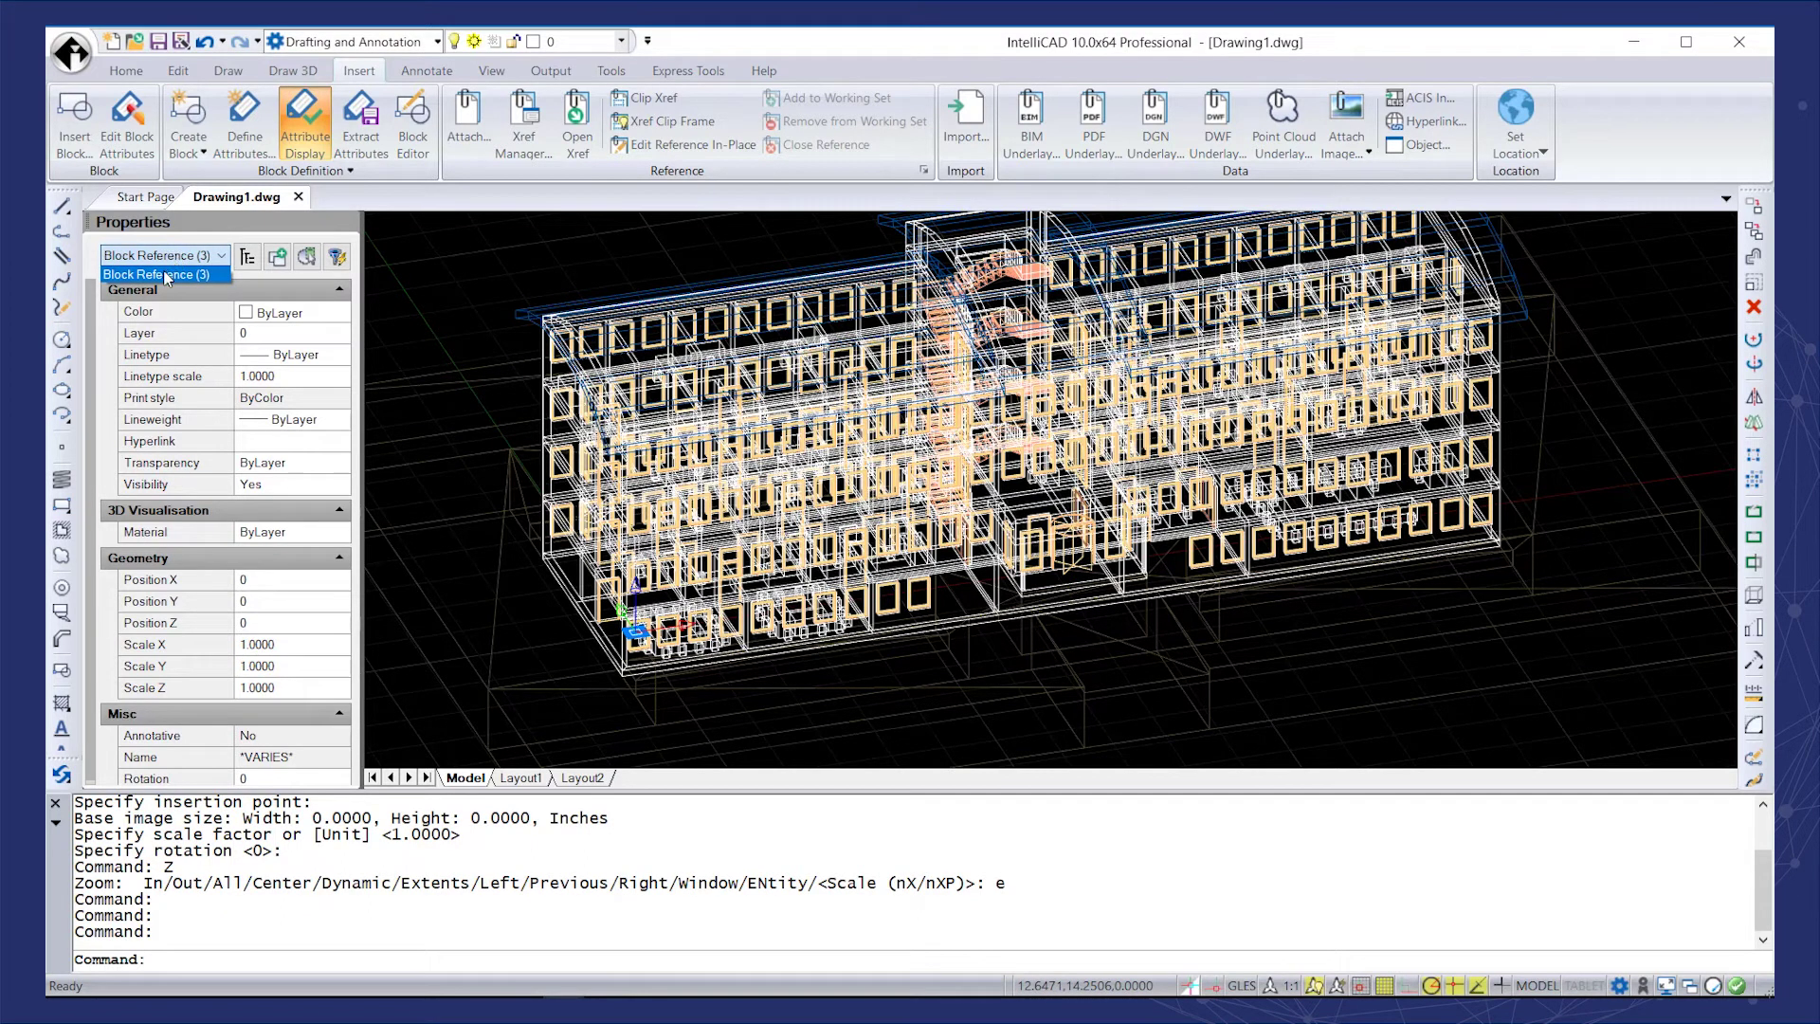
key(Escape)
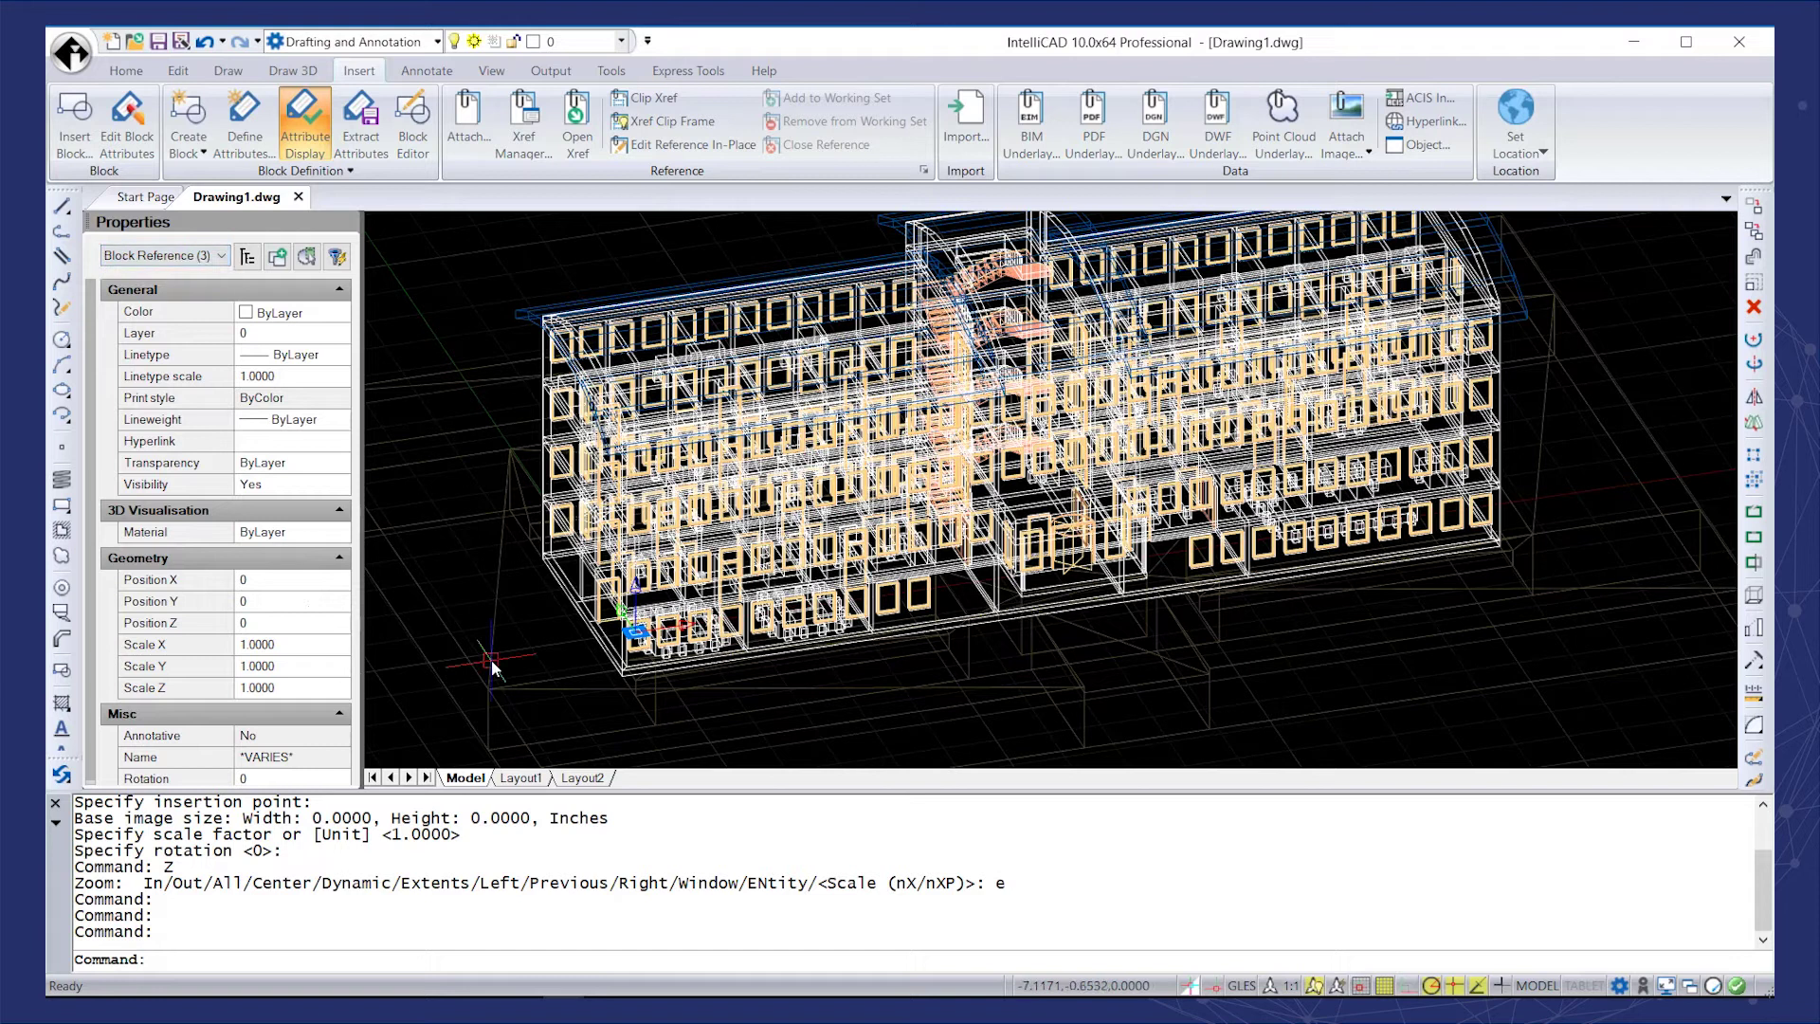
key(Escape)
scroll(317, 707, down, 3)
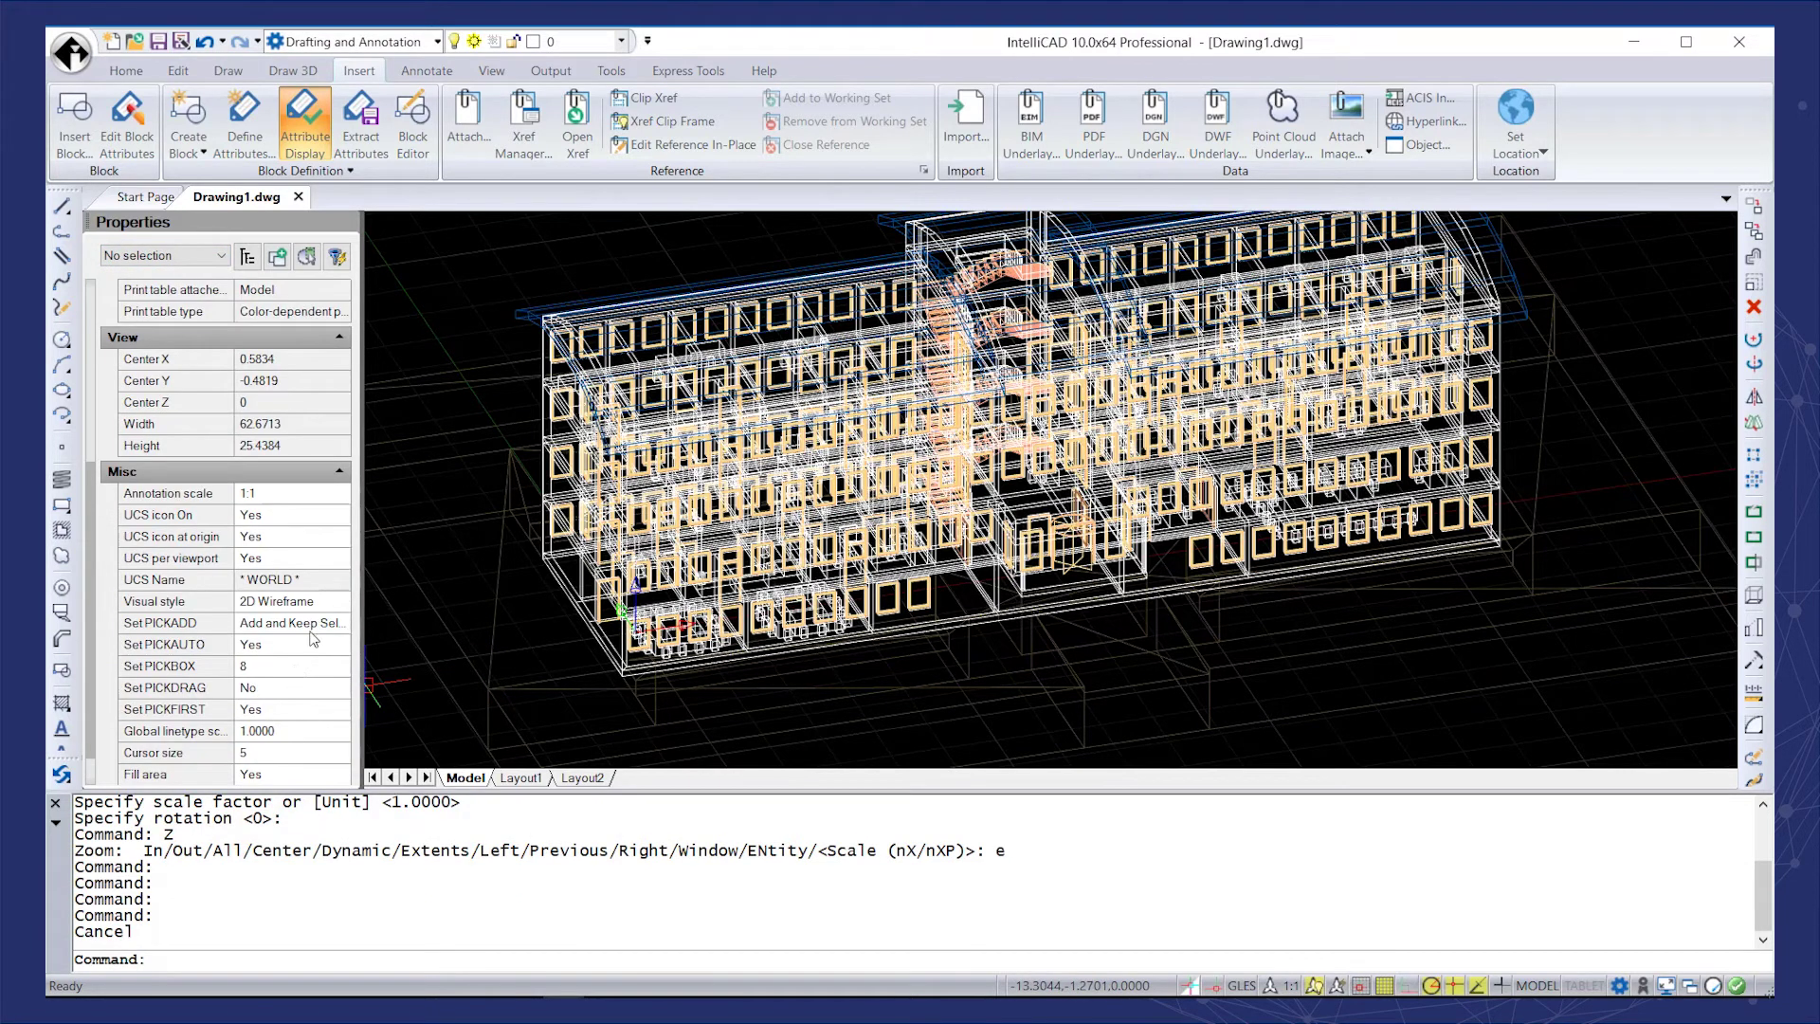
click(347, 608)
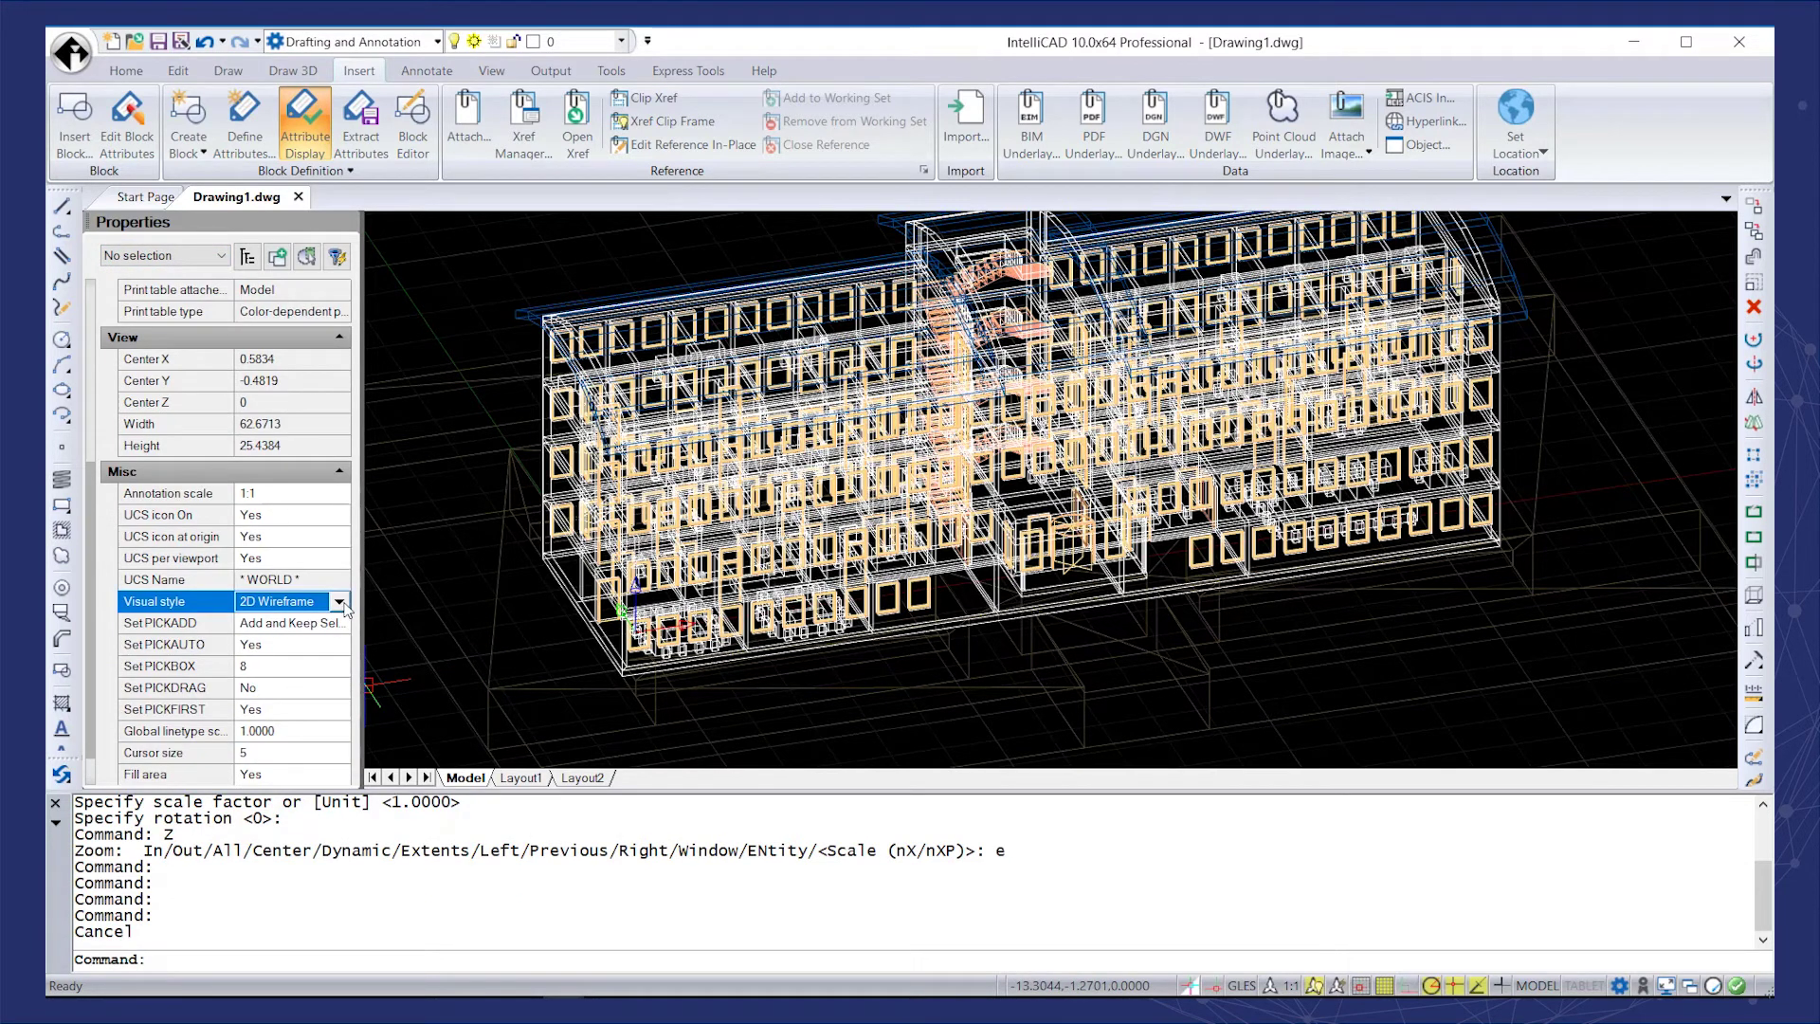
click(340, 602)
scroll(346, 702, down, 2)
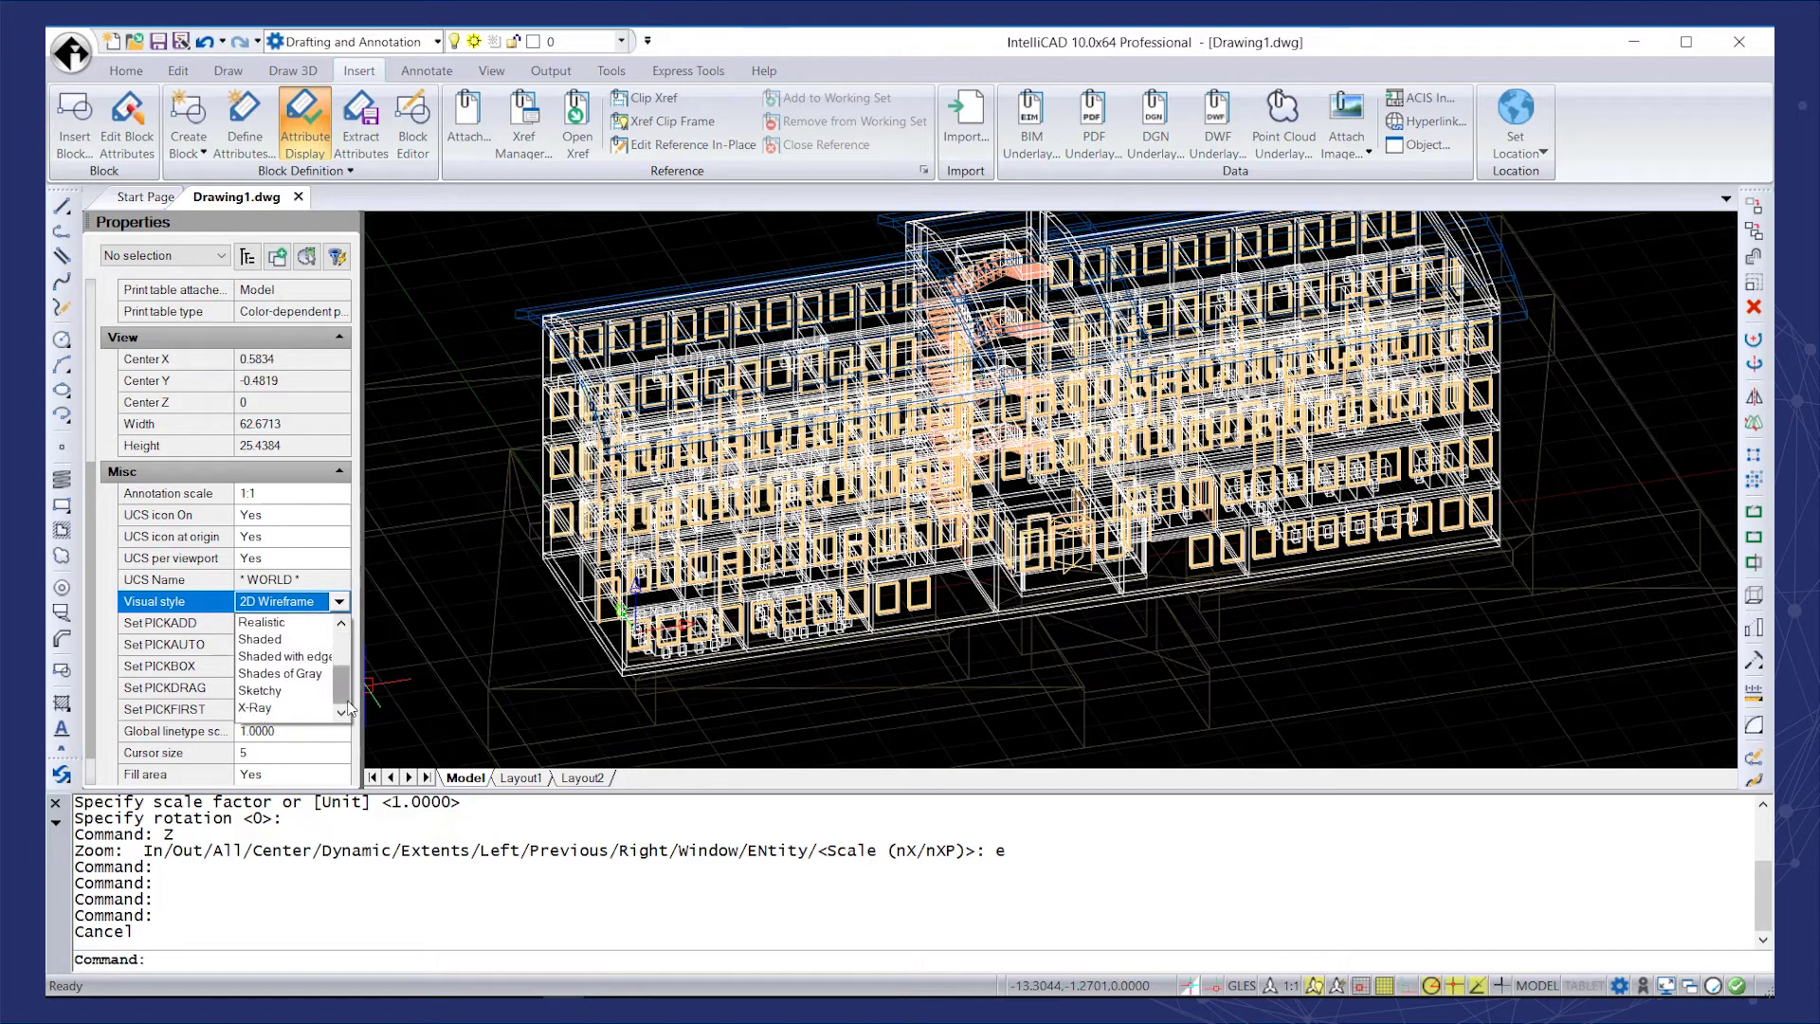
click(281, 708)
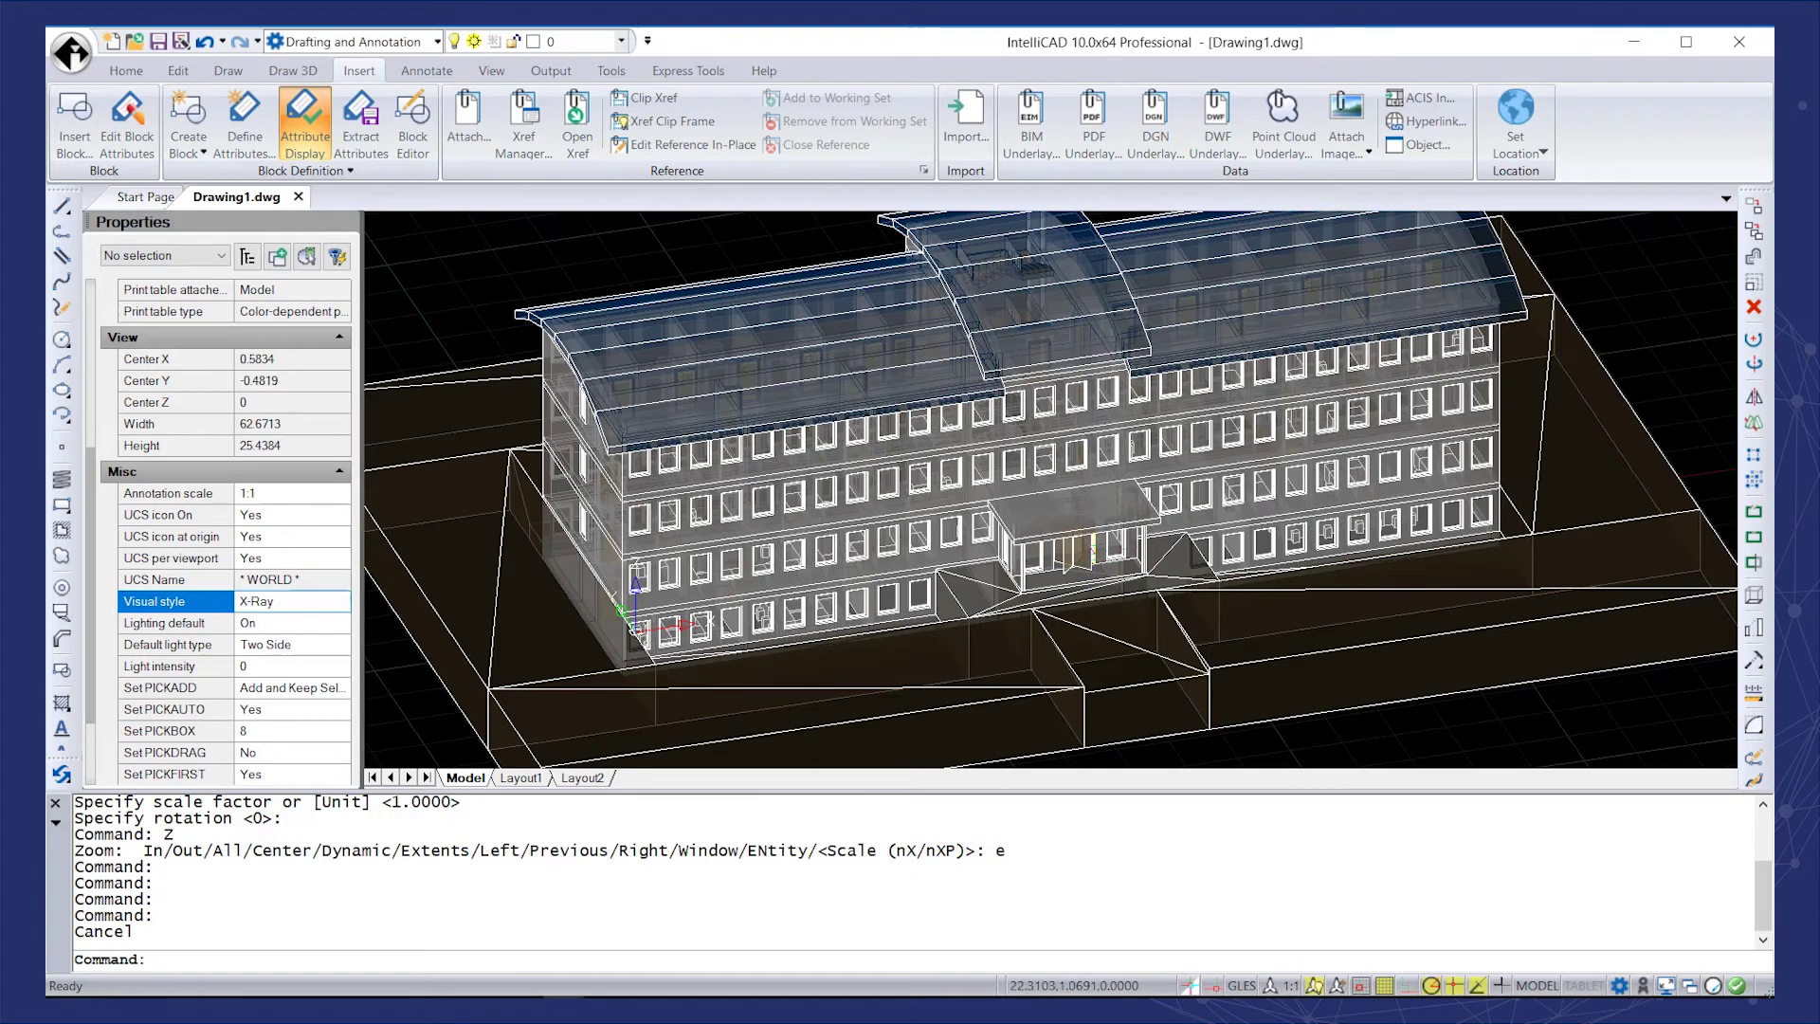
scroll(1091, 552, up, 1)
scroll(1092, 552, down, 2)
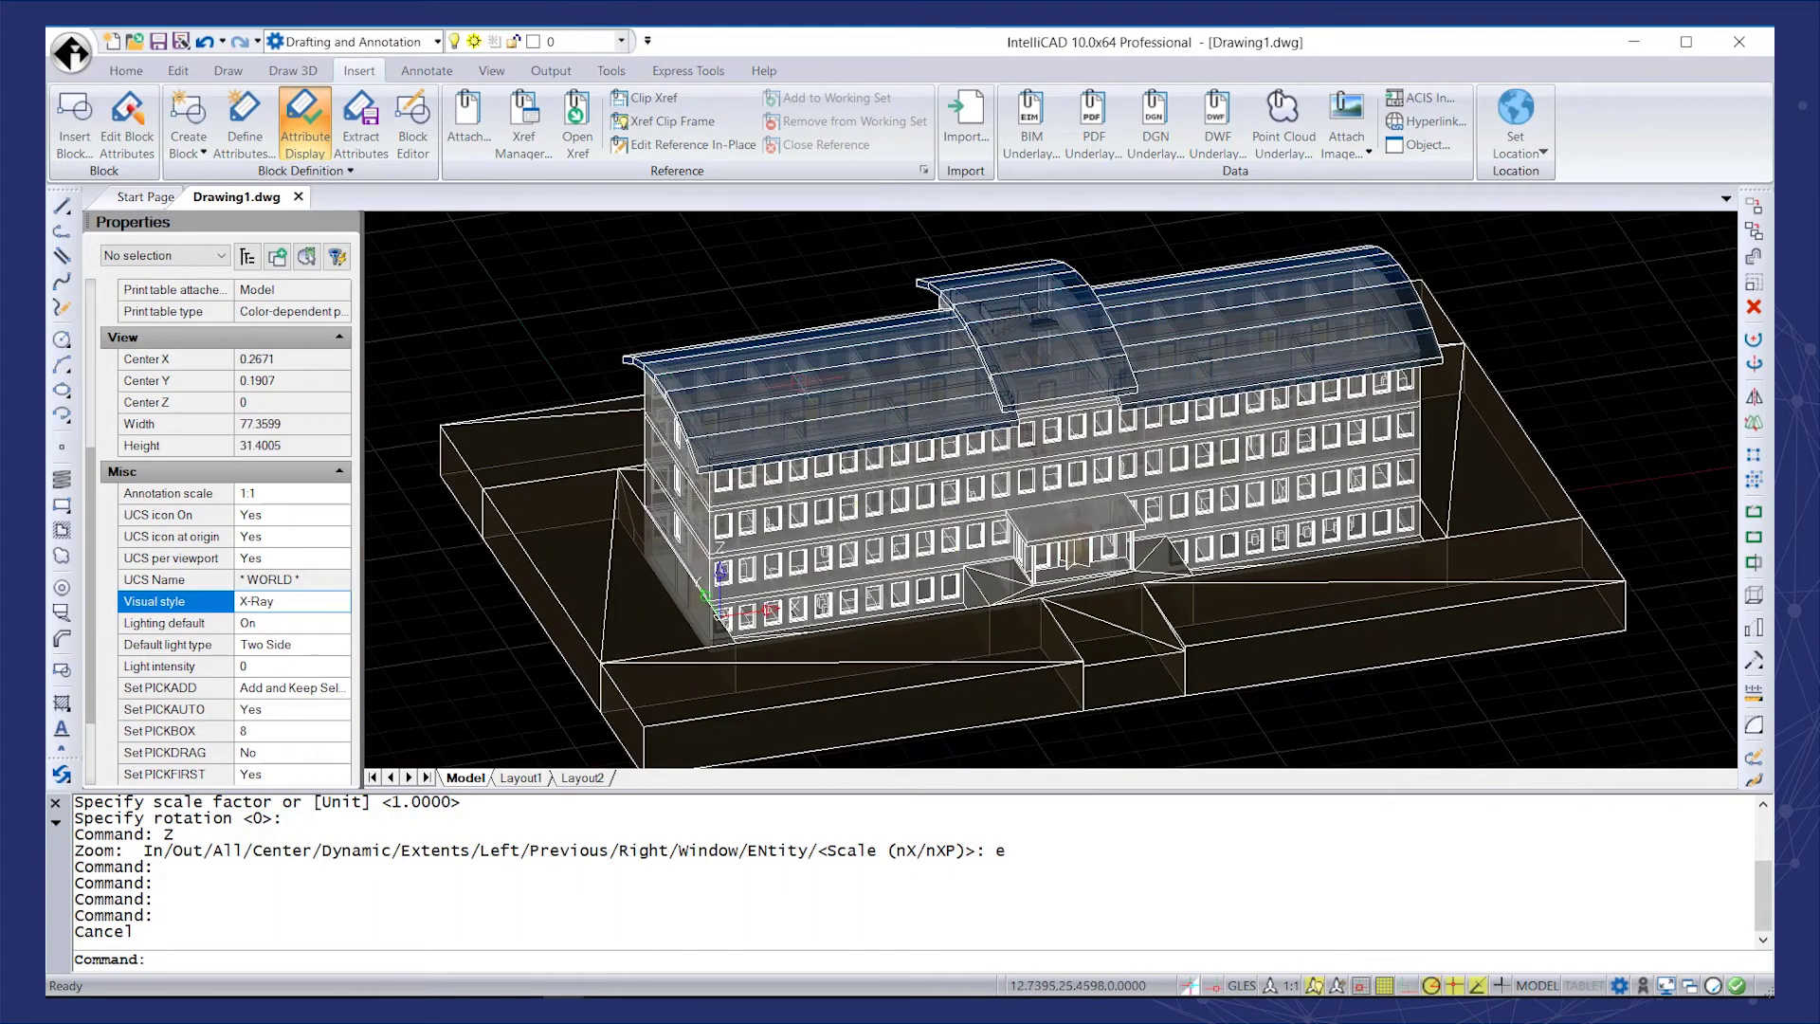
scroll(798, 389, up, 3)
scroll(798, 389, up, 3)
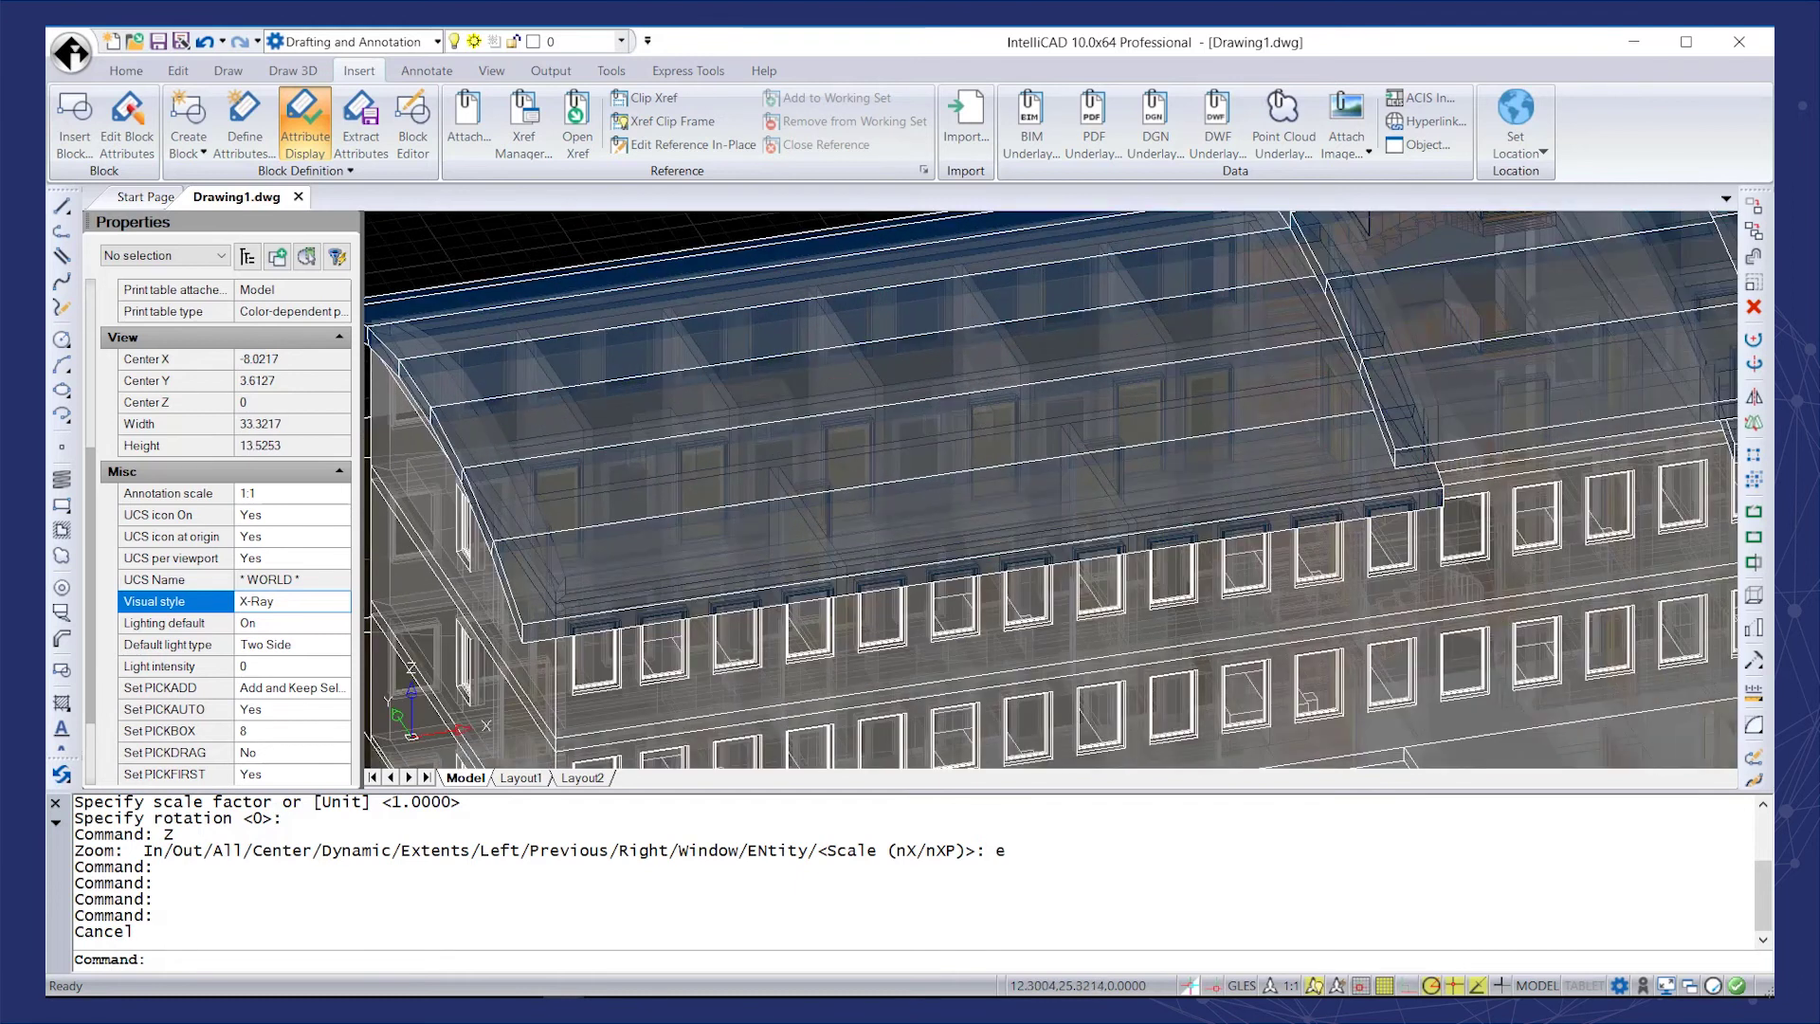
scroll(793, 389, down, 3)
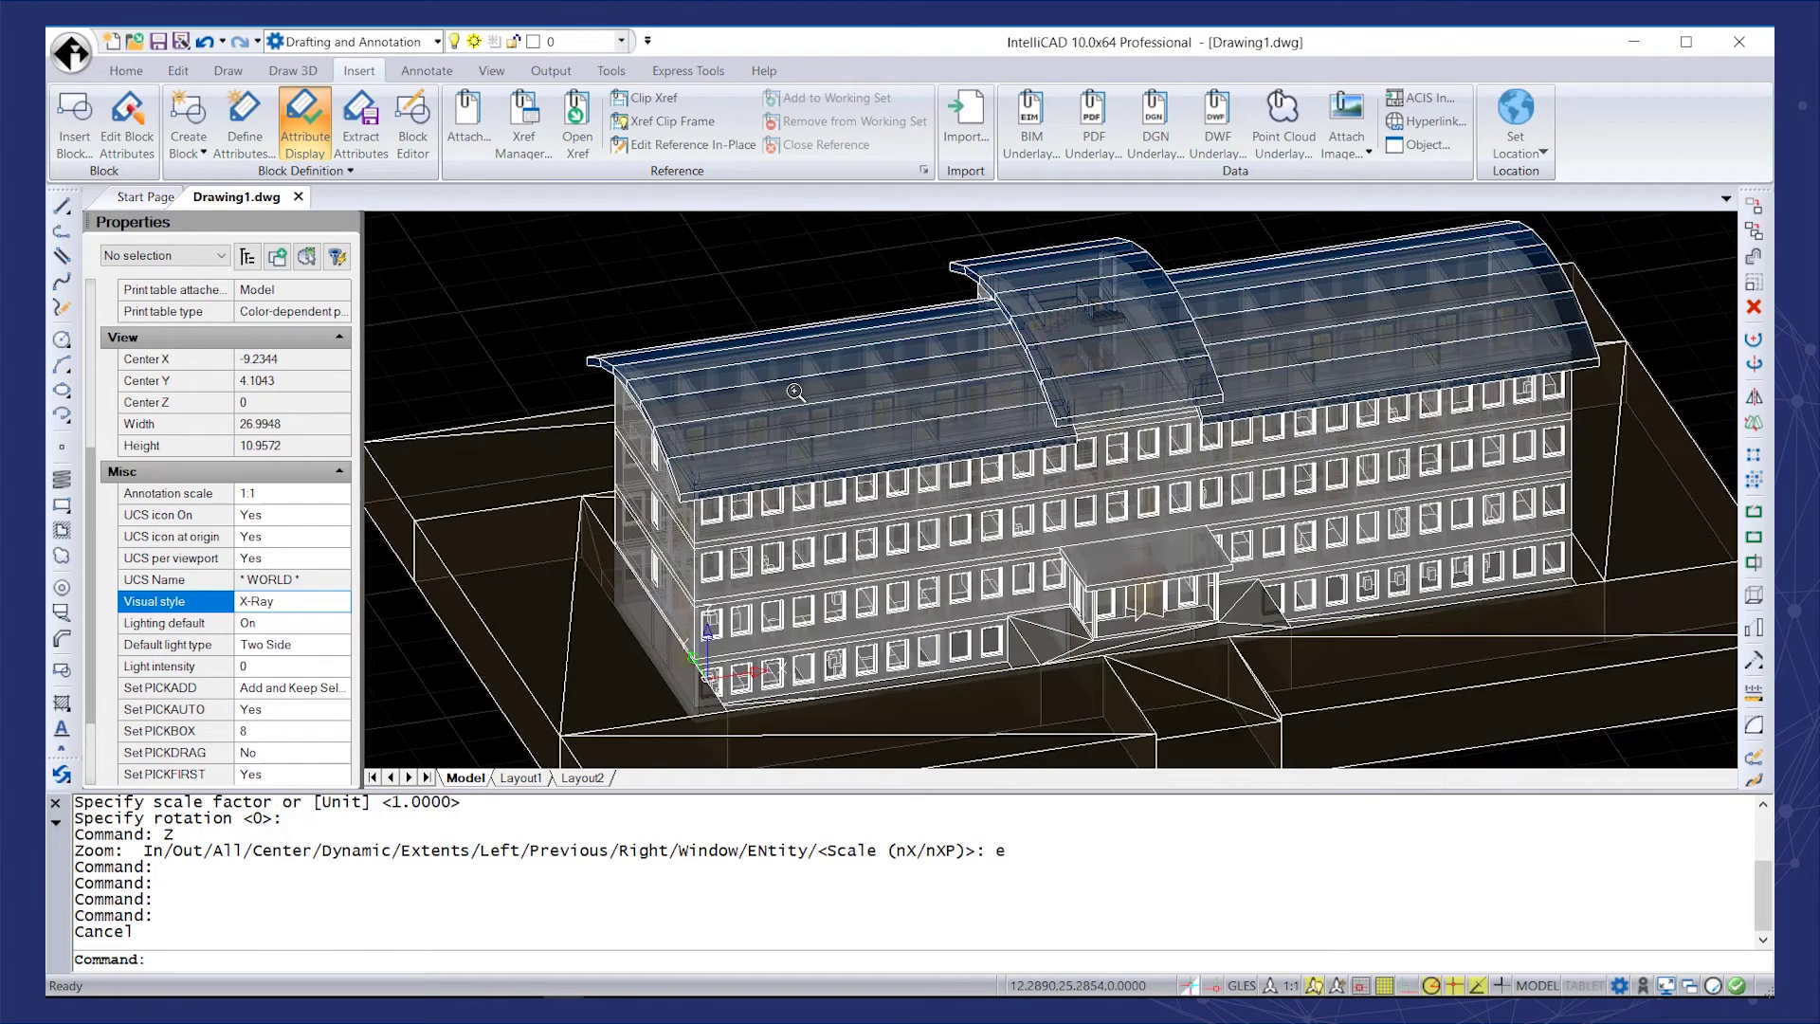
scroll(795, 389, down, 2)
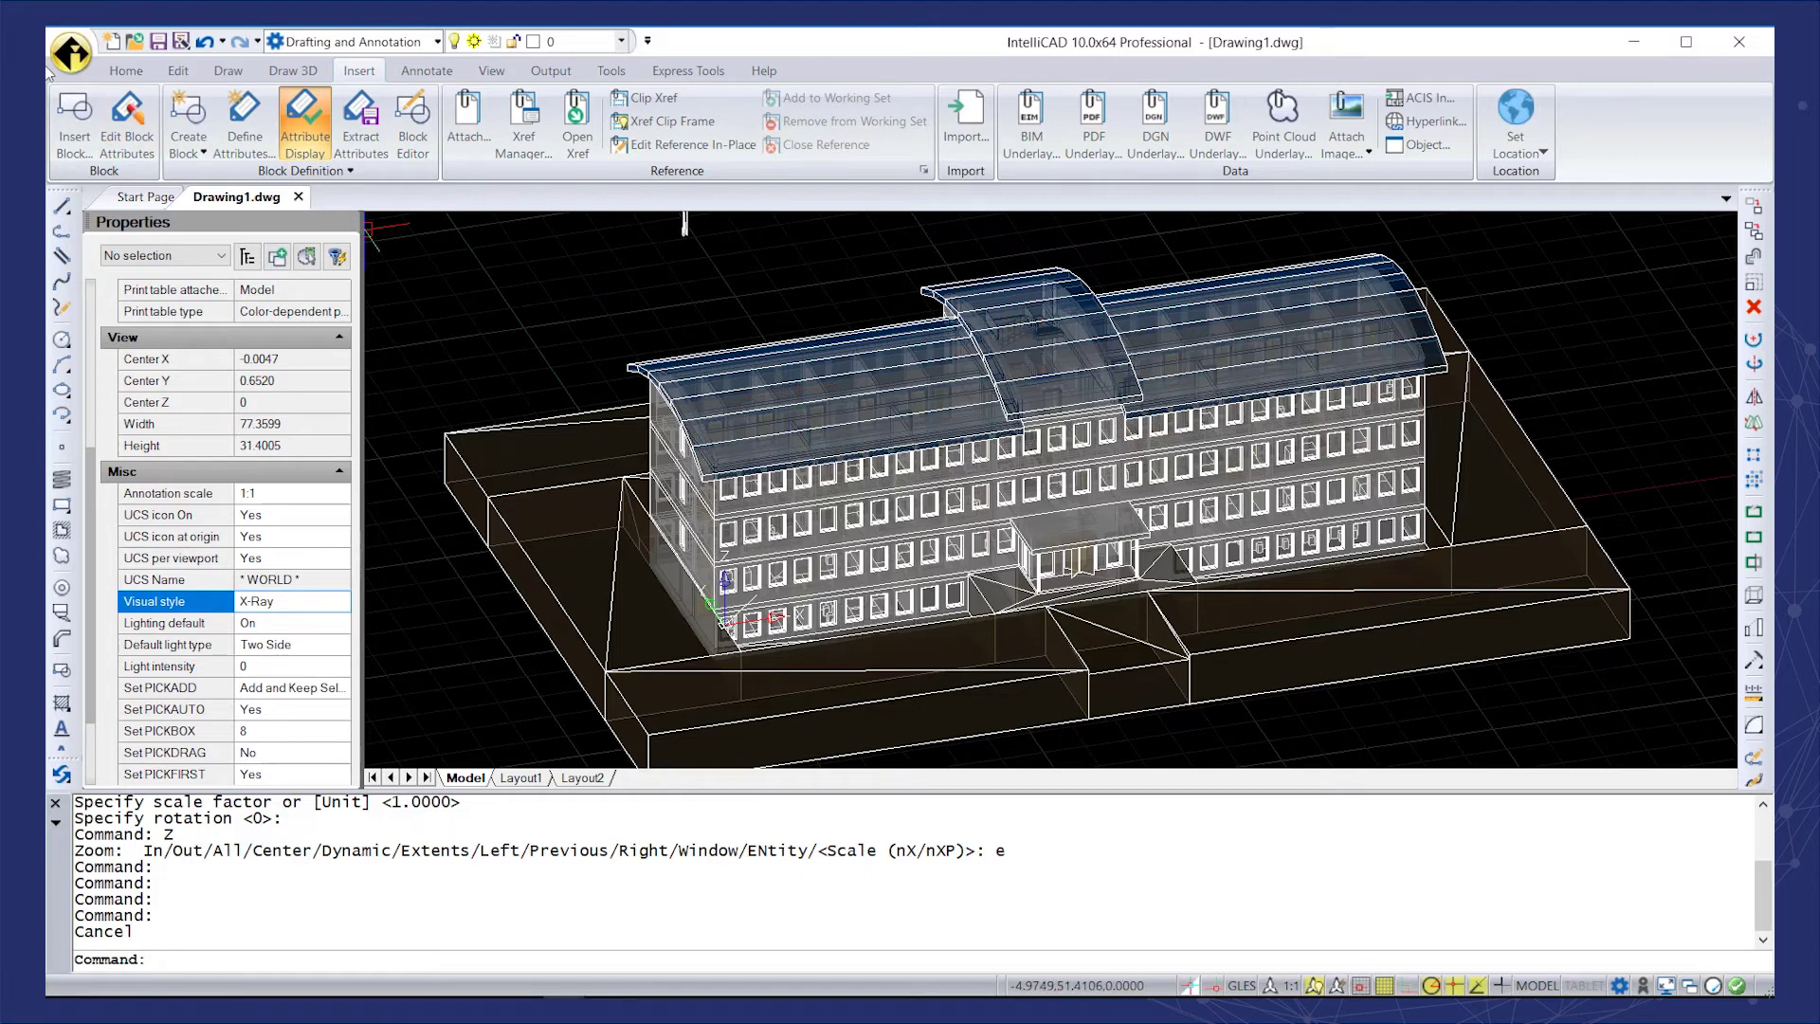
click(71, 52)
- Open the 017 building model drawing, inspect a window's object type, and zoom in
click(95, 165)
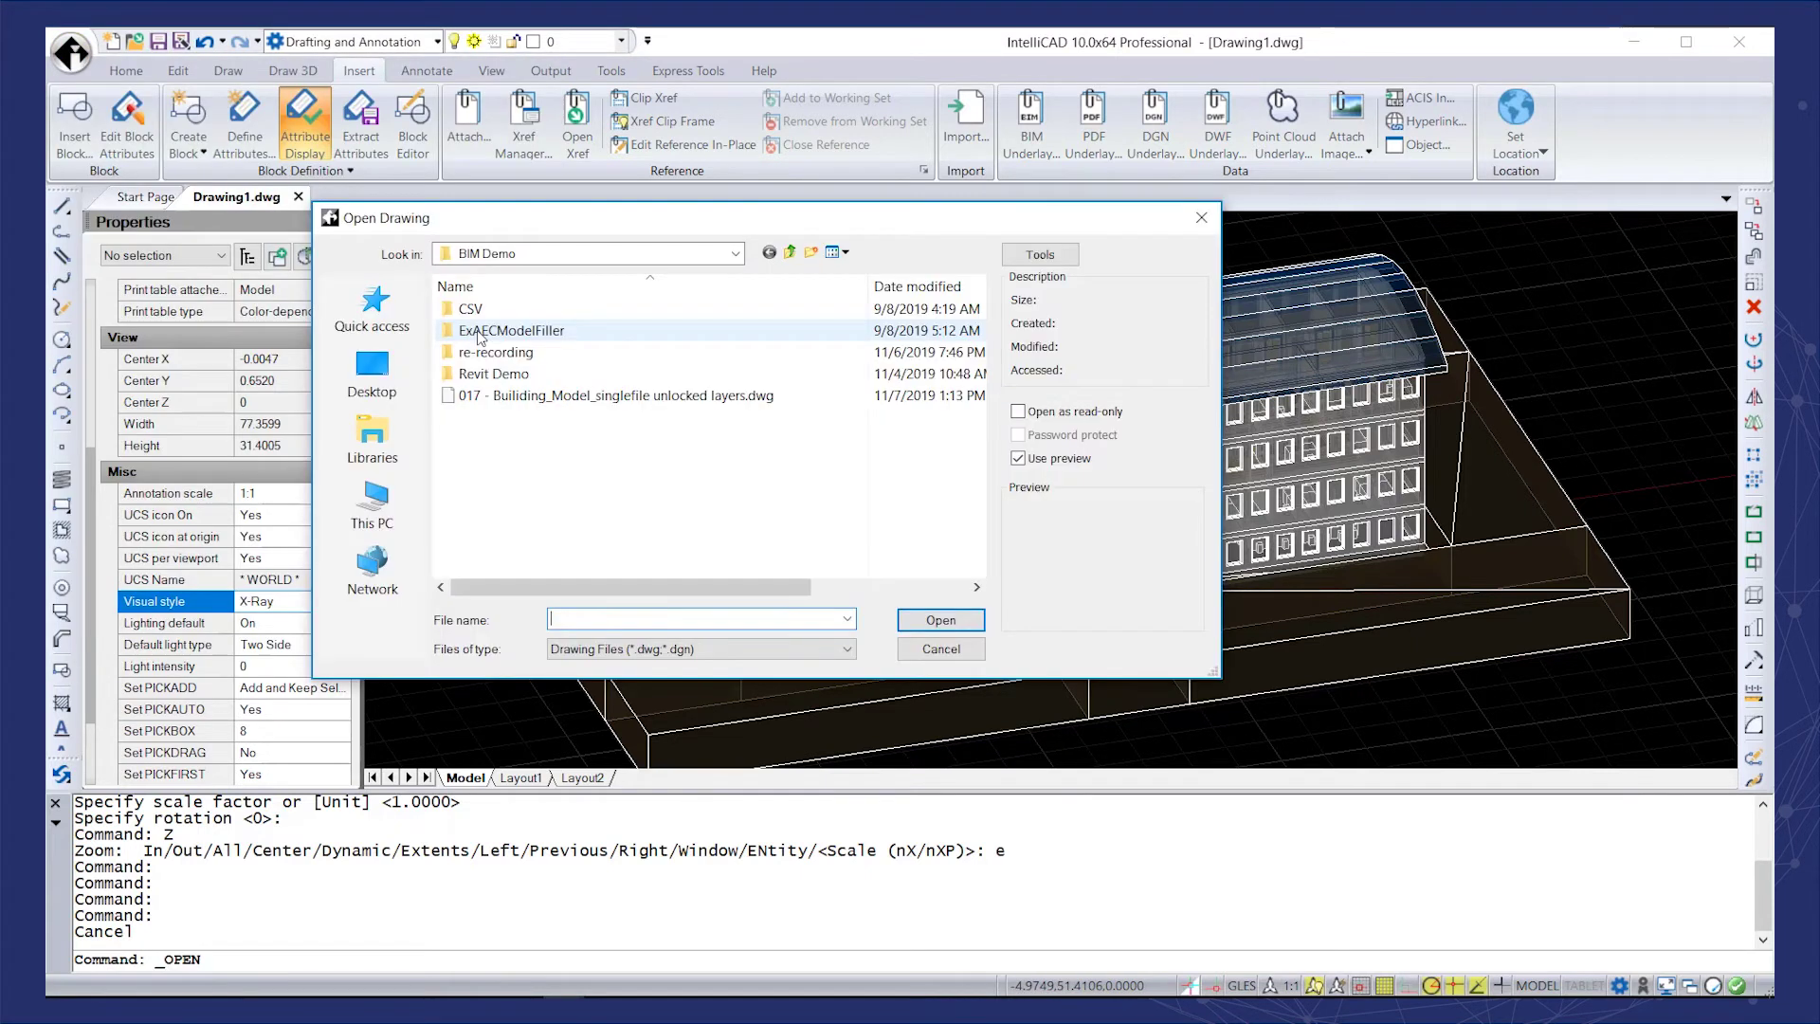
double_click(508, 399)
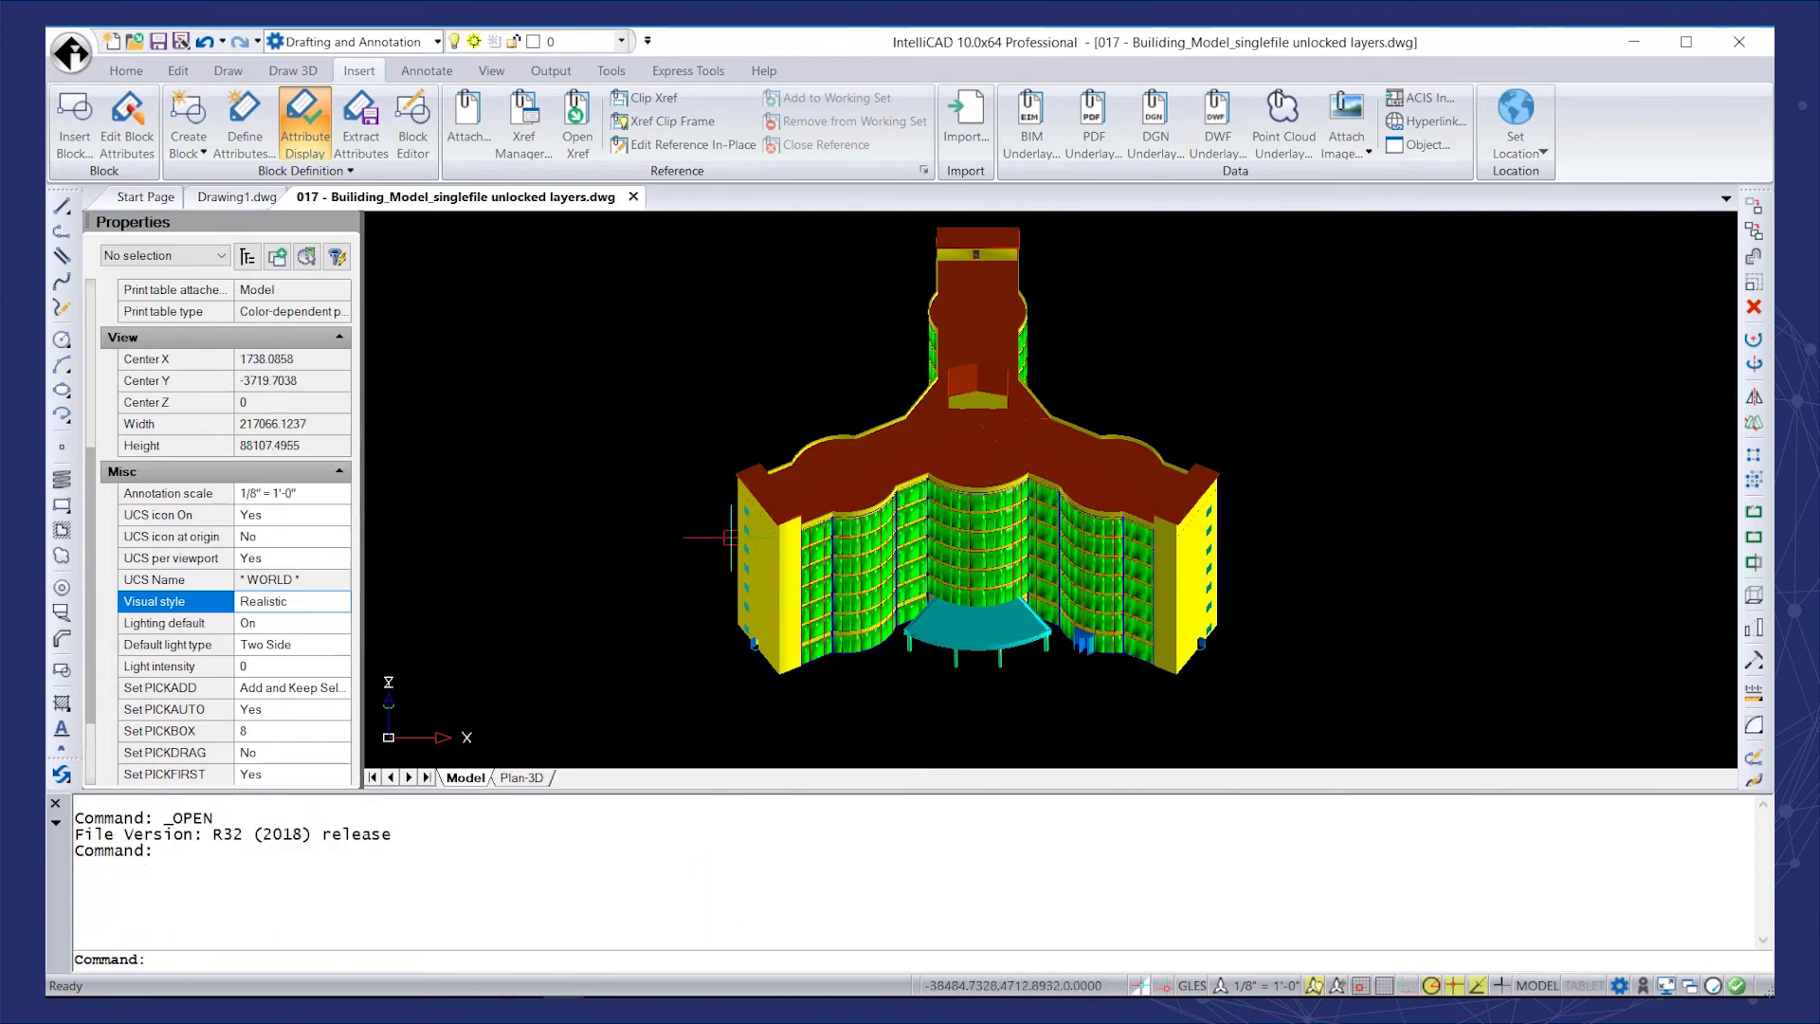
click(696, 531)
click(133, 255)
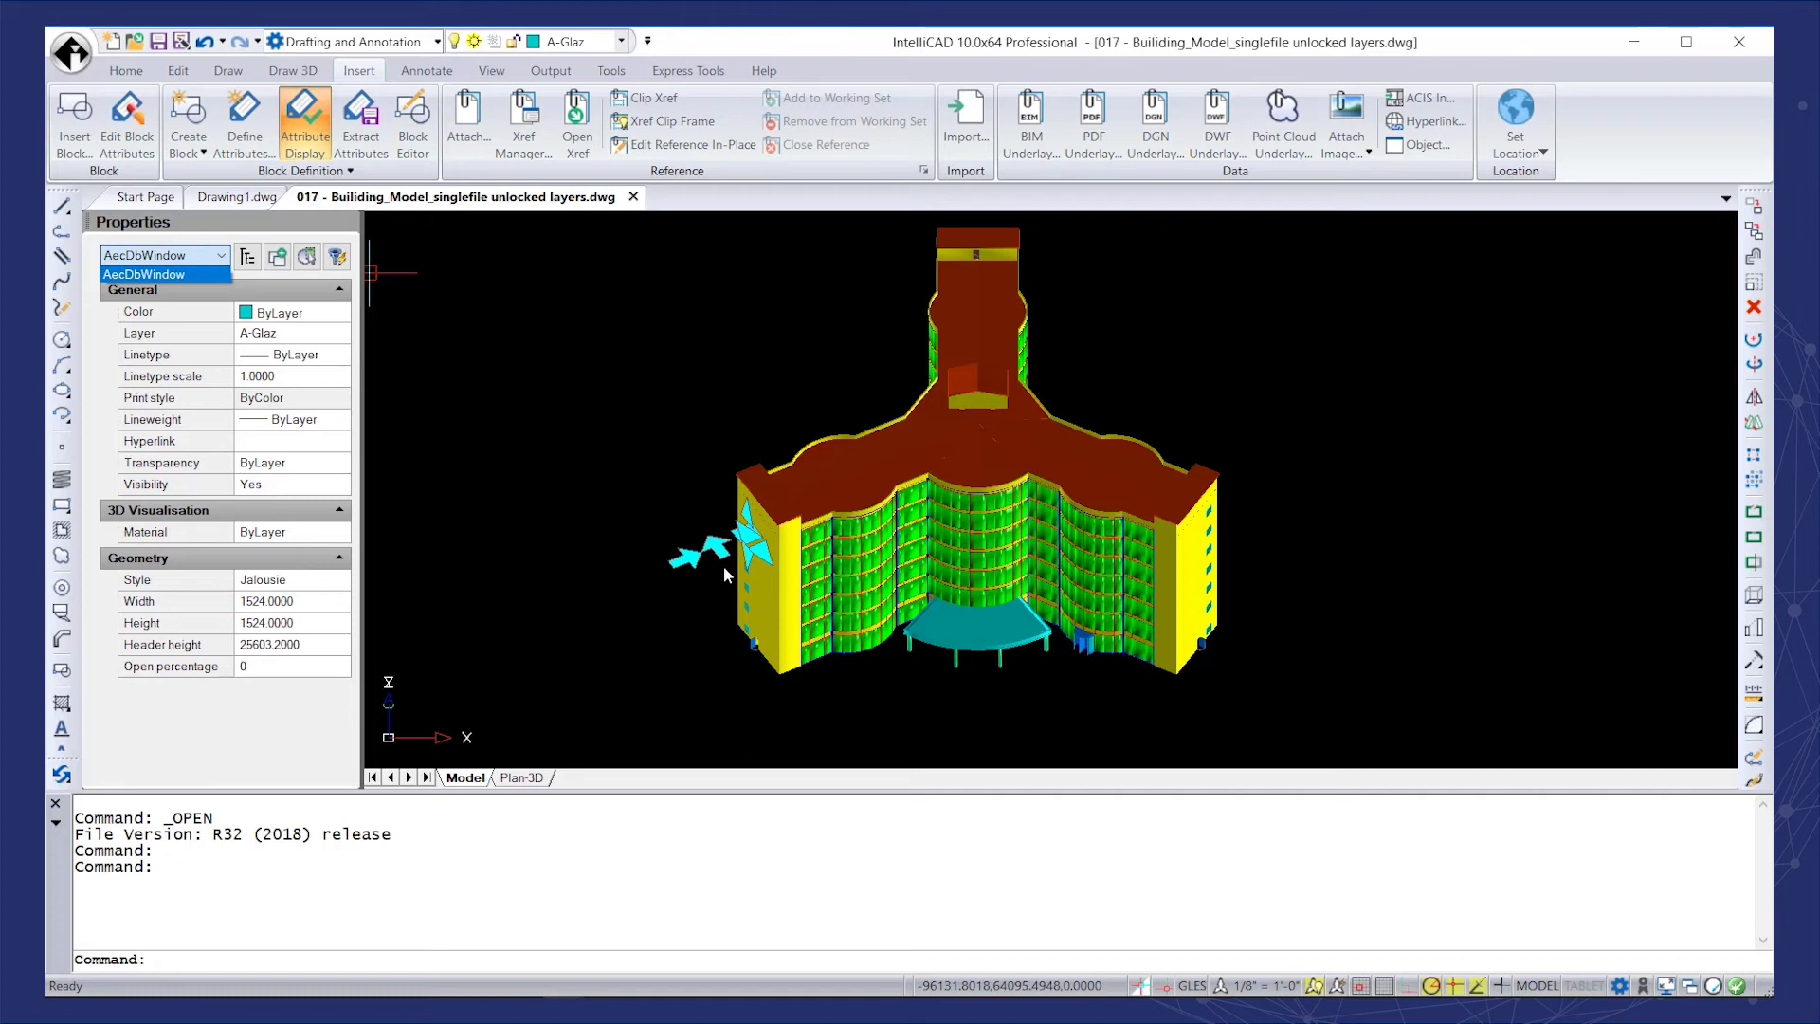
scroll(916, 529, up, 2)
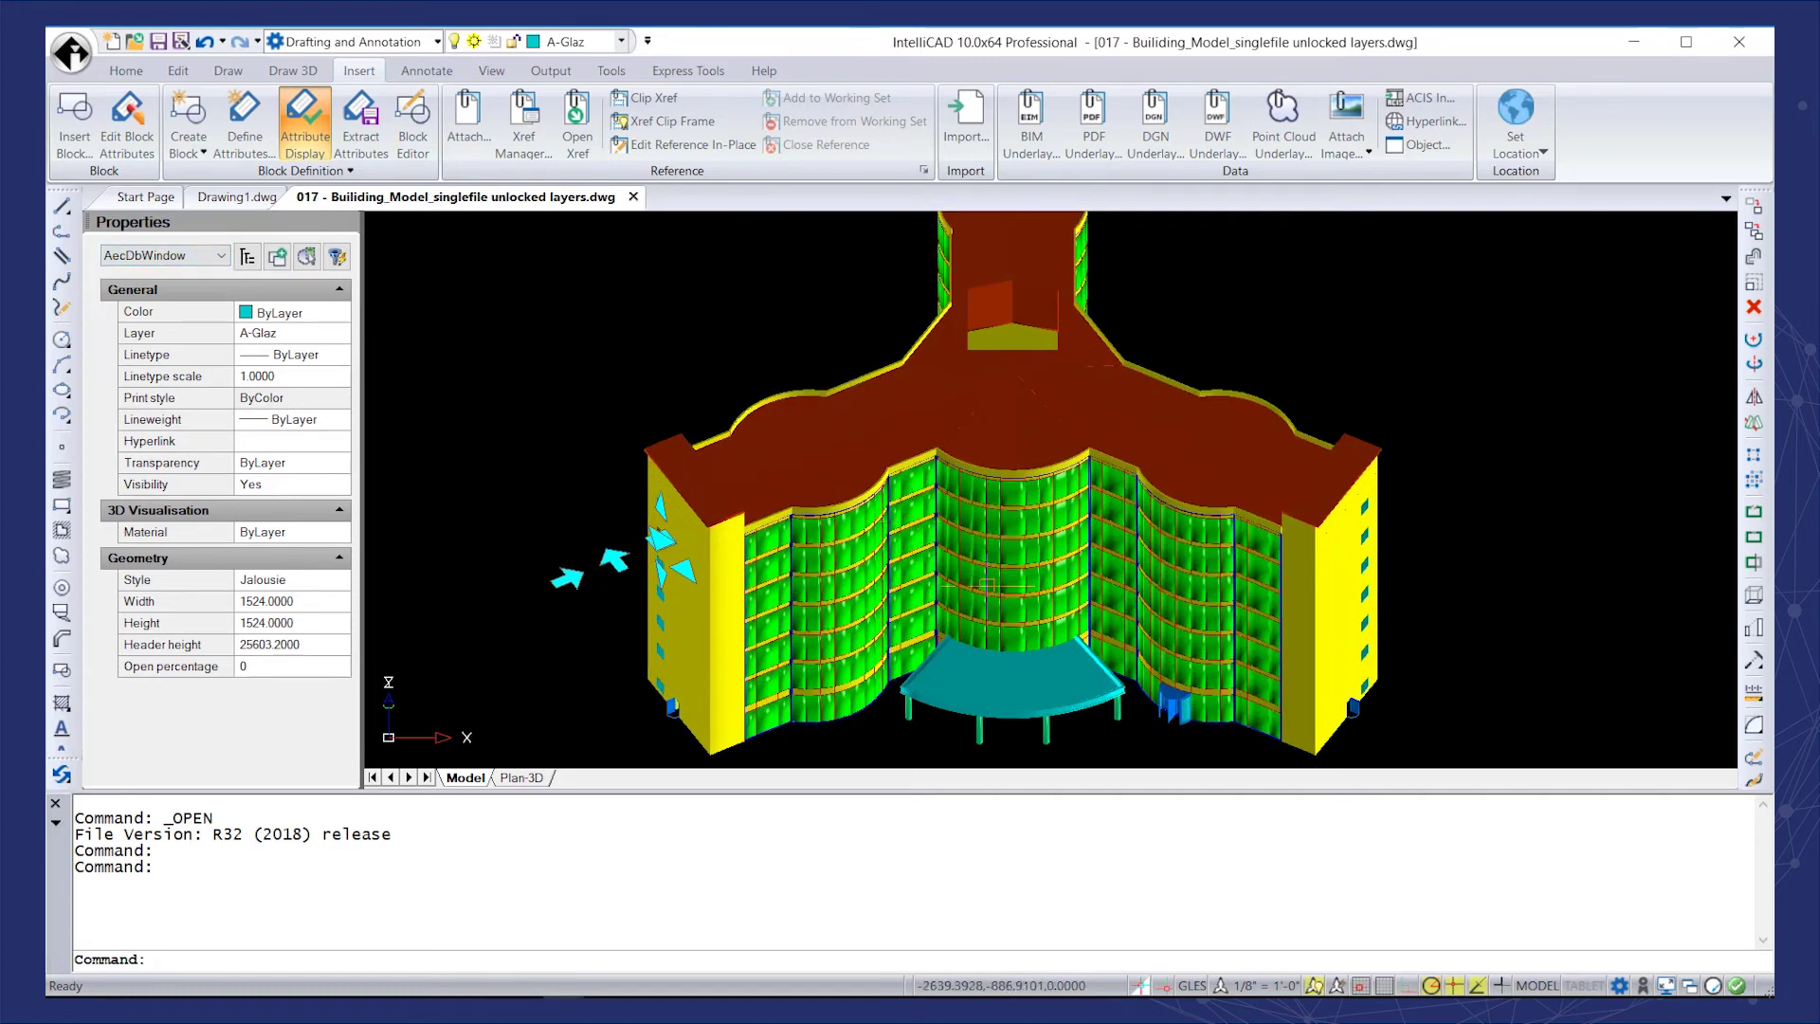
key(Escape)
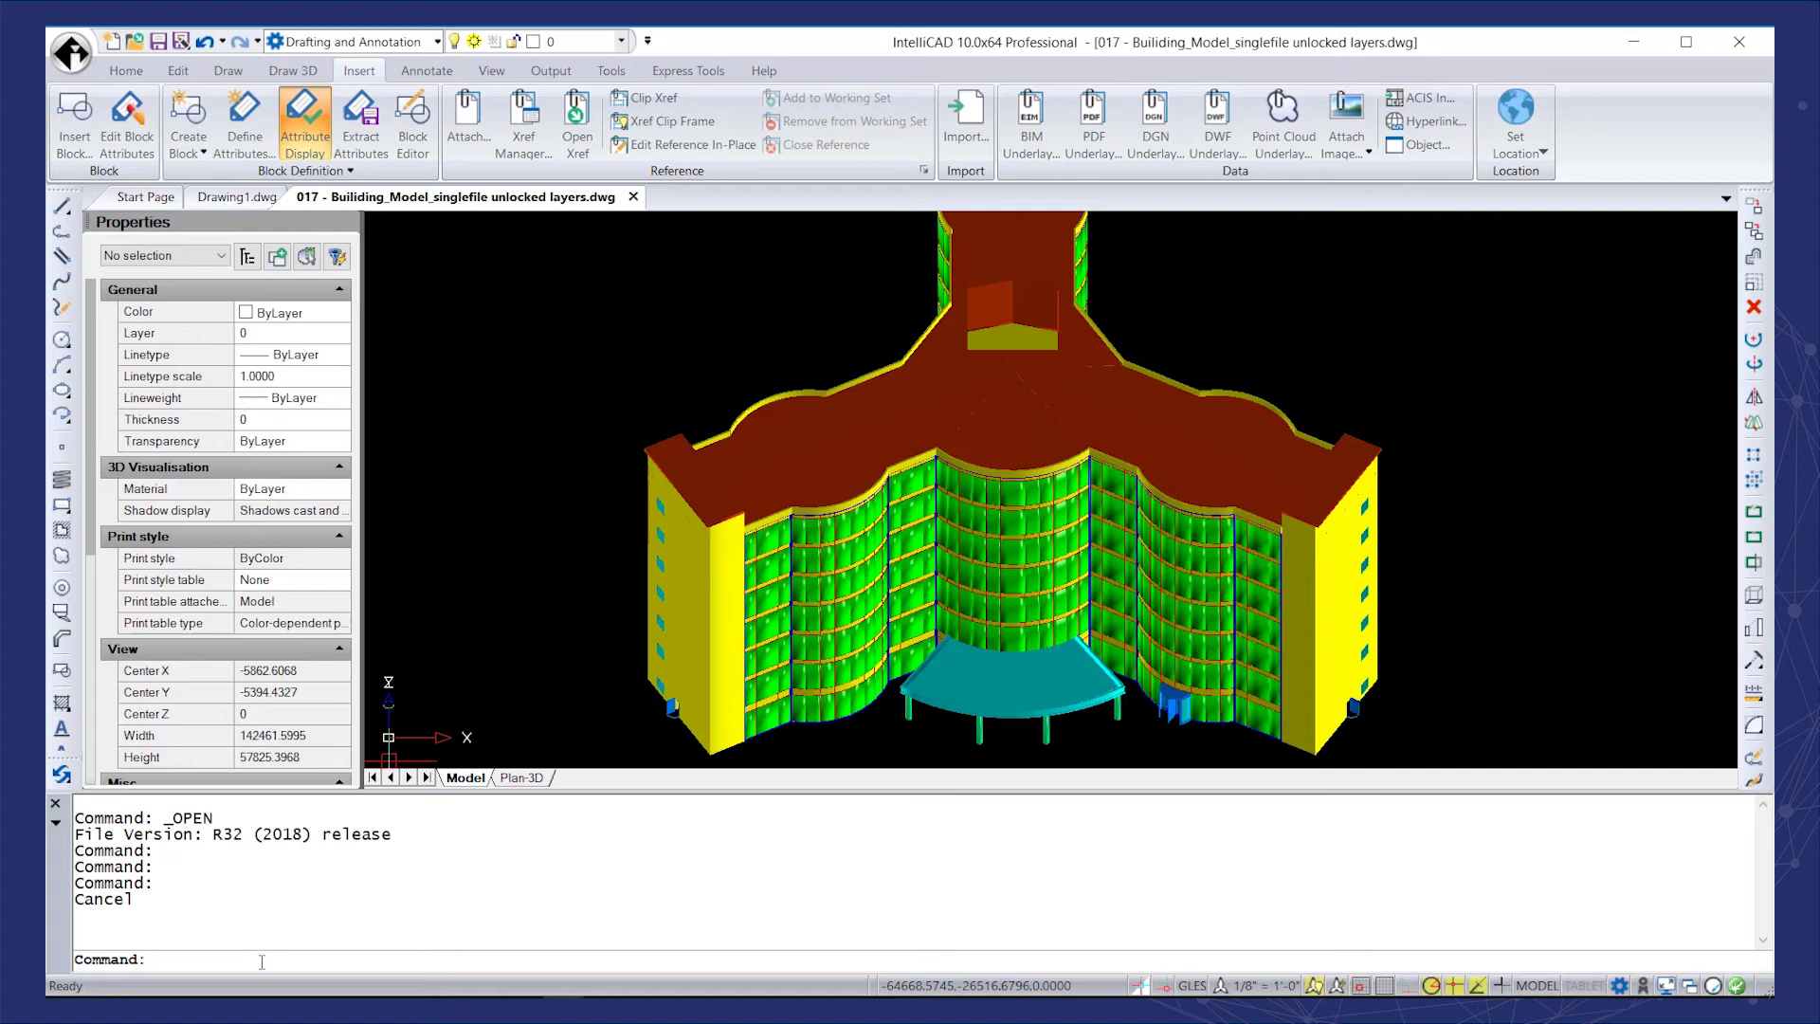
- Export the building model with IFCODAEXPORT, then start the new blank Drawing2.dwg
click(261, 961)
text(IFCODAEXPORT)
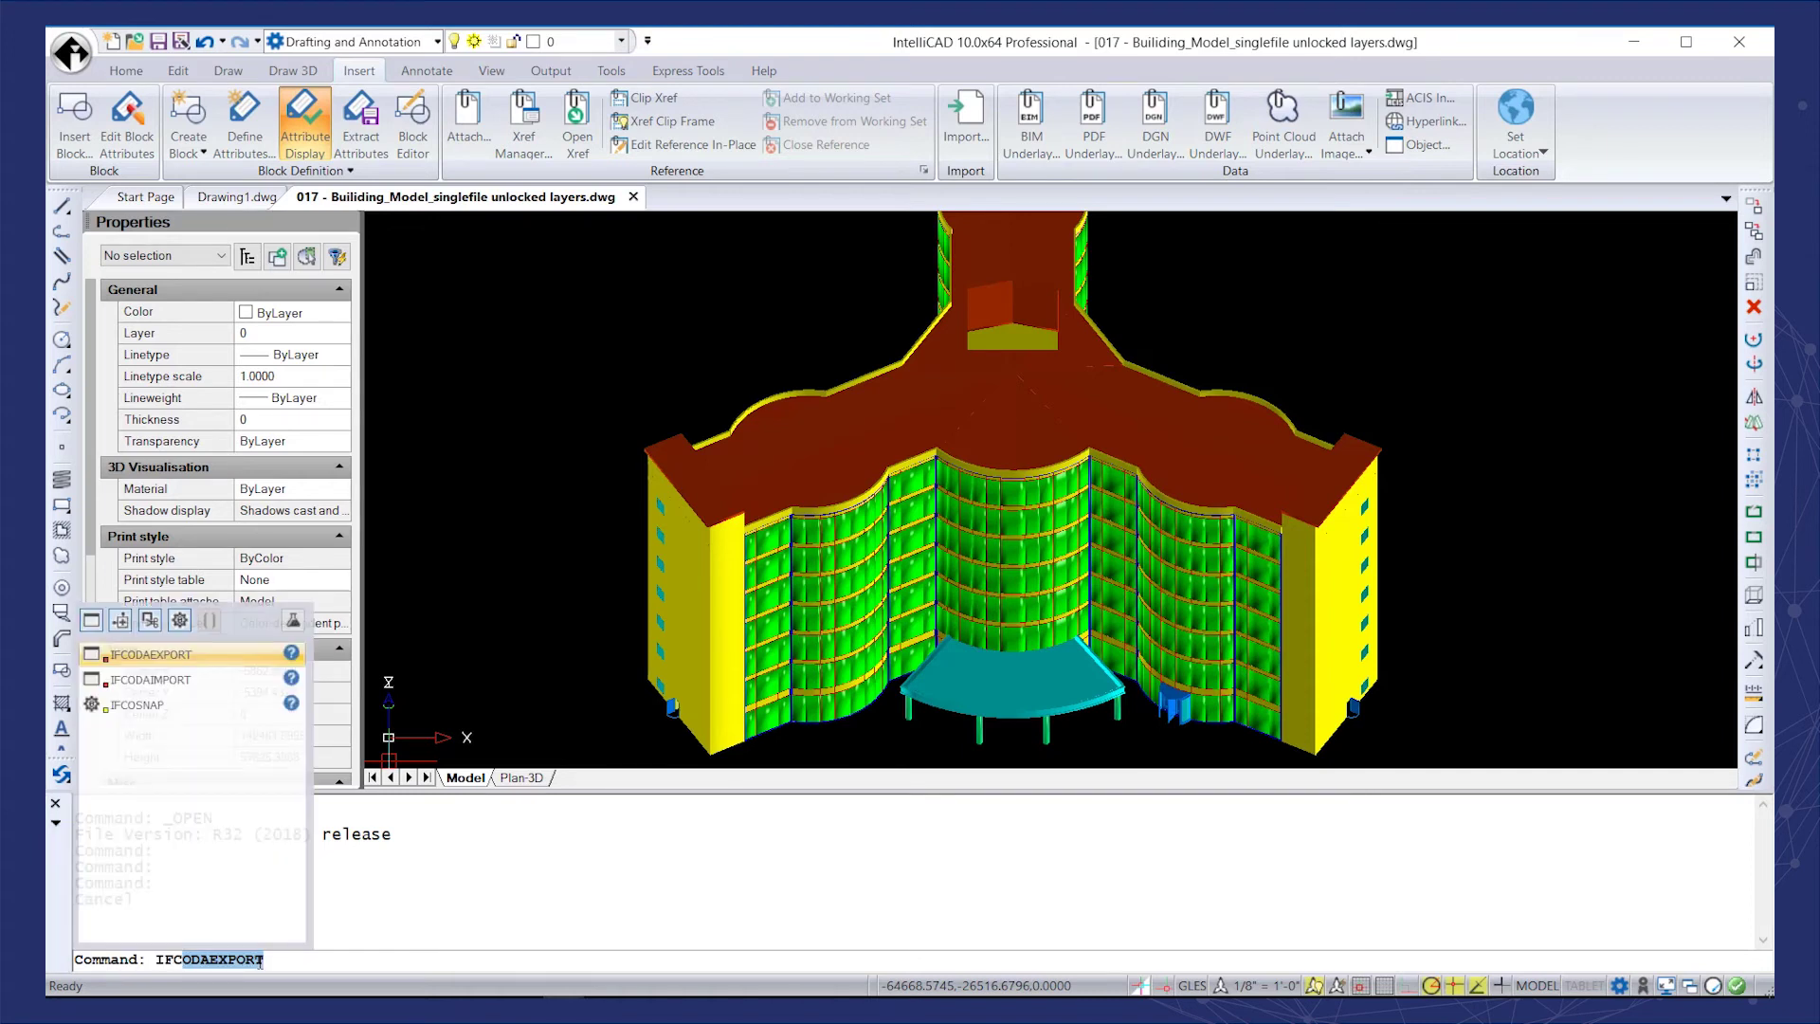
click(205, 656)
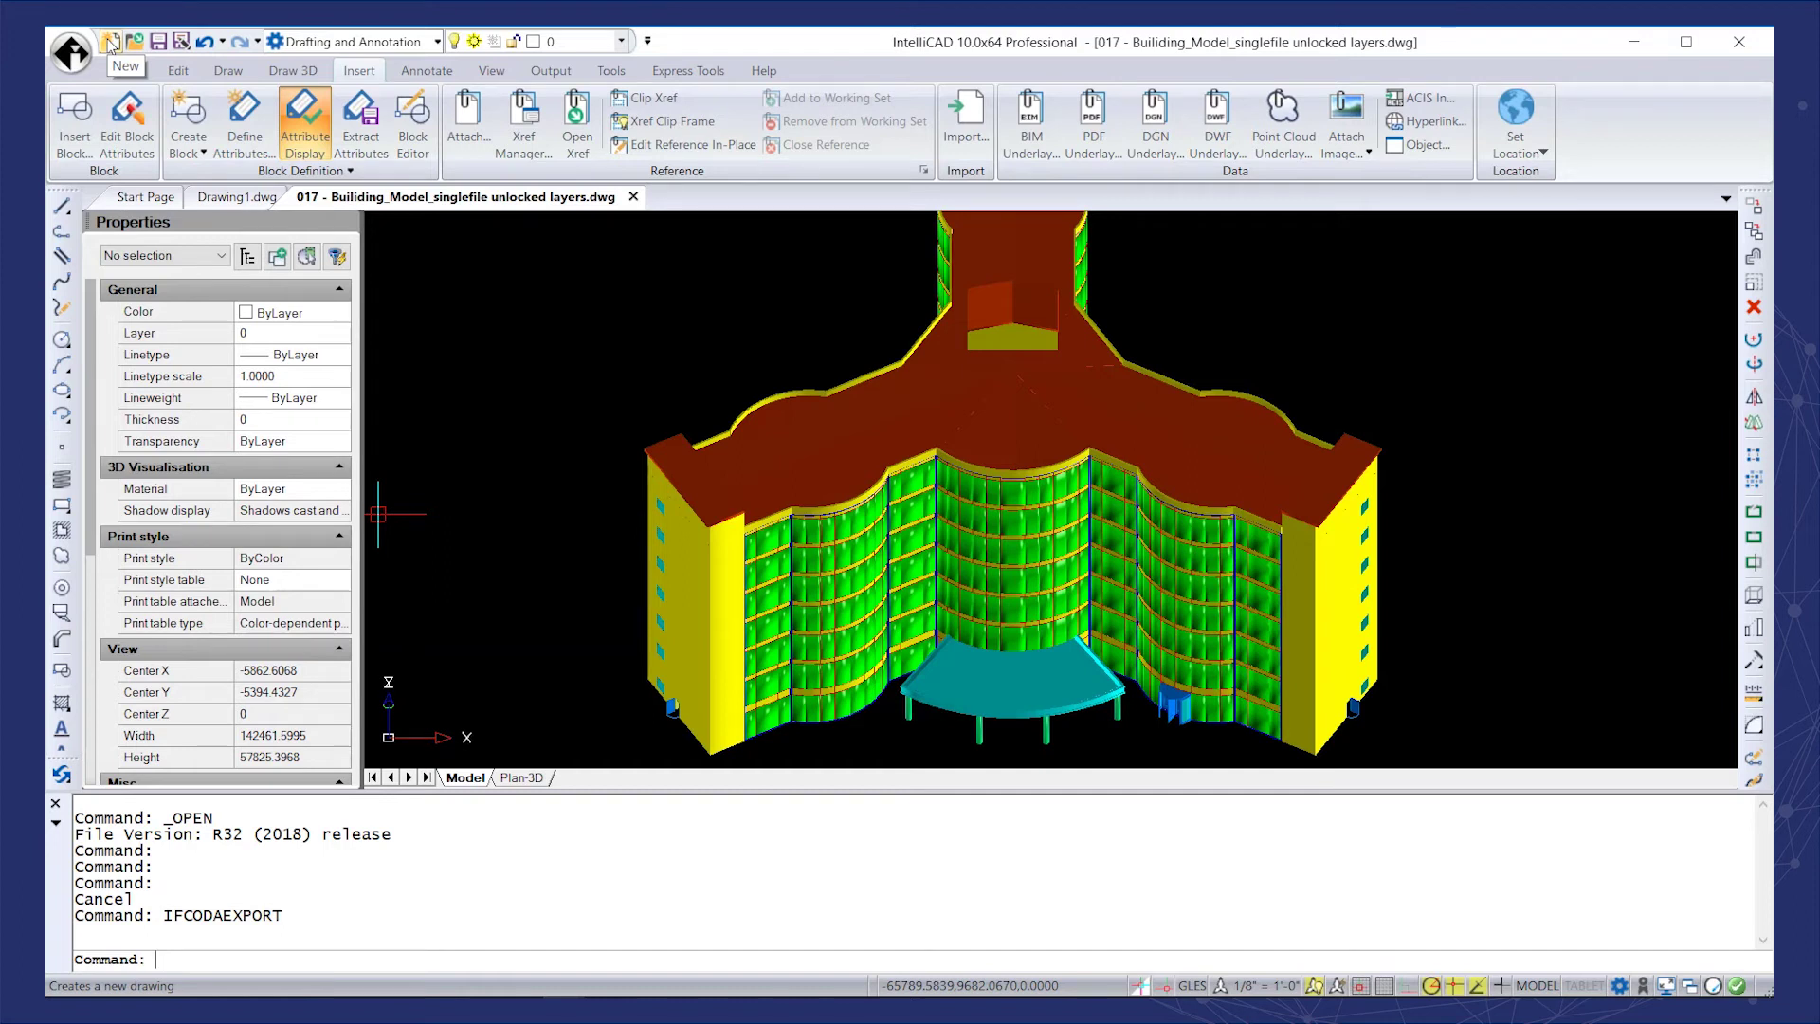
click(110, 43)
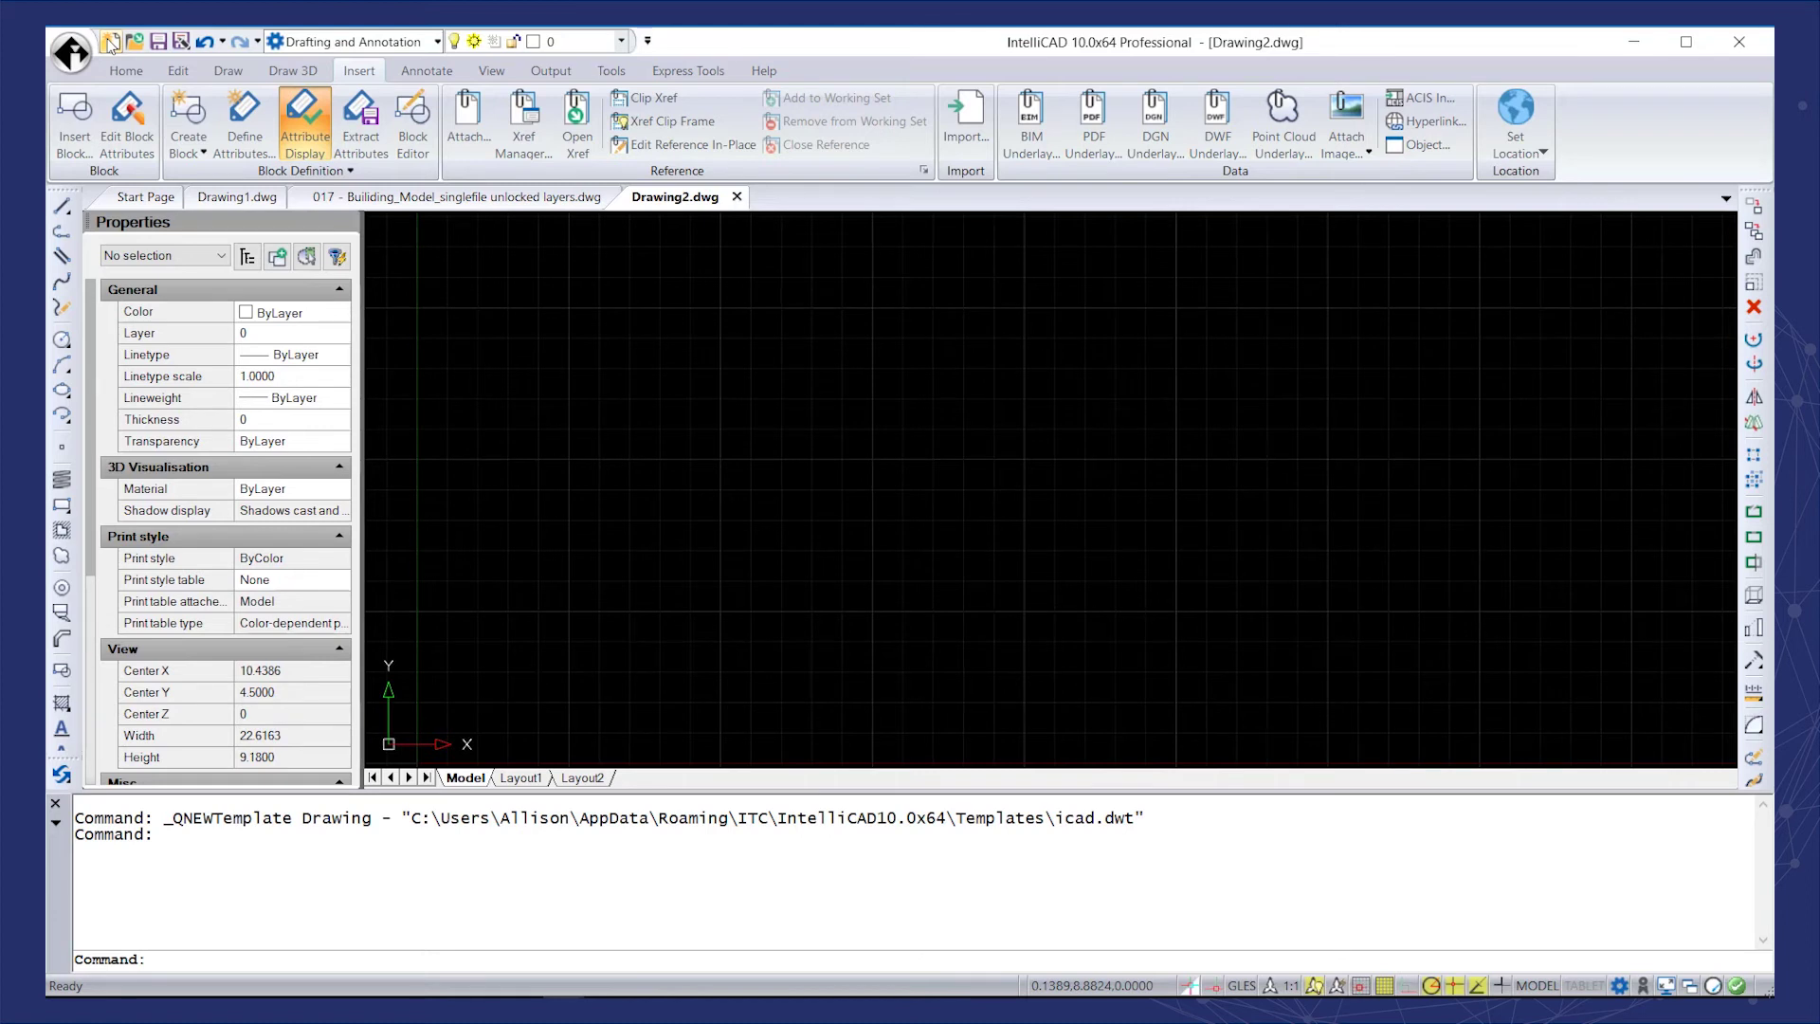
- Attach the 017 building IFC file from BIM Demo as an underlay at scale 1.0, rotation 0
click(1036, 150)
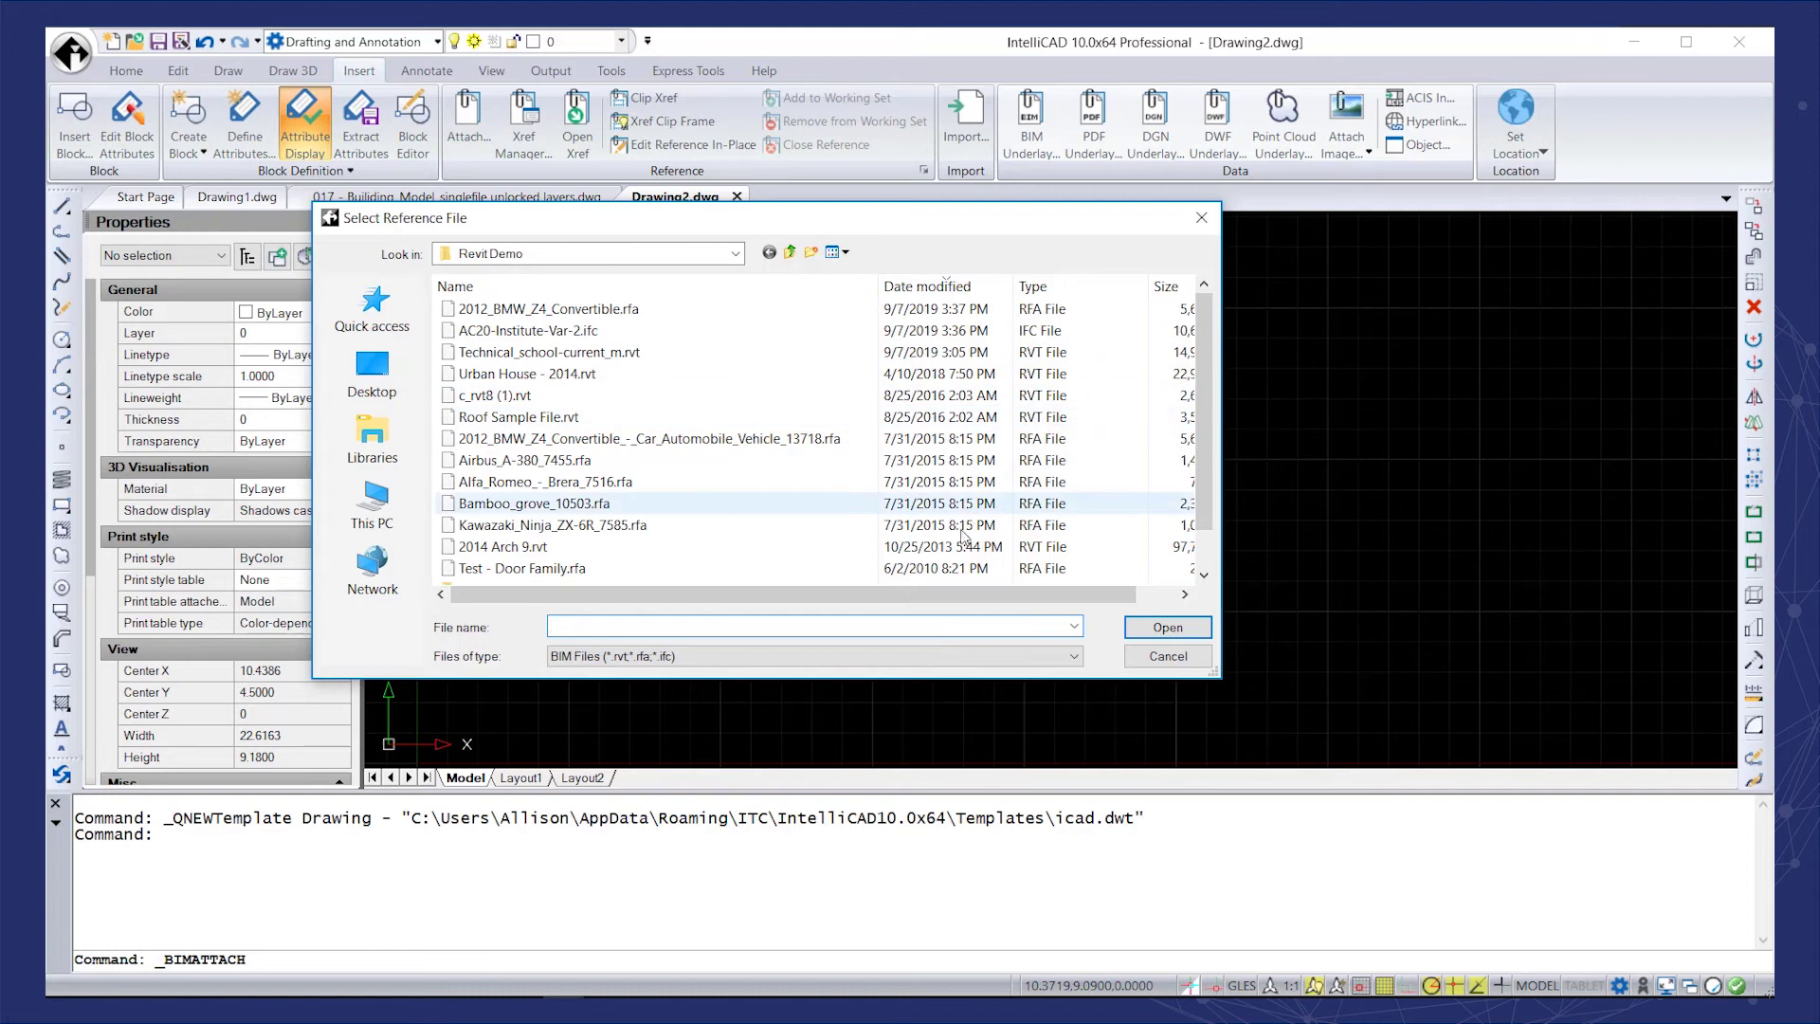
click(789, 253)
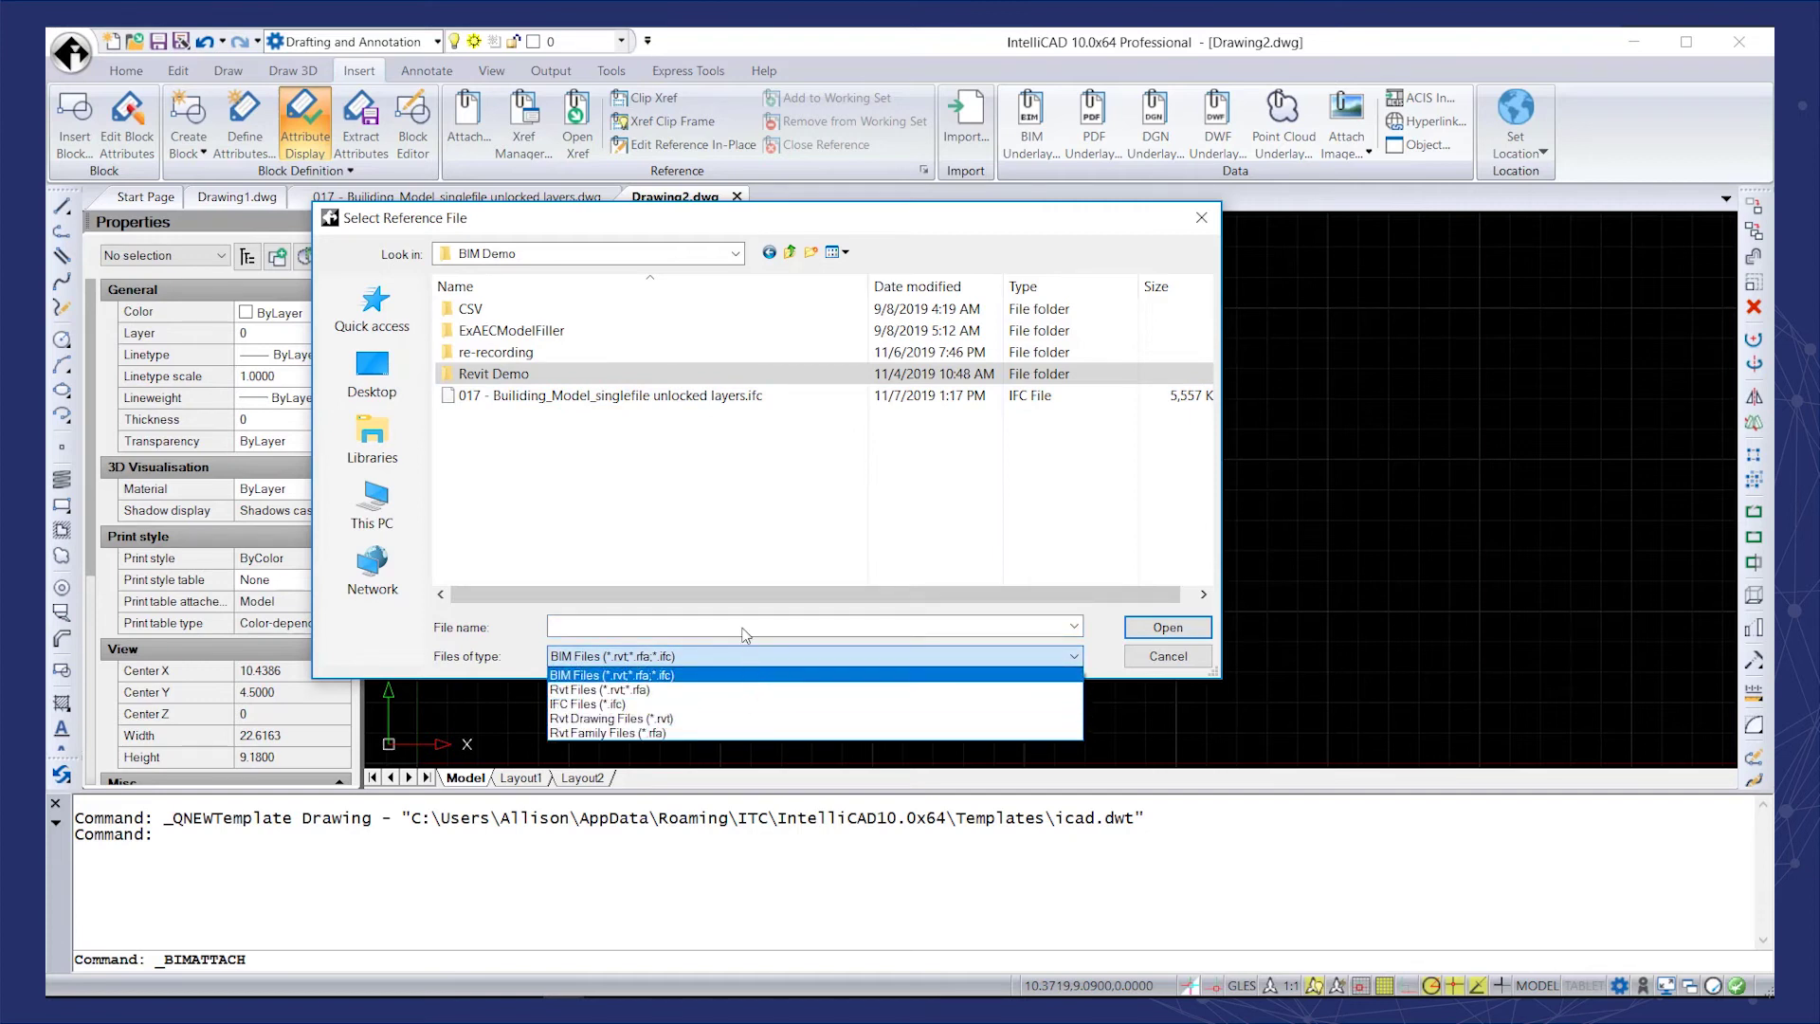
click(654, 403)
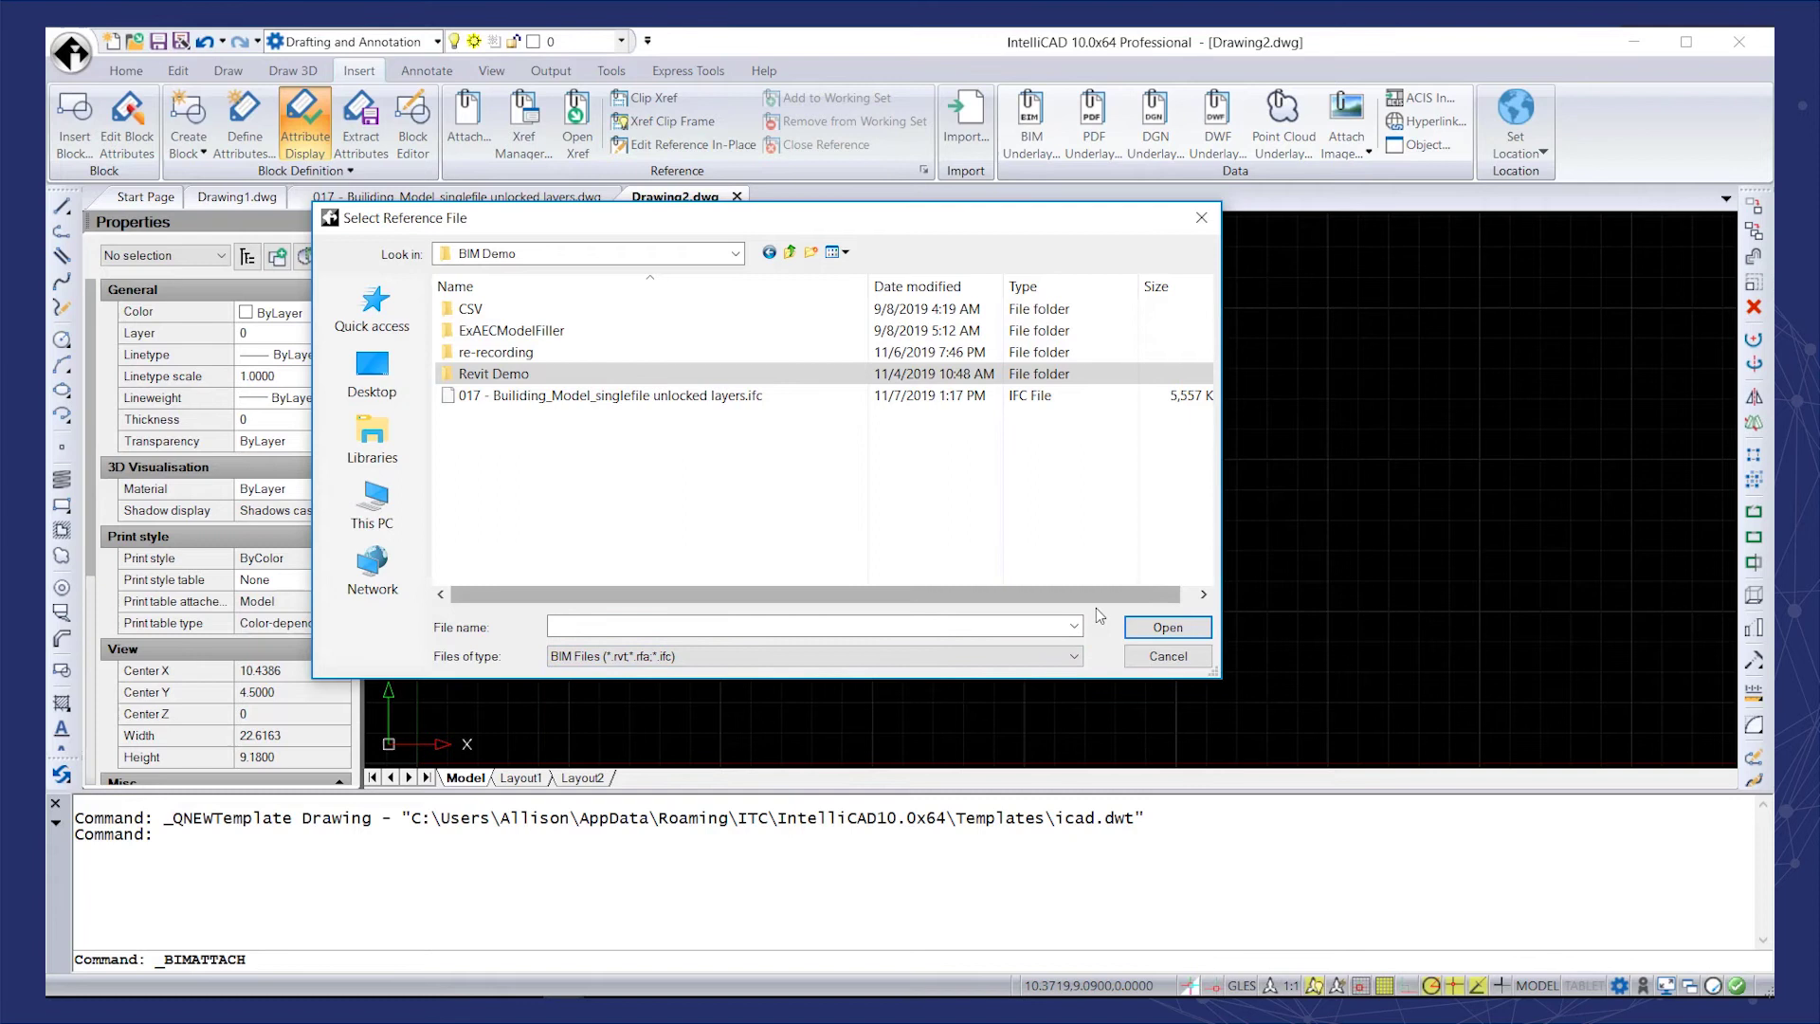
click(739, 396)
click(1151, 627)
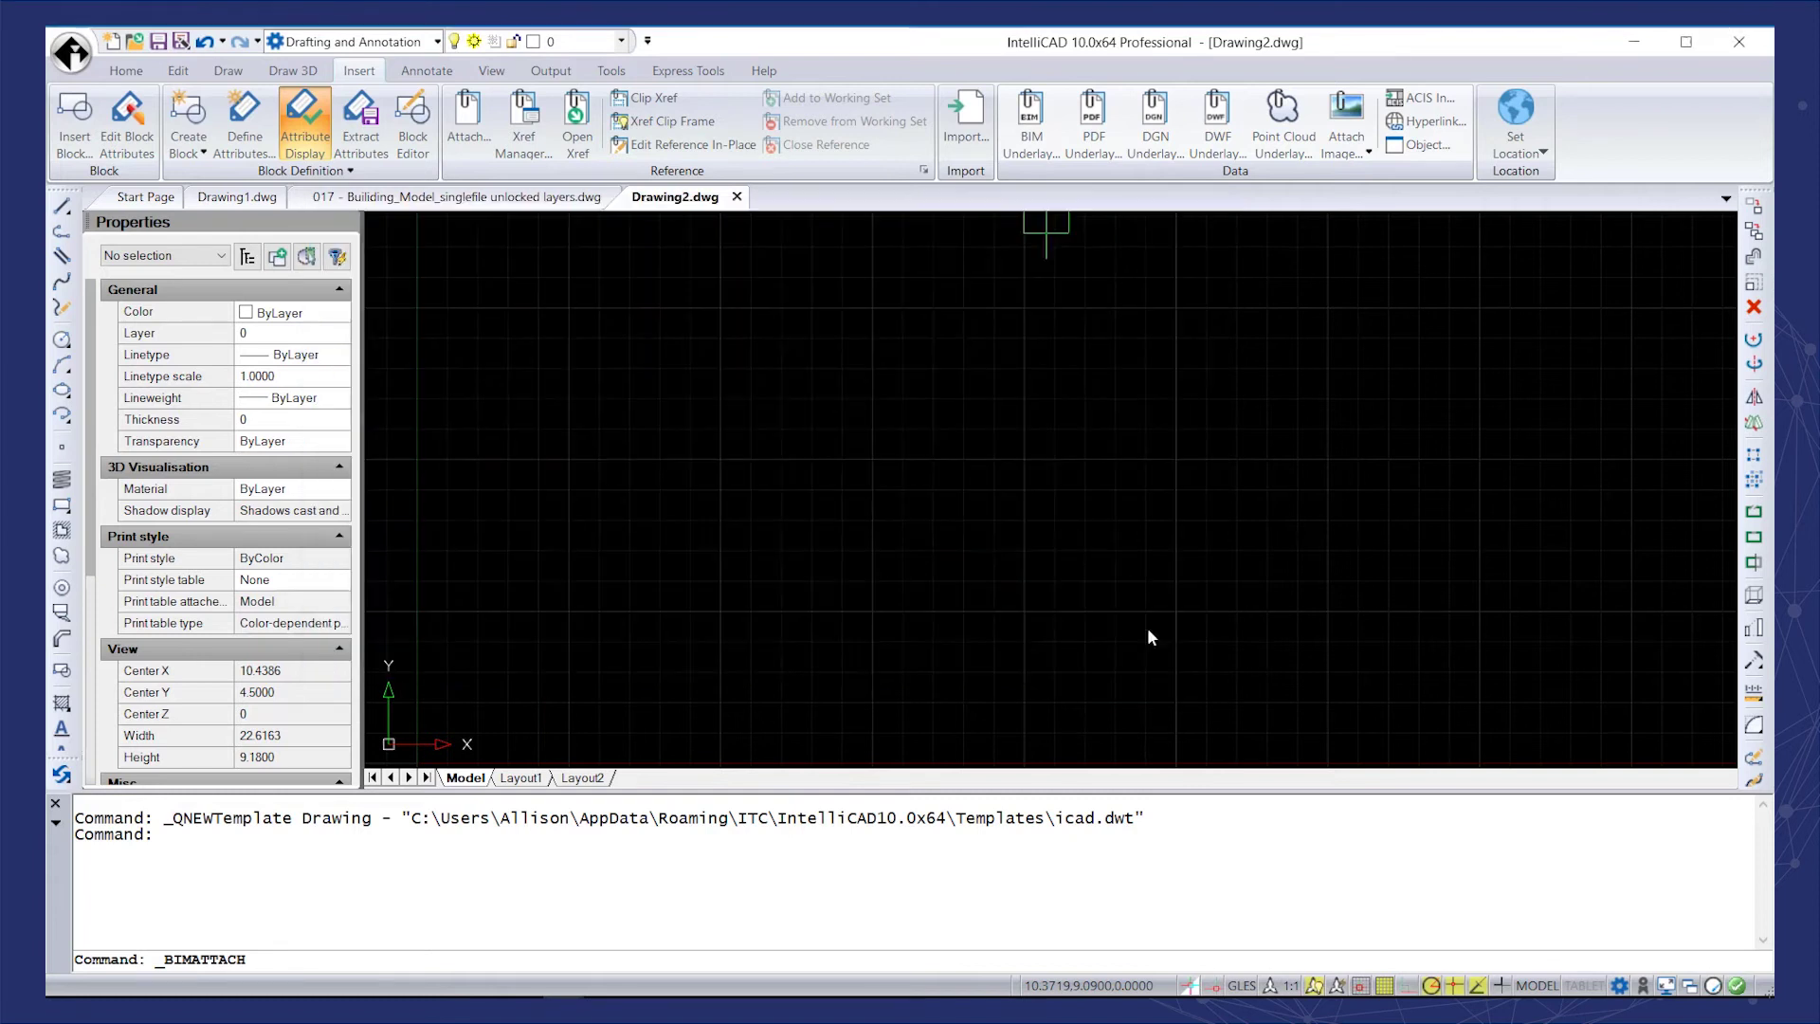
click(674, 609)
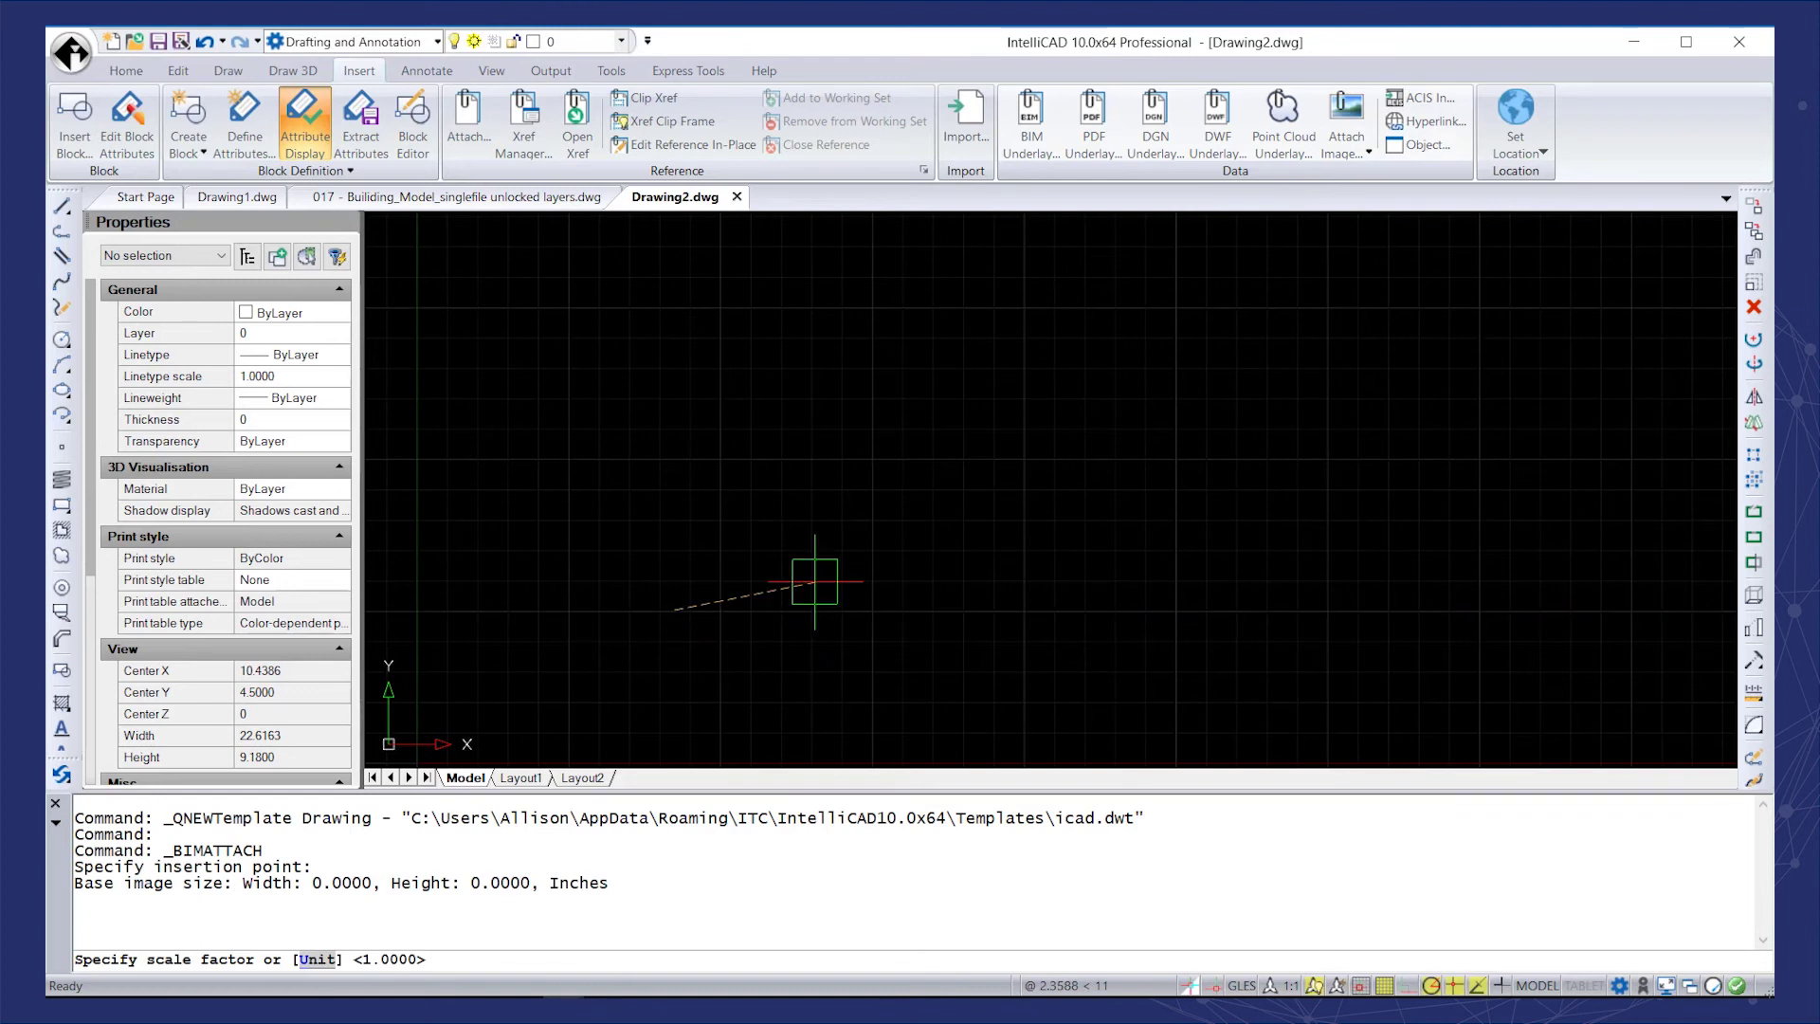
key(Return)
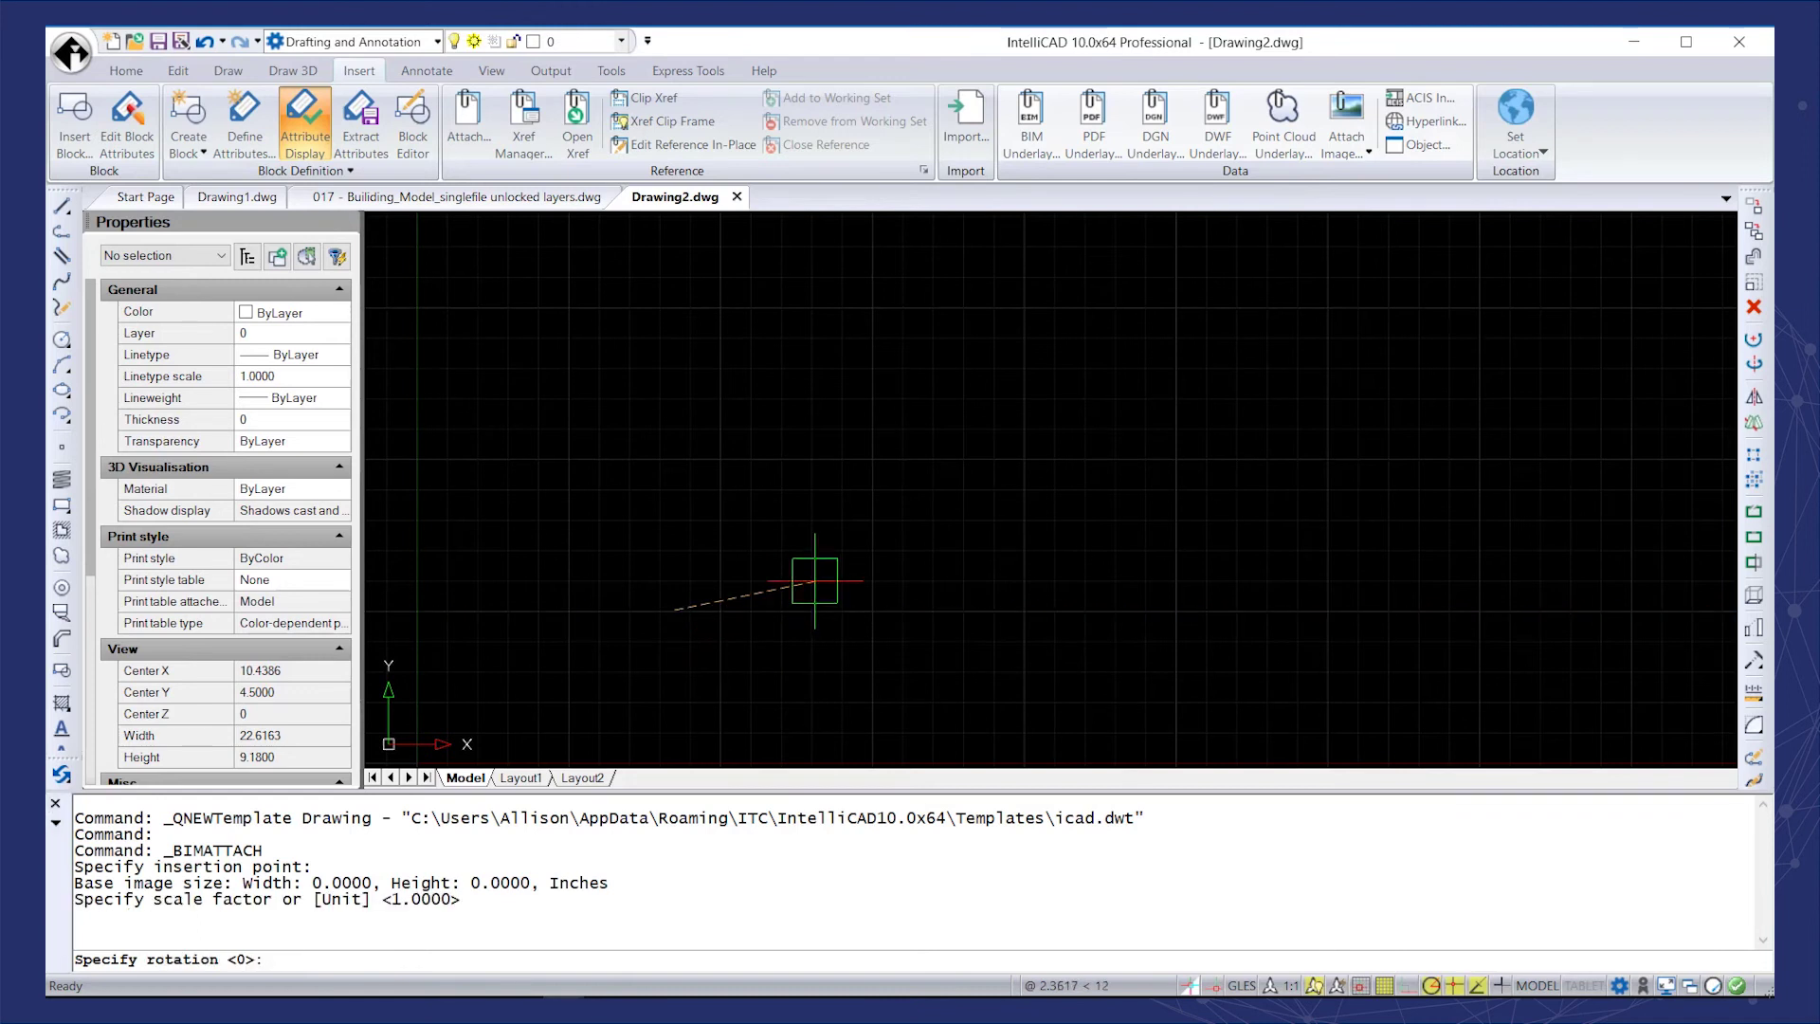
key(Return)
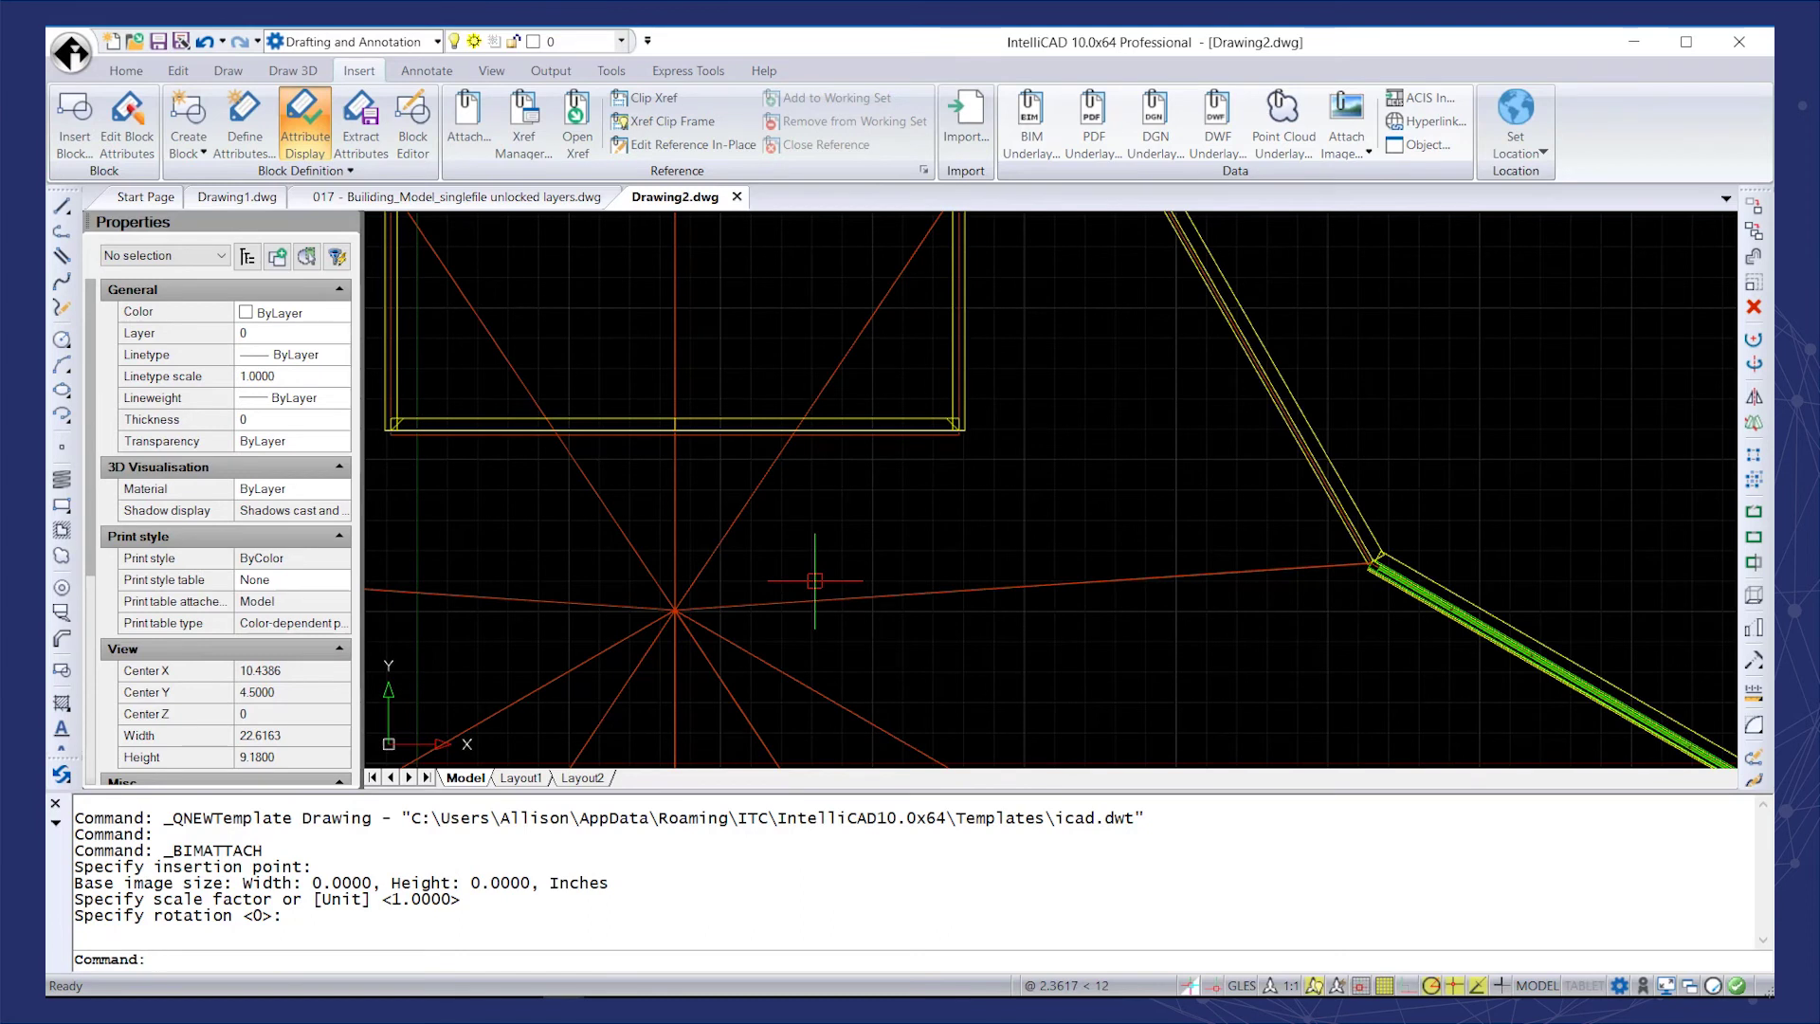
- Zoom to extents to show the whole three-armed building
text(z)
key(Return)
text(e)
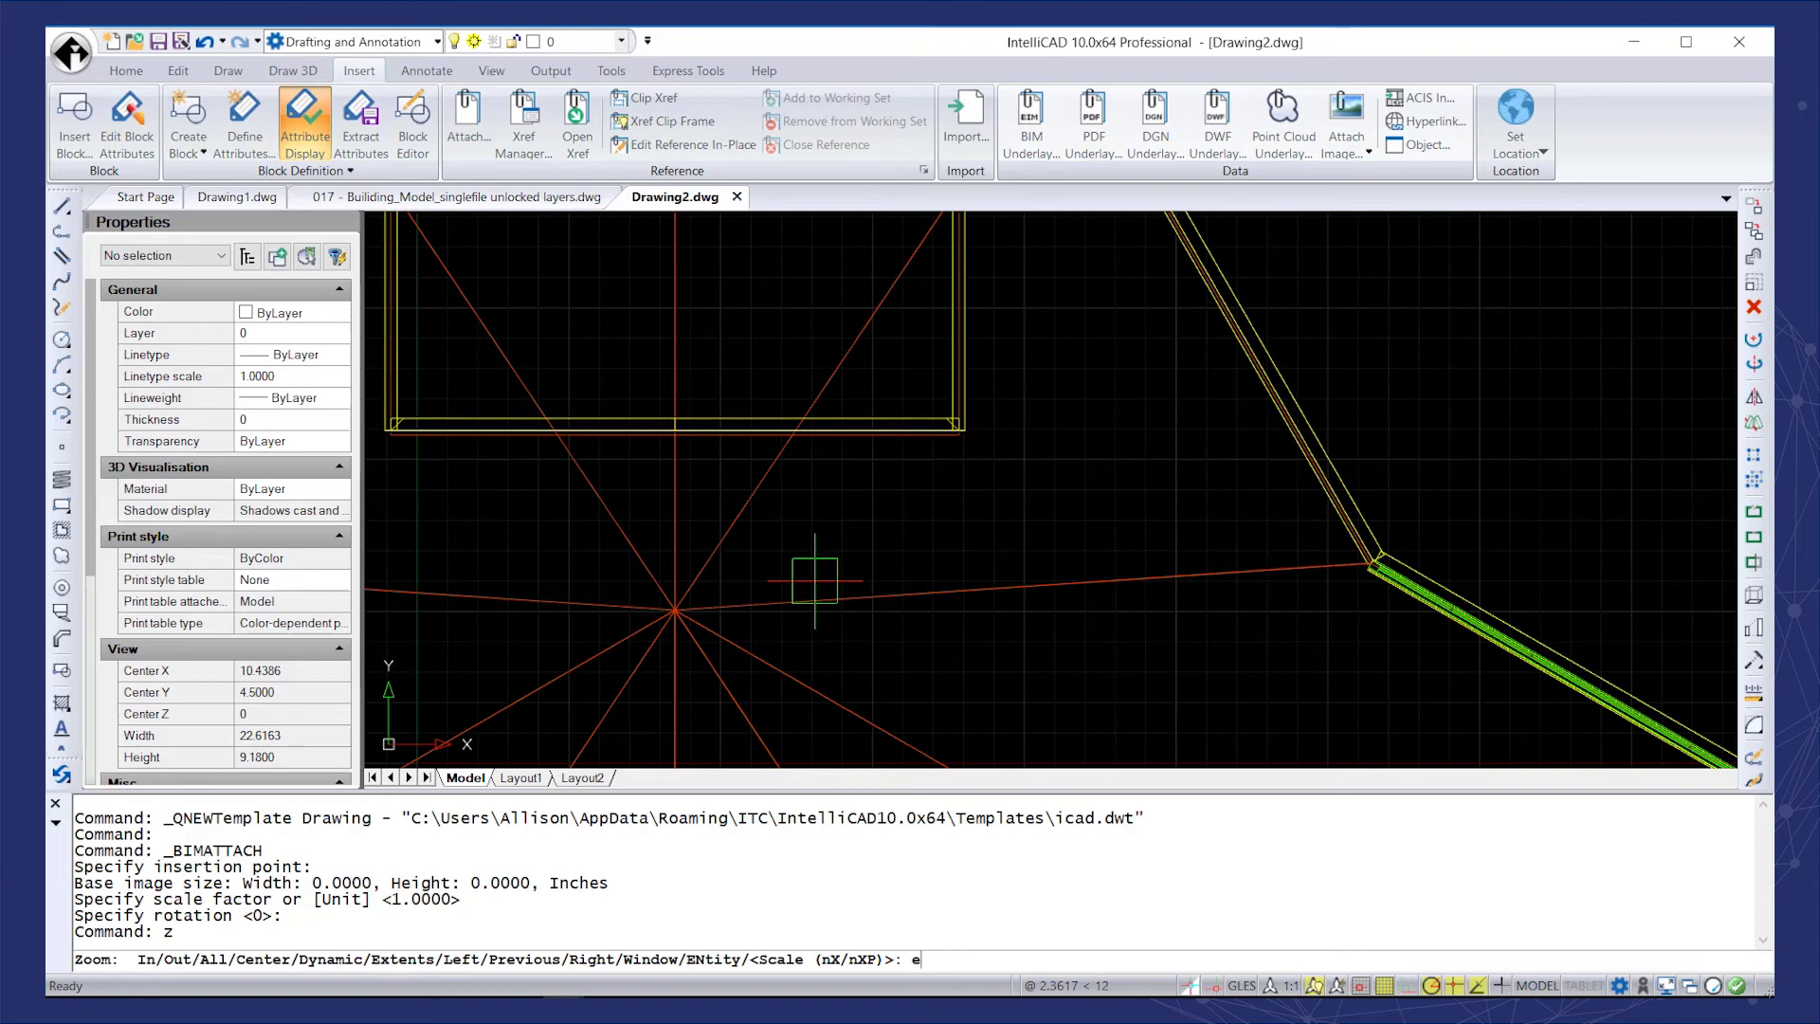
key(Return)
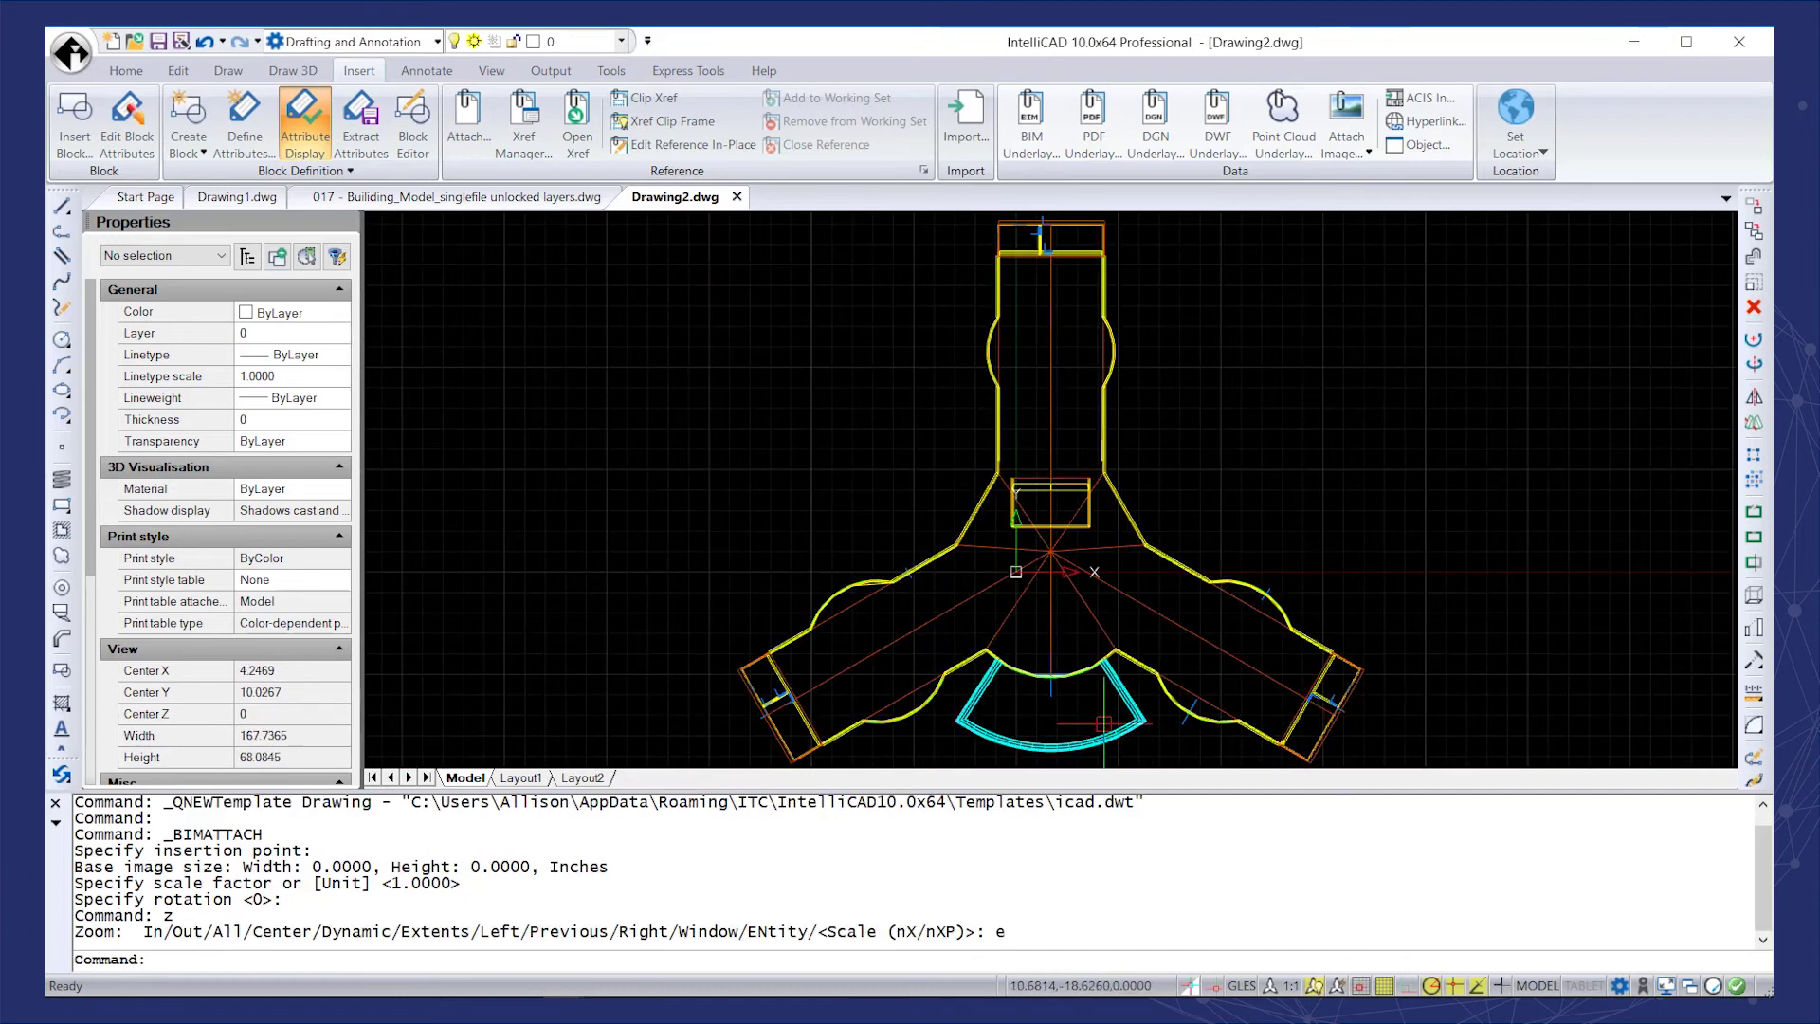
- Orbit the flat building plan into a near-front 3D view of the 017 building
shift+middle_drag(1016, 572, 1160, 531)
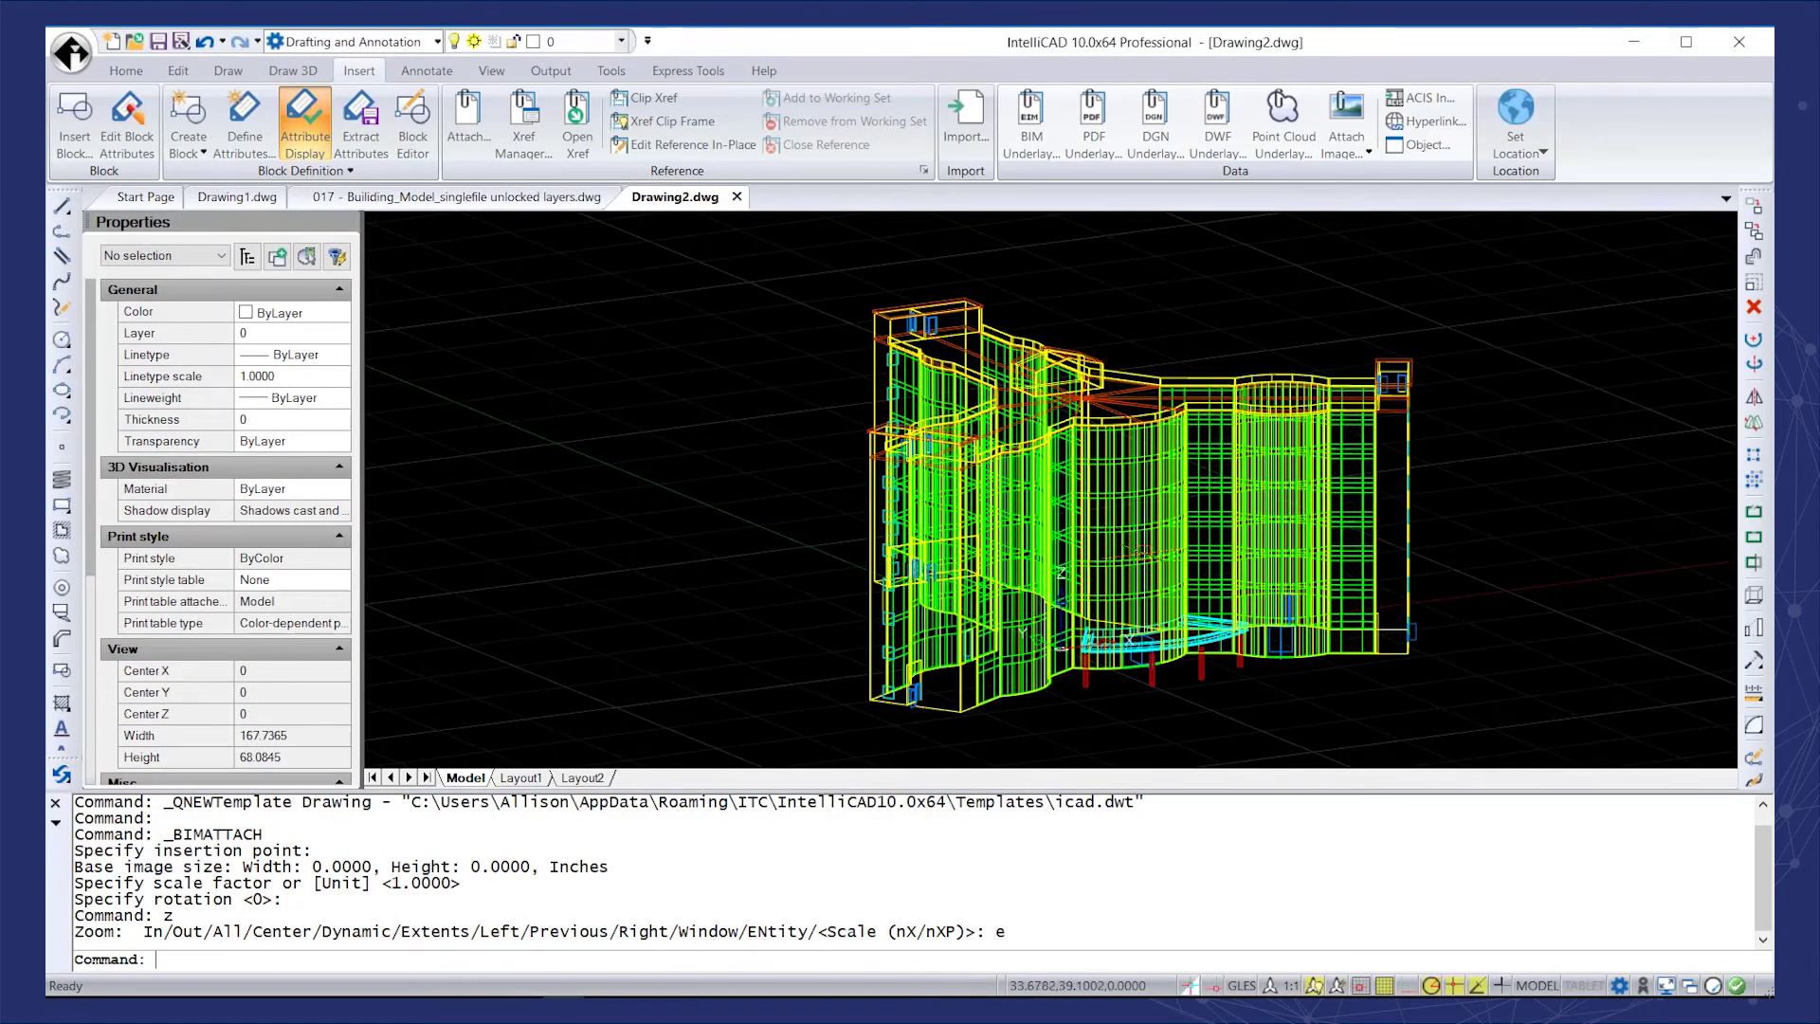
shift+middle_drag(1119, 557, 1078, 547)
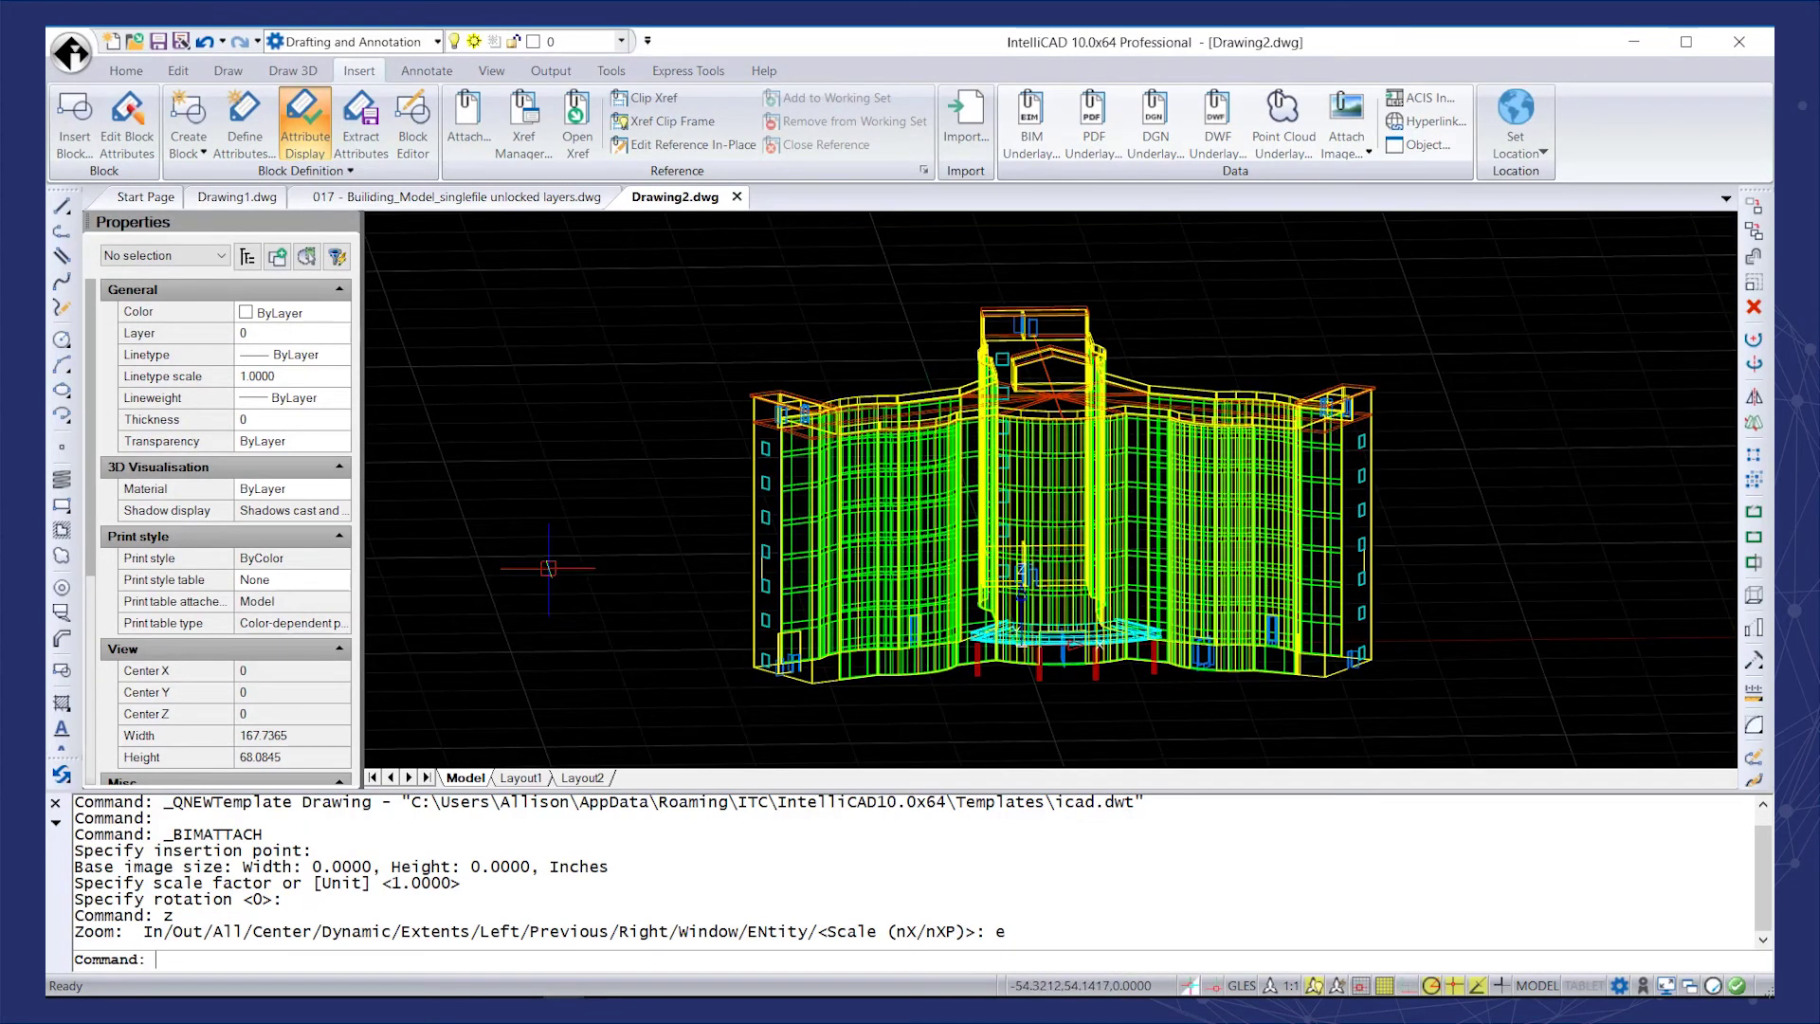
scroll(332, 737, down, 5)
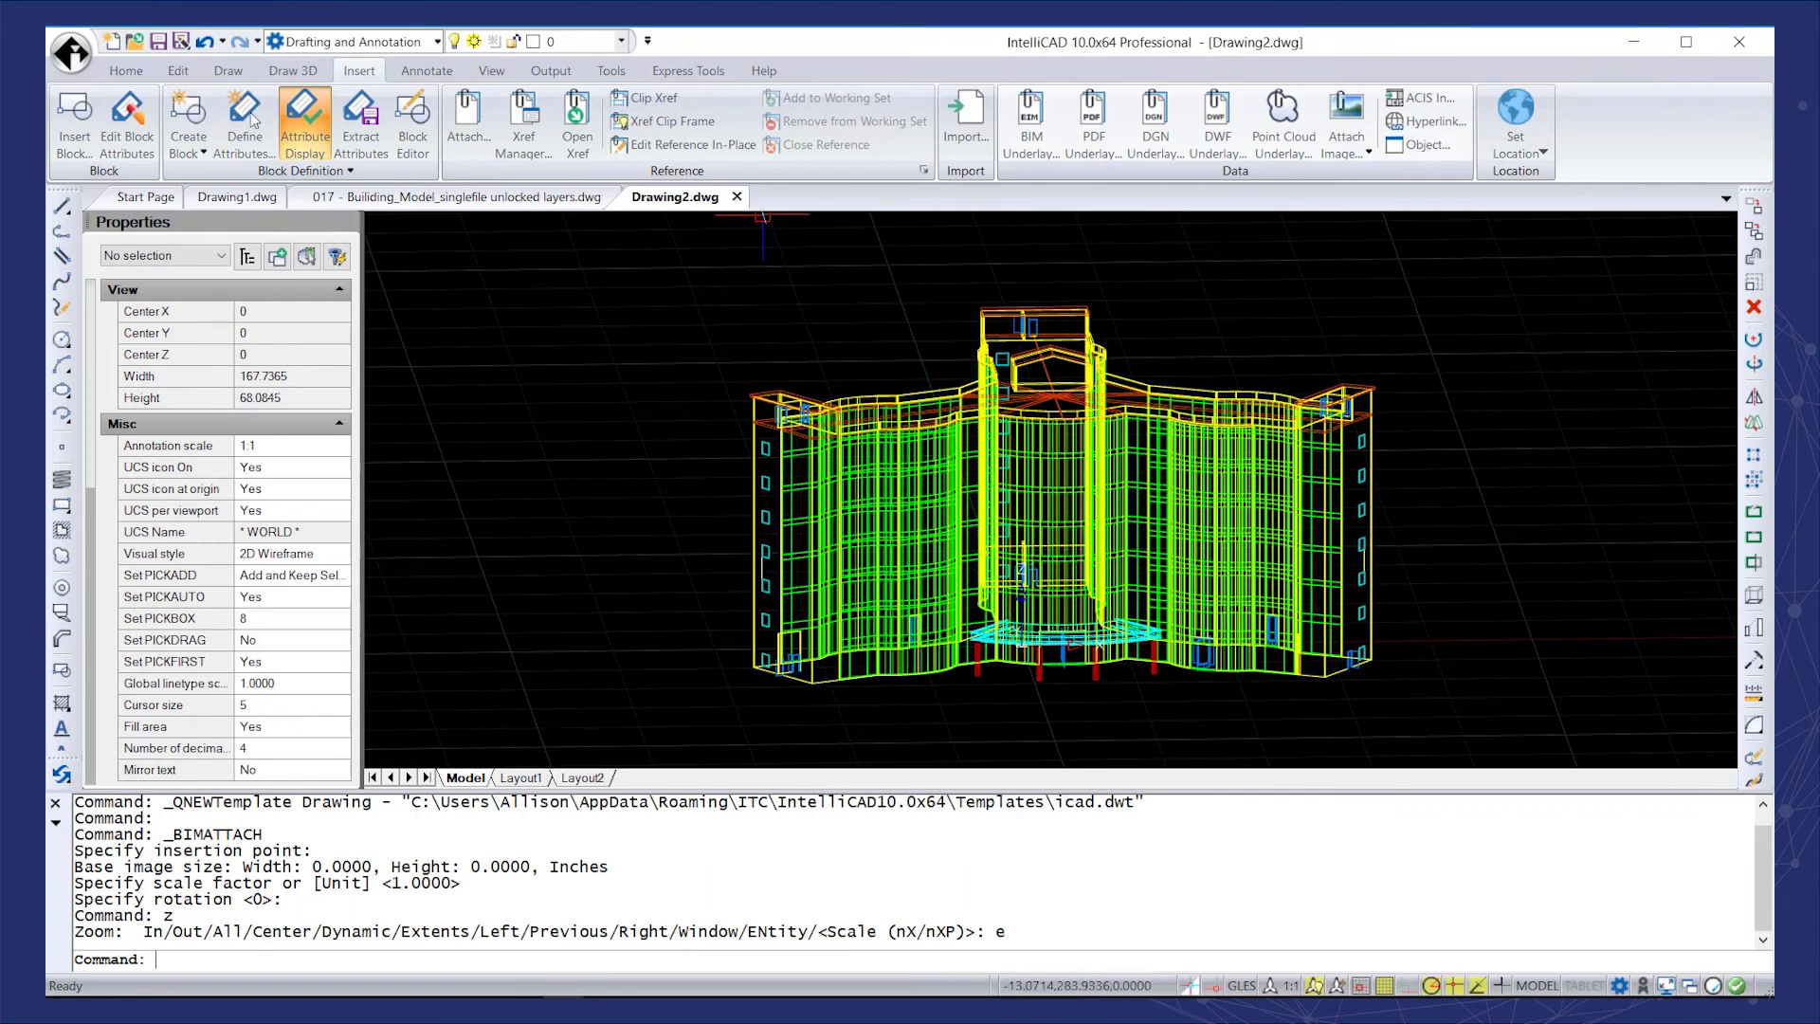
- Switch the visual style to Realistic from the View tab
click(491, 72)
click(1043, 142)
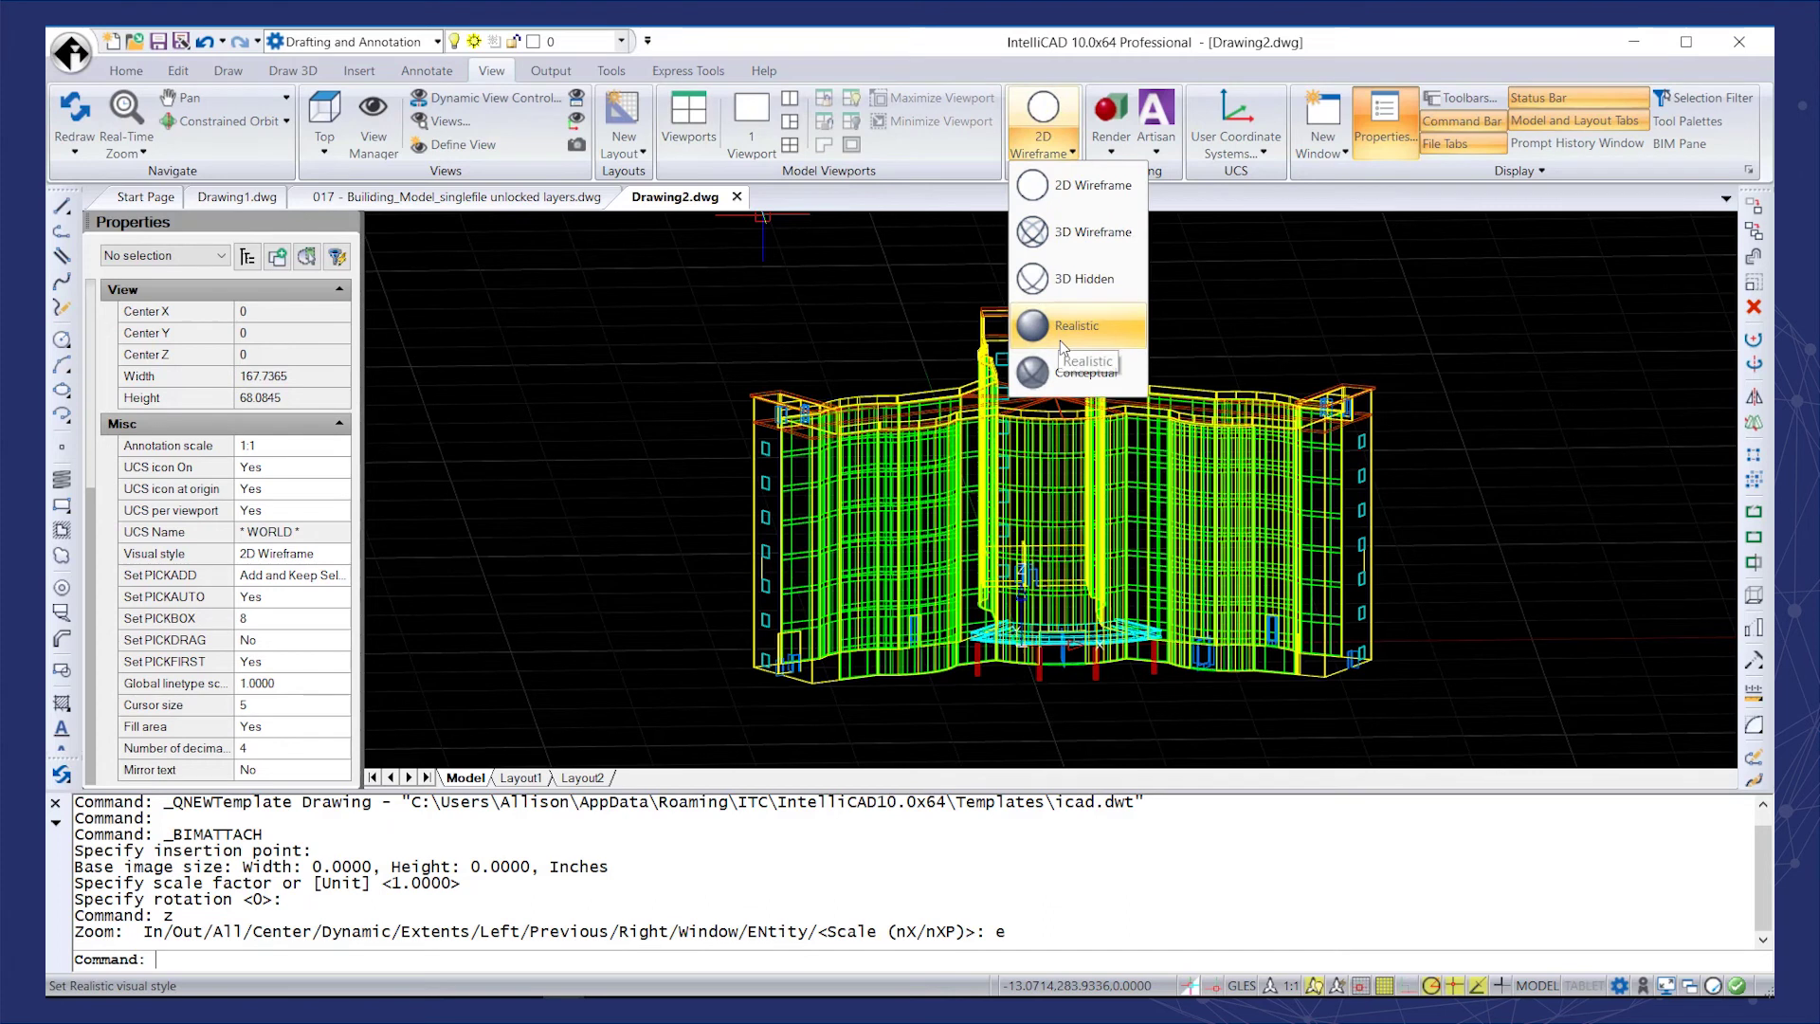
click(1064, 345)
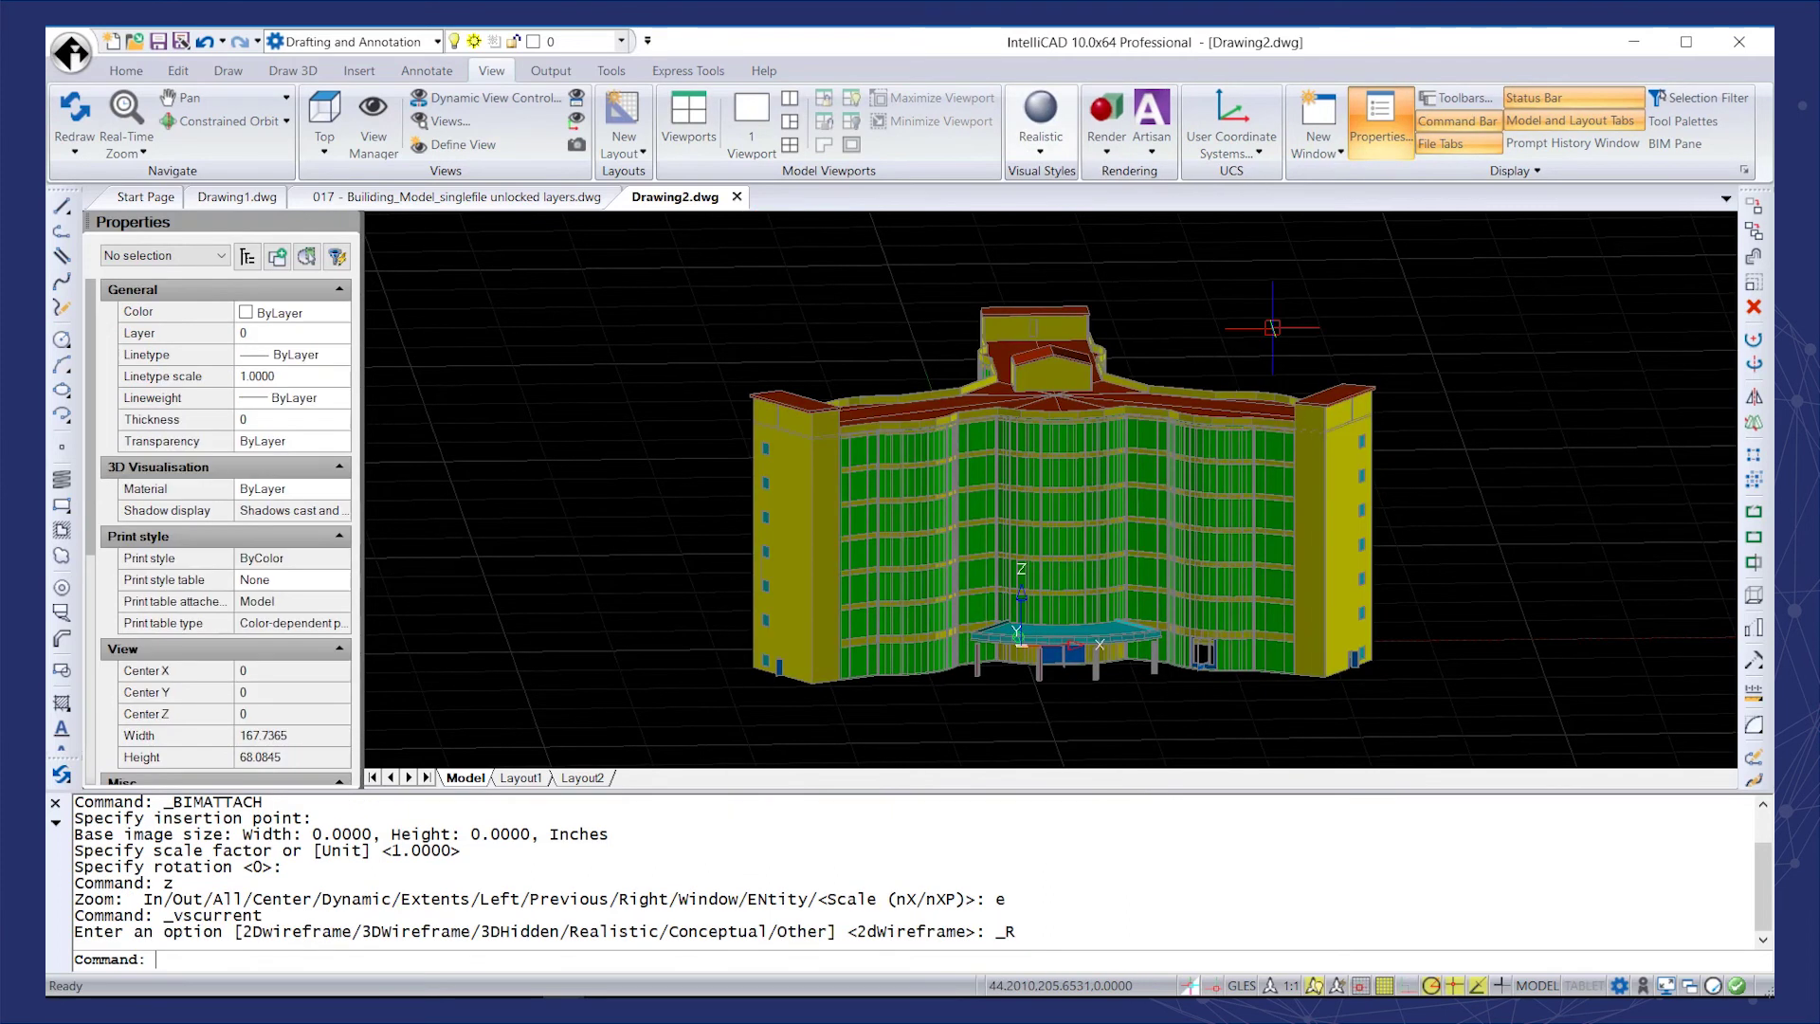